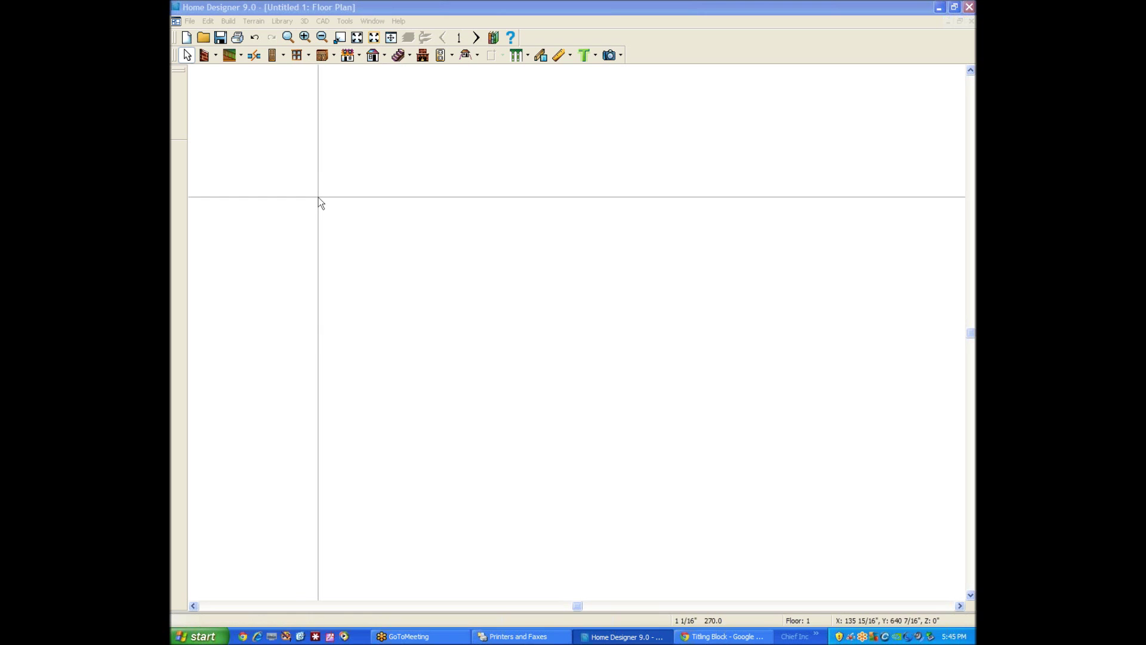
Step: Open the Windows Printers and Faxes window from the Start menu
click(202, 636)
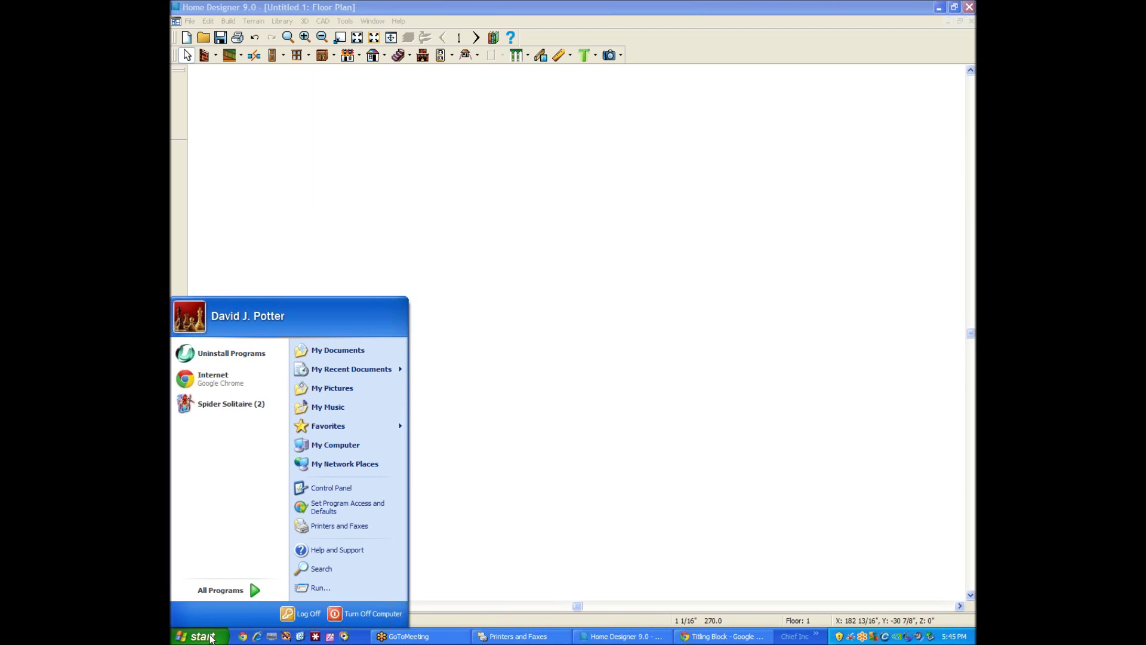
click(206, 637)
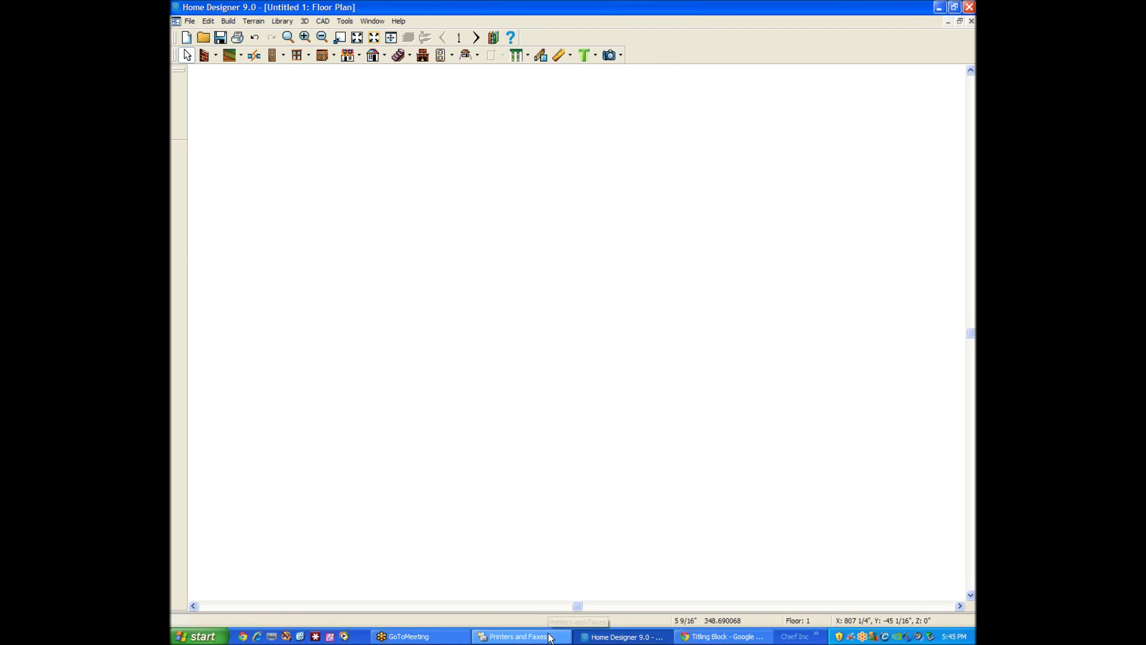
click(200, 637)
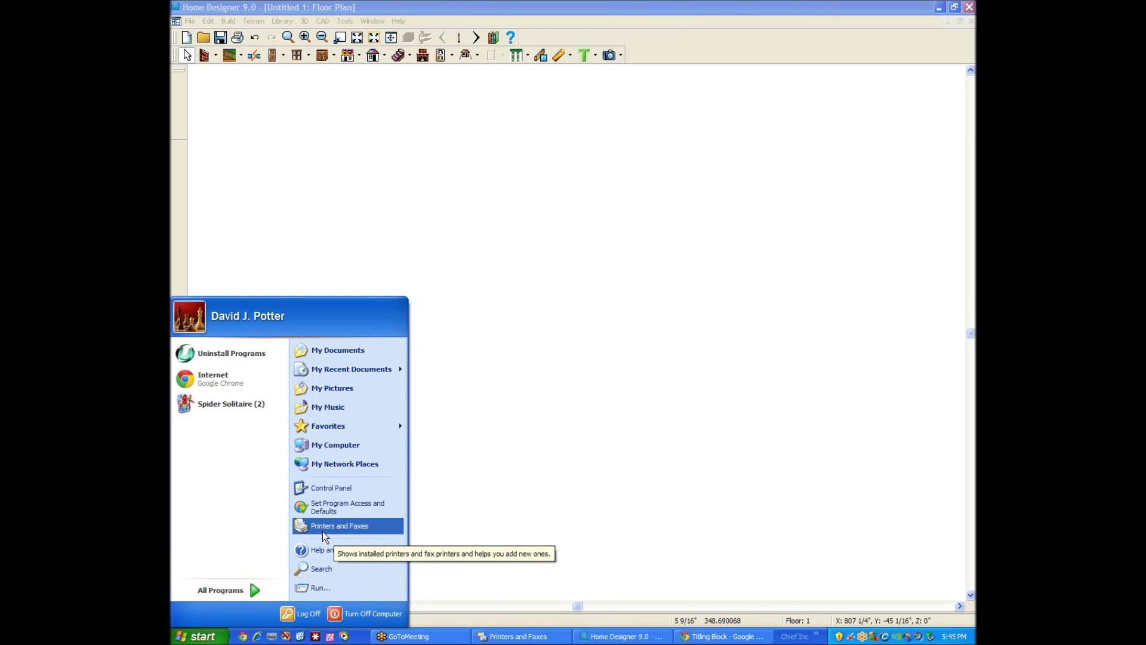
click(519, 637)
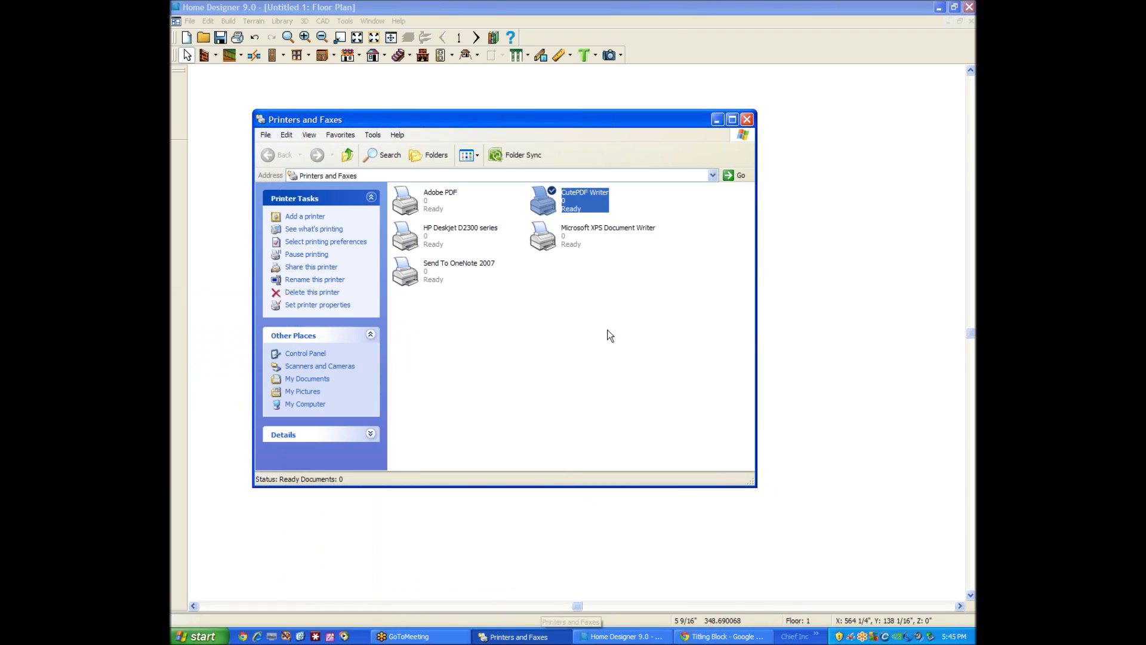
Step: Open Printing Preferences for the CutePDF Writer printer from its right-click menu
click(550, 267)
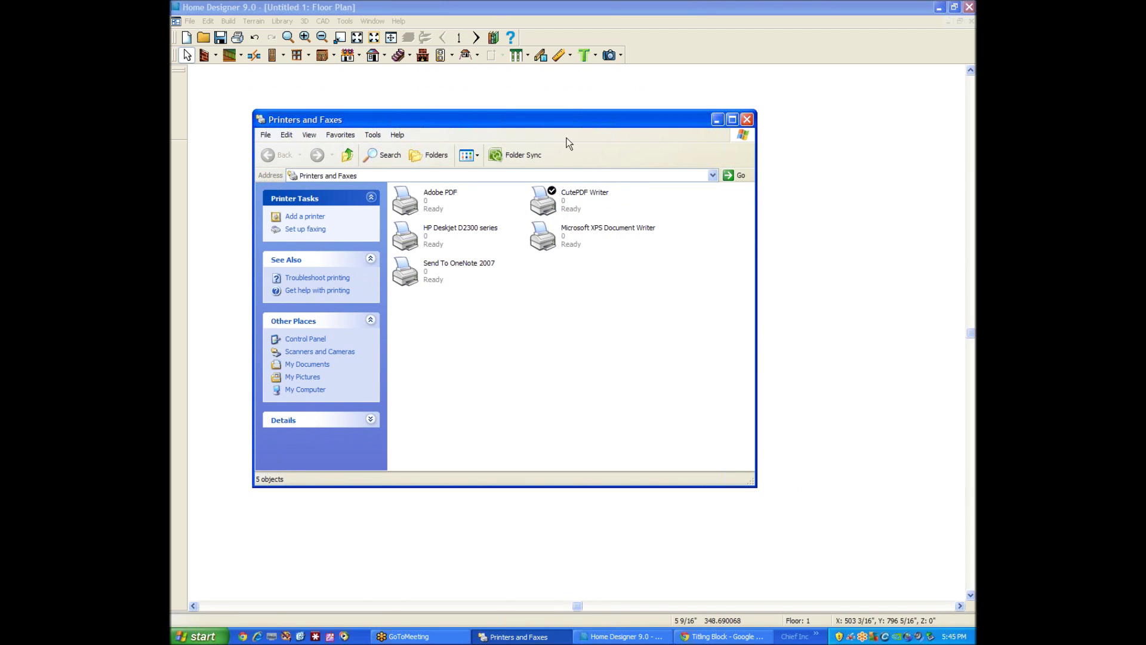
right_click(550, 206)
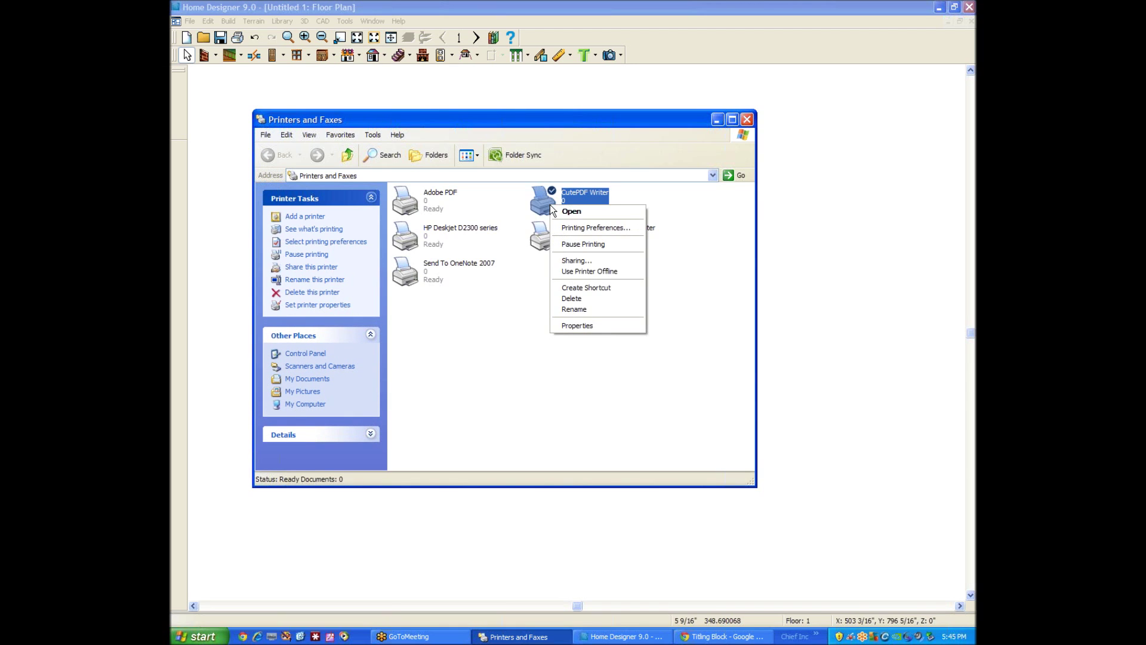
click(676, 196)
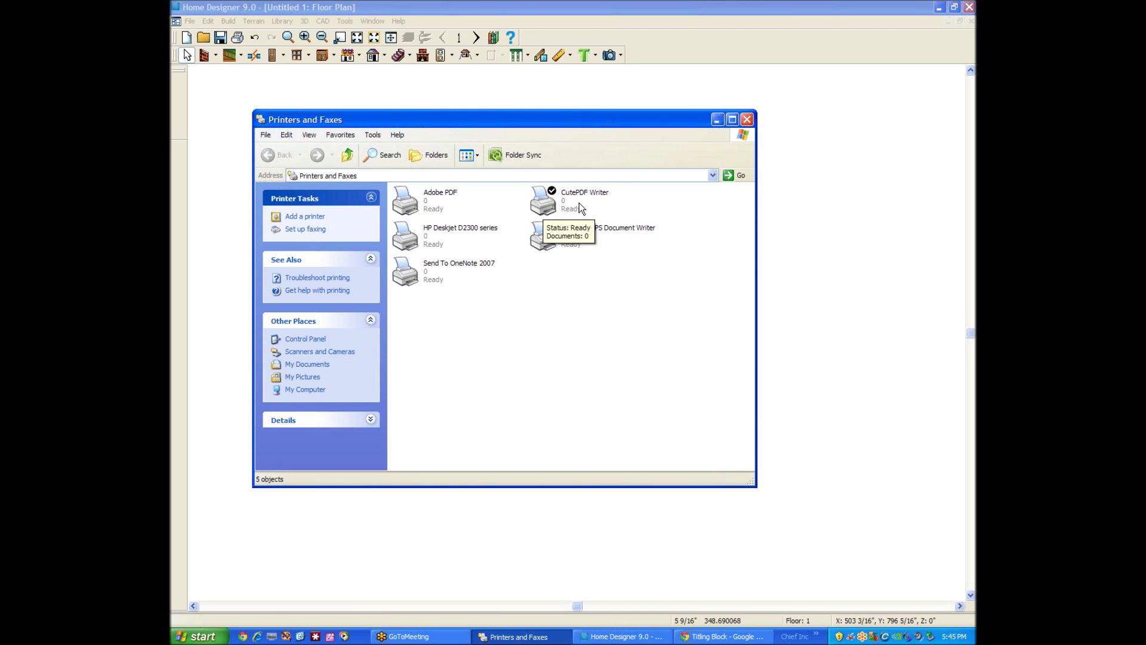
click(561, 202)
right_click(561, 202)
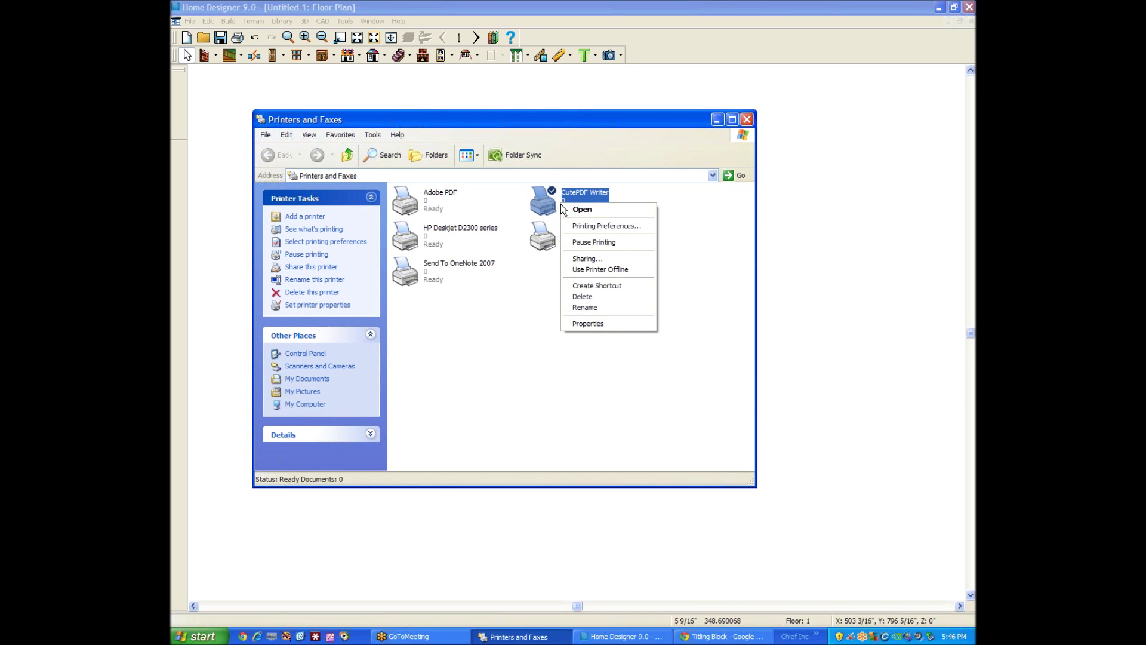
click(578, 227)
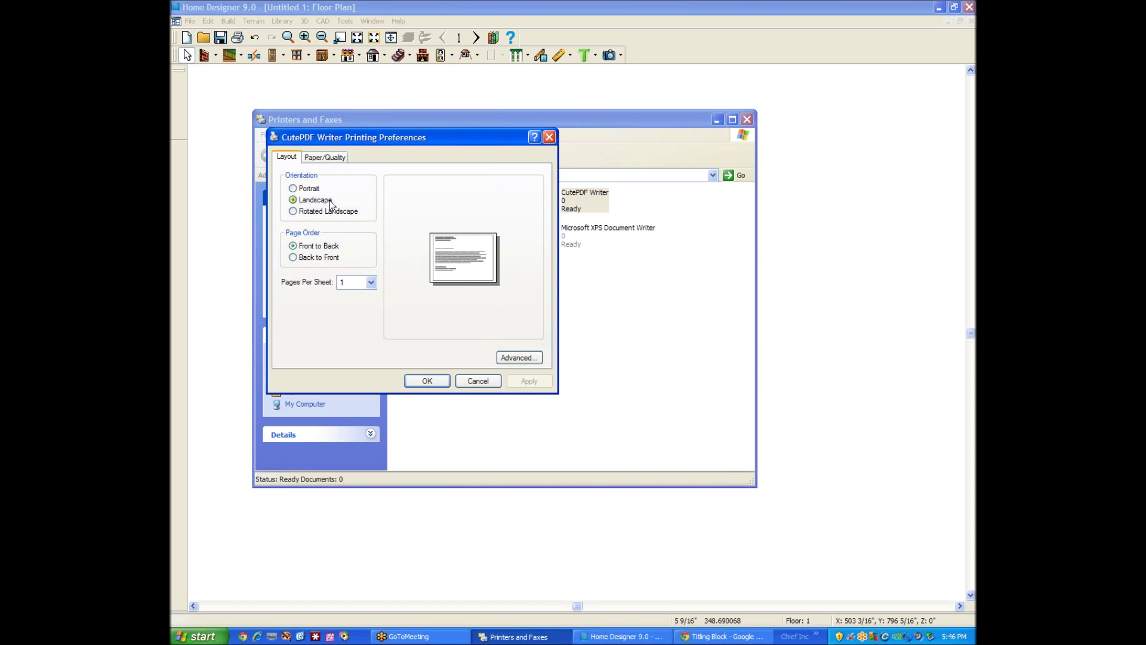
Step: Keep CutePDF Writer's page orientation set to Landscape
click(292, 188)
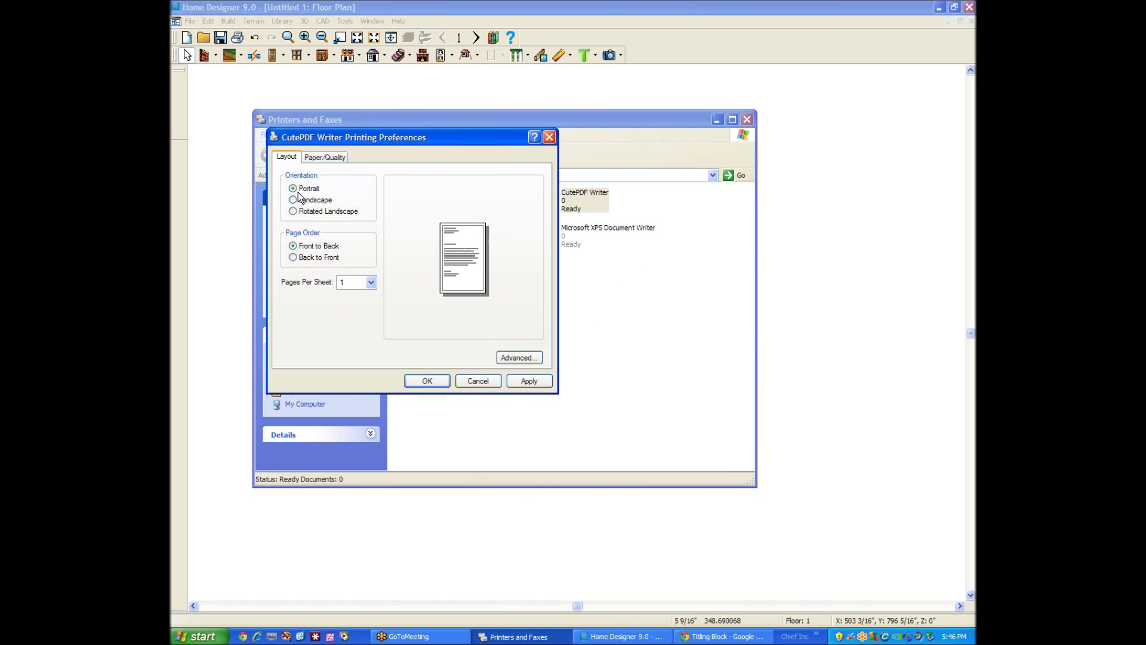
click(295, 201)
click(528, 381)
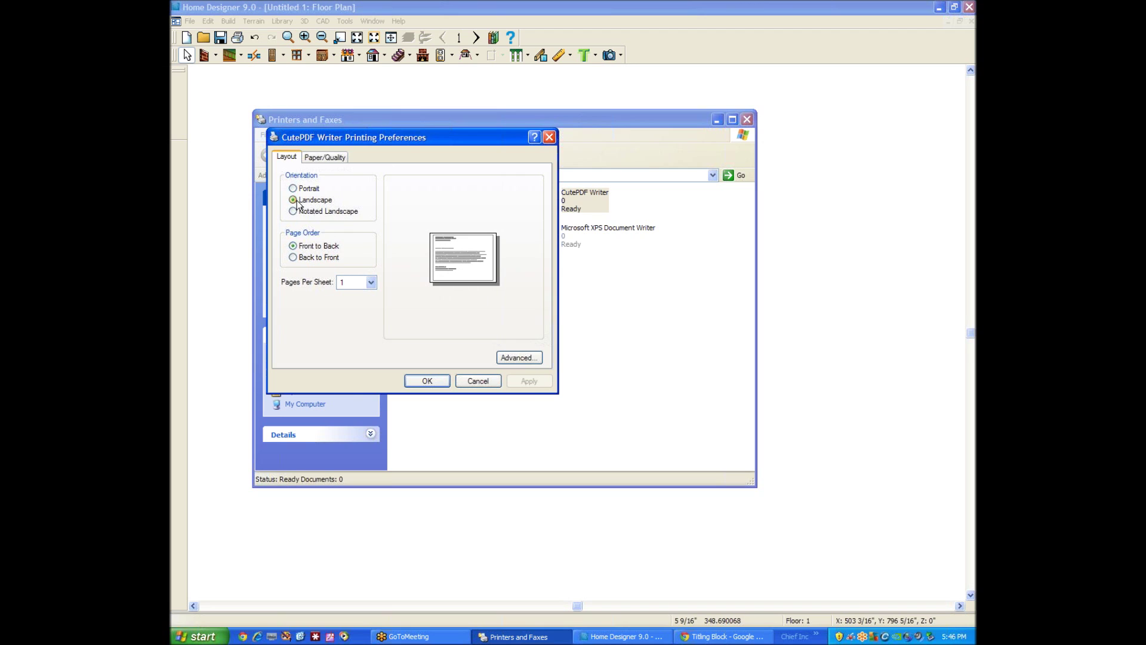
Step: Confirm the Advanced paper size stays Legal and close the printing preferences
click(519, 357)
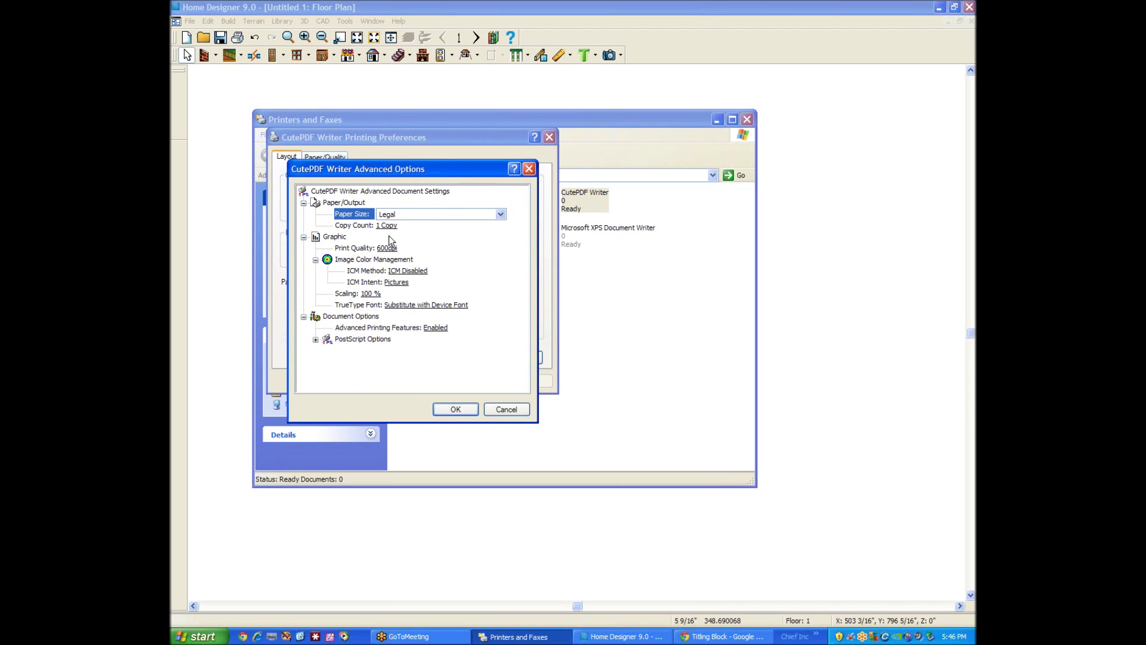
click(503, 218)
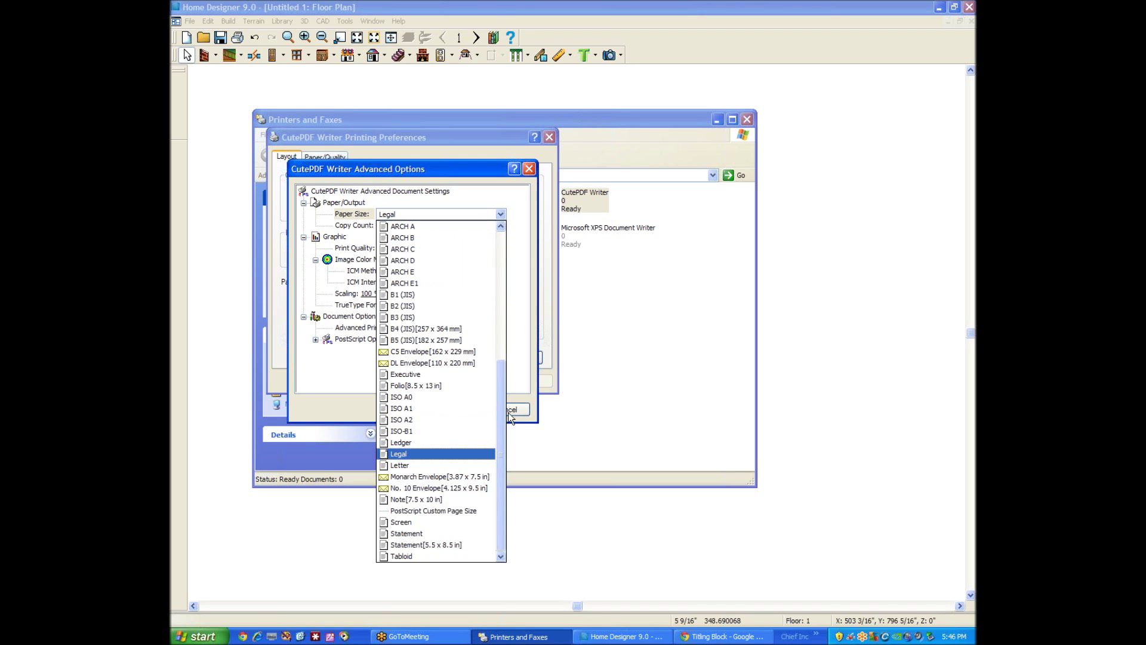
drag(501, 413, 515, 303)
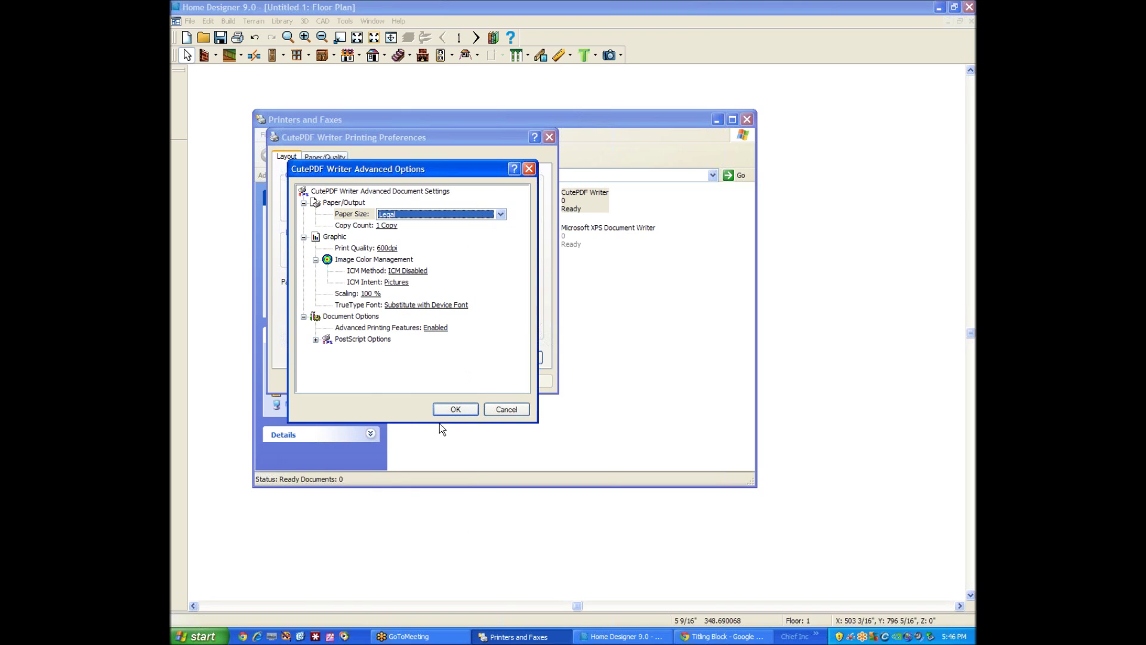
click(452, 411)
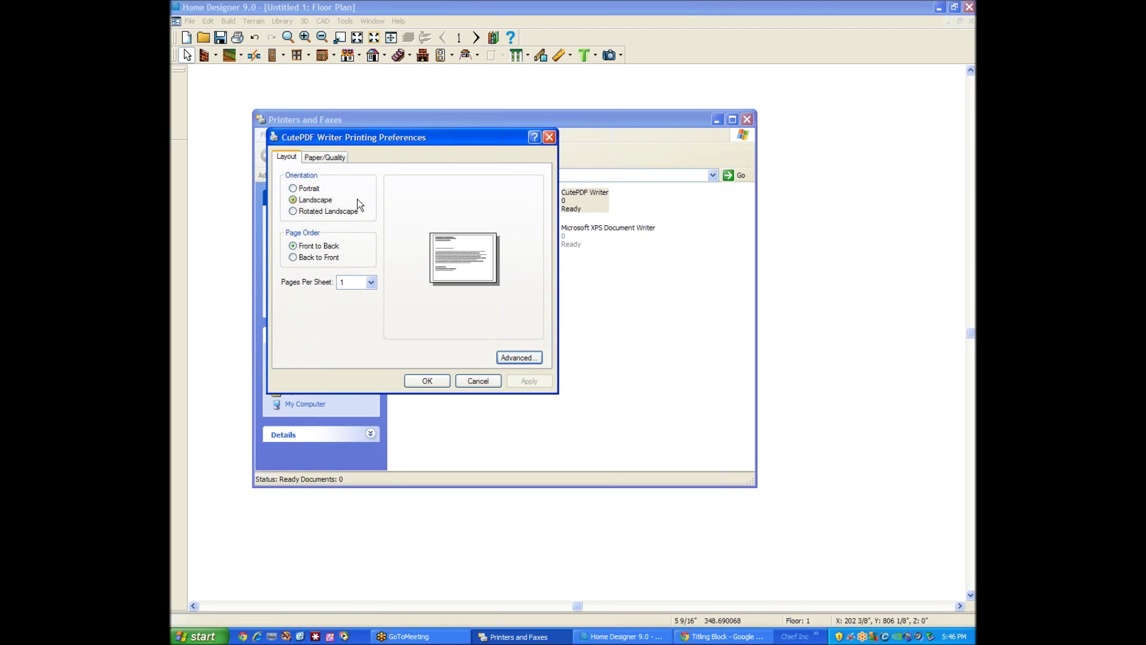
click(534, 356)
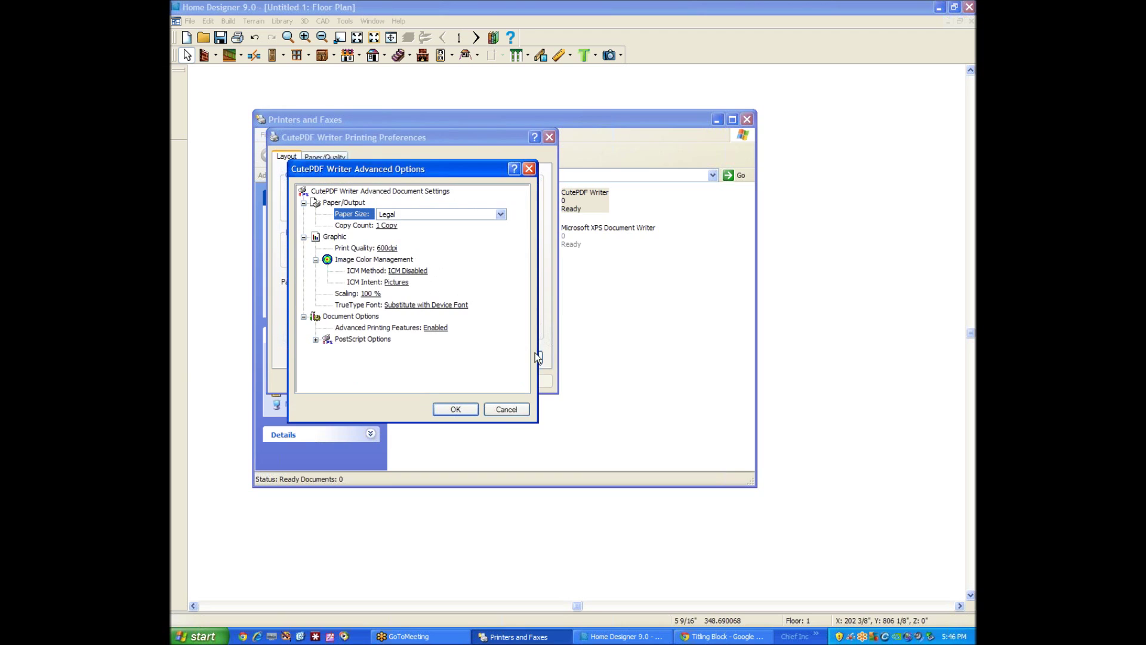
click(464, 411)
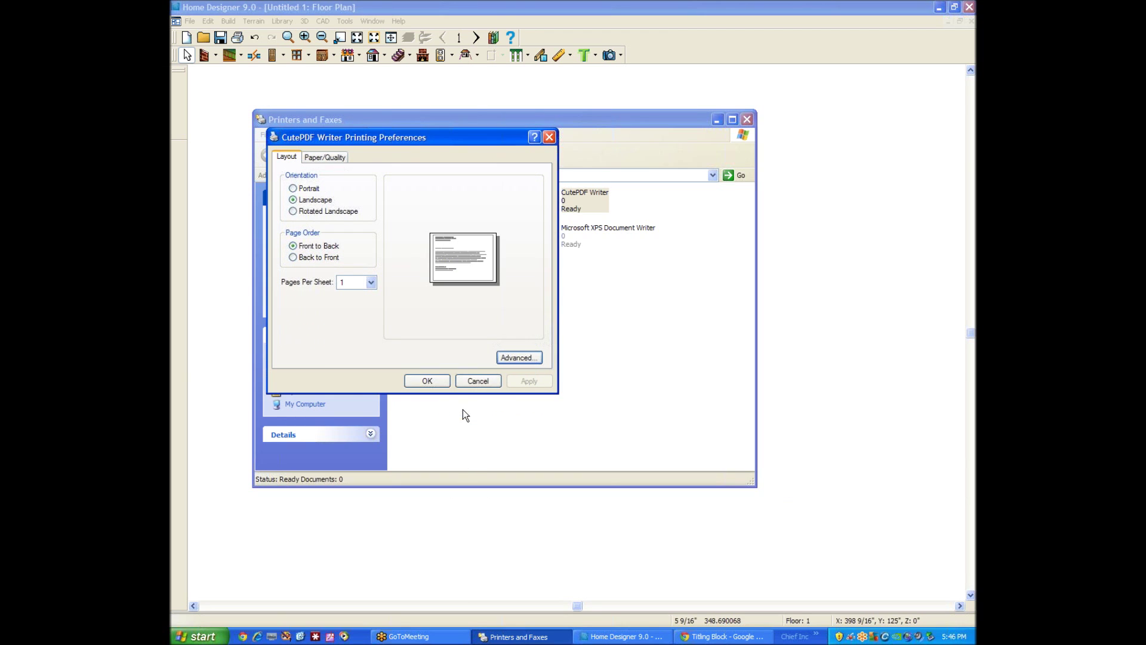
click(425, 382)
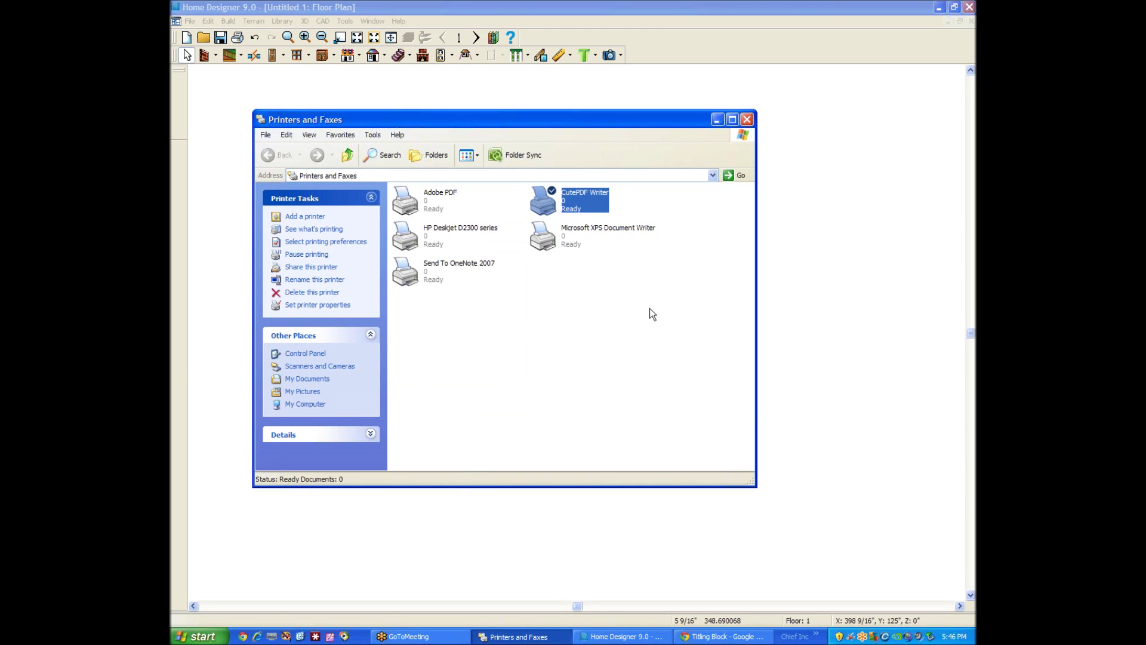
Step: Hide Printers and Faxes and open Home Designer's Page Setup dialog
click(717, 120)
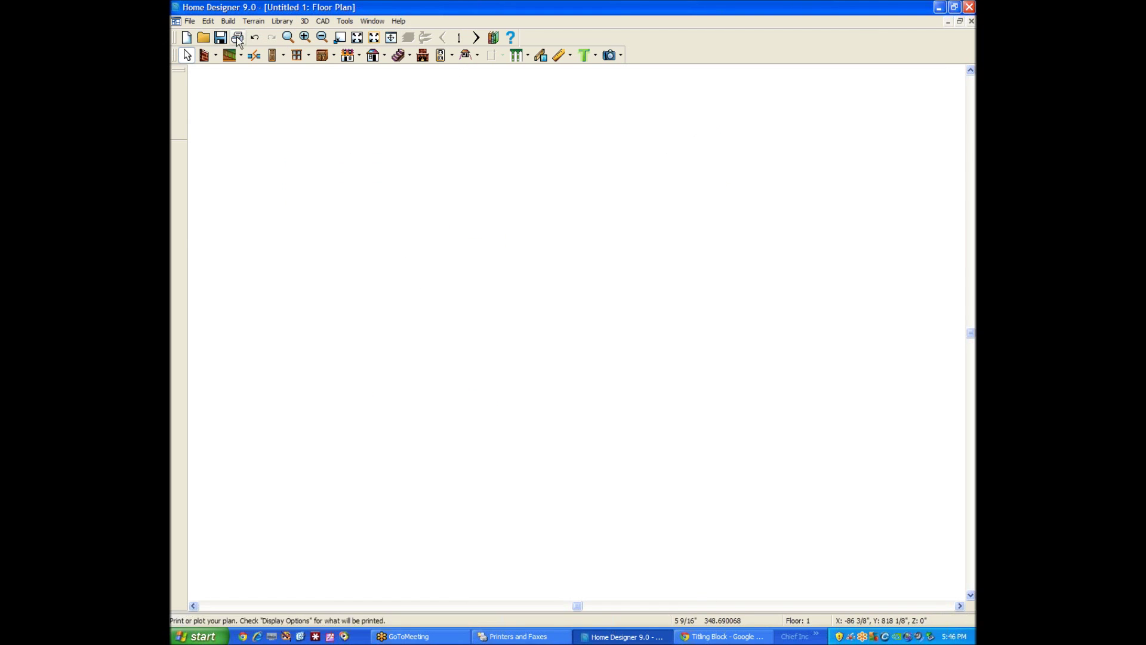
click(190, 22)
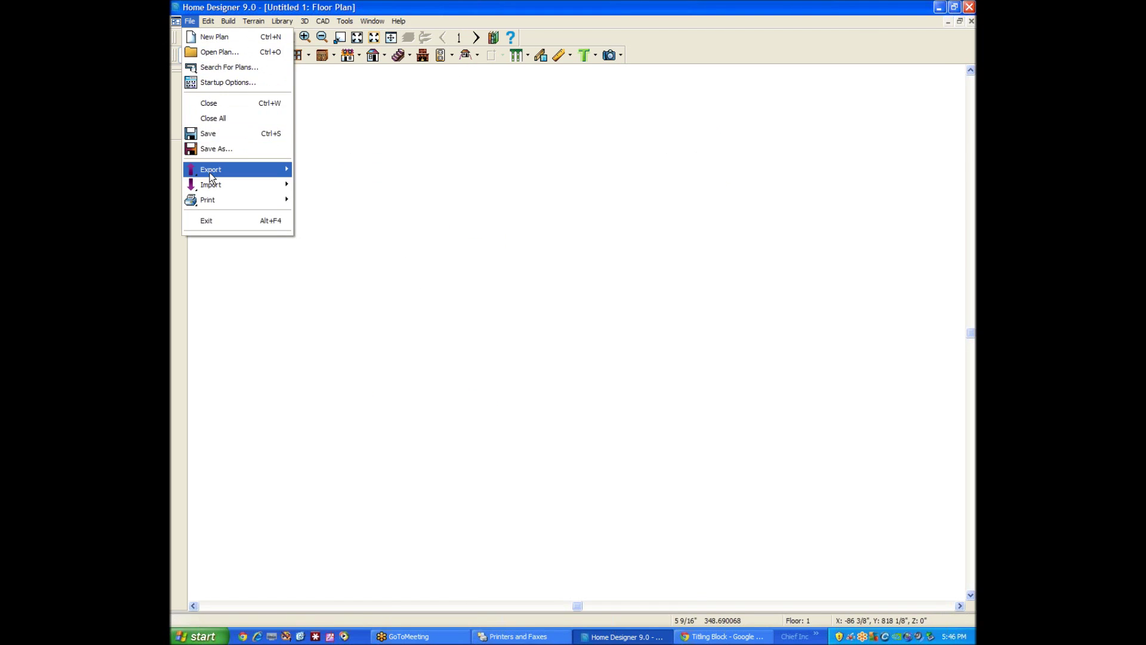
mouse_move(210, 193)
click(356, 197)
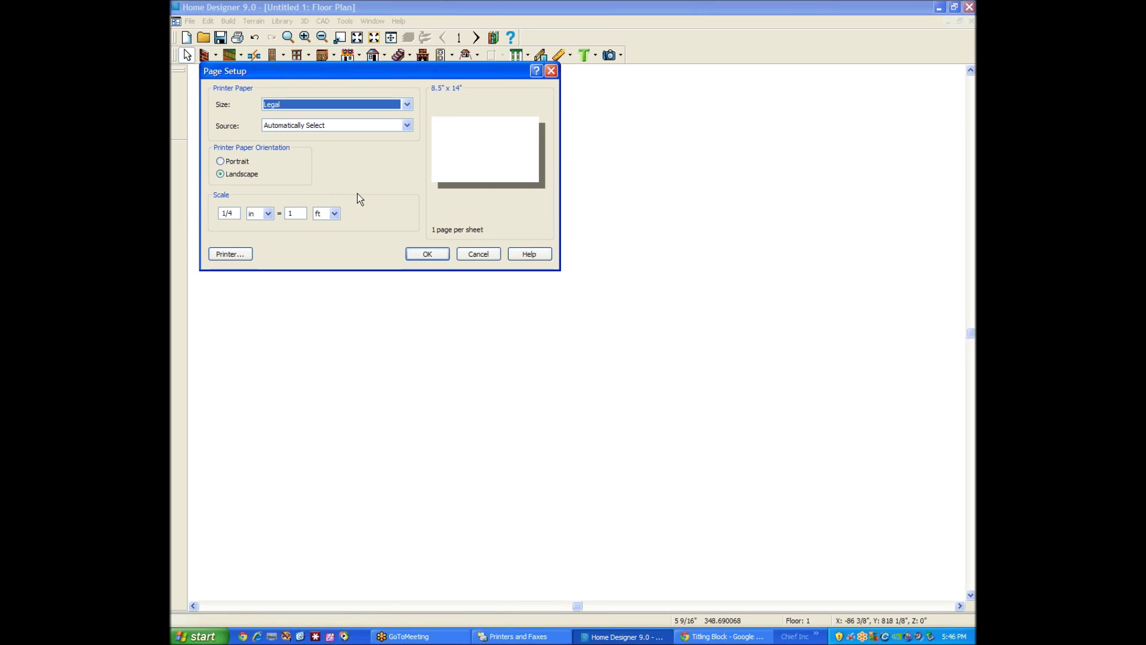
drag(377, 73, 582, 131)
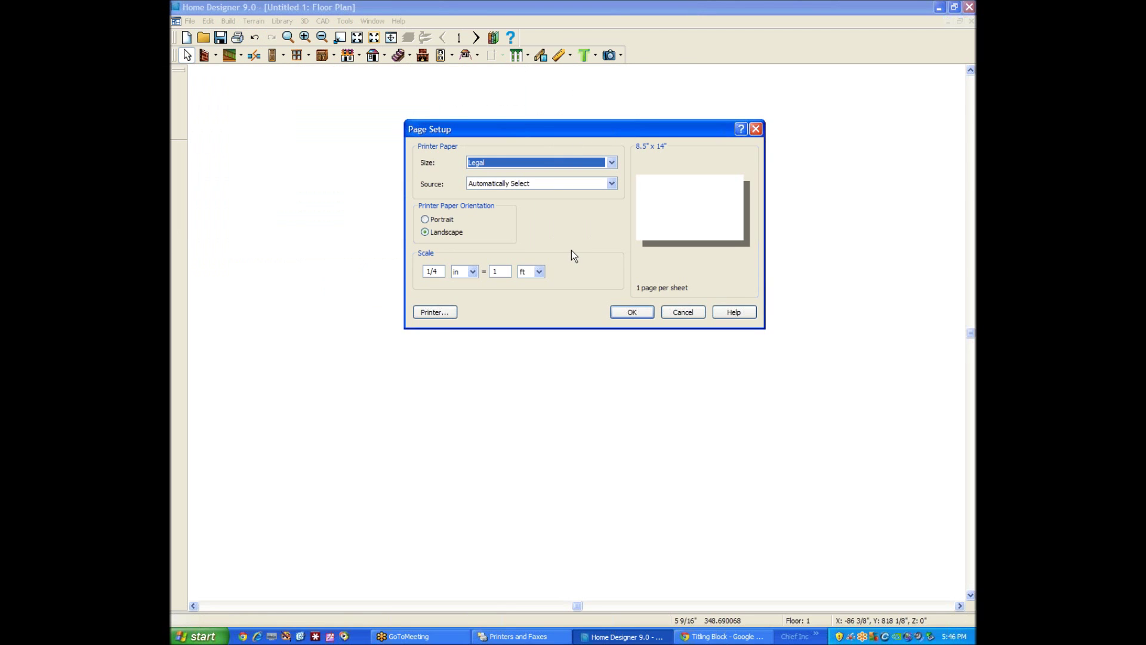
Step: Set the page size to Legal 8.5" x 14" after A3 proves unsupported
click(616, 163)
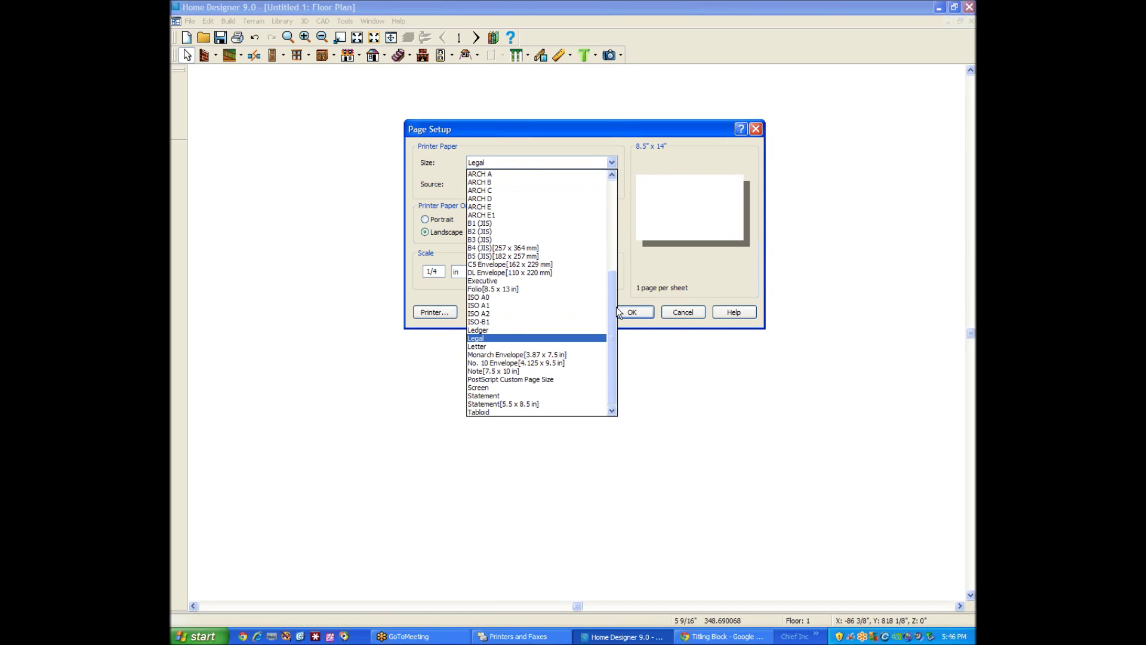
drag(616, 307, 612, 202)
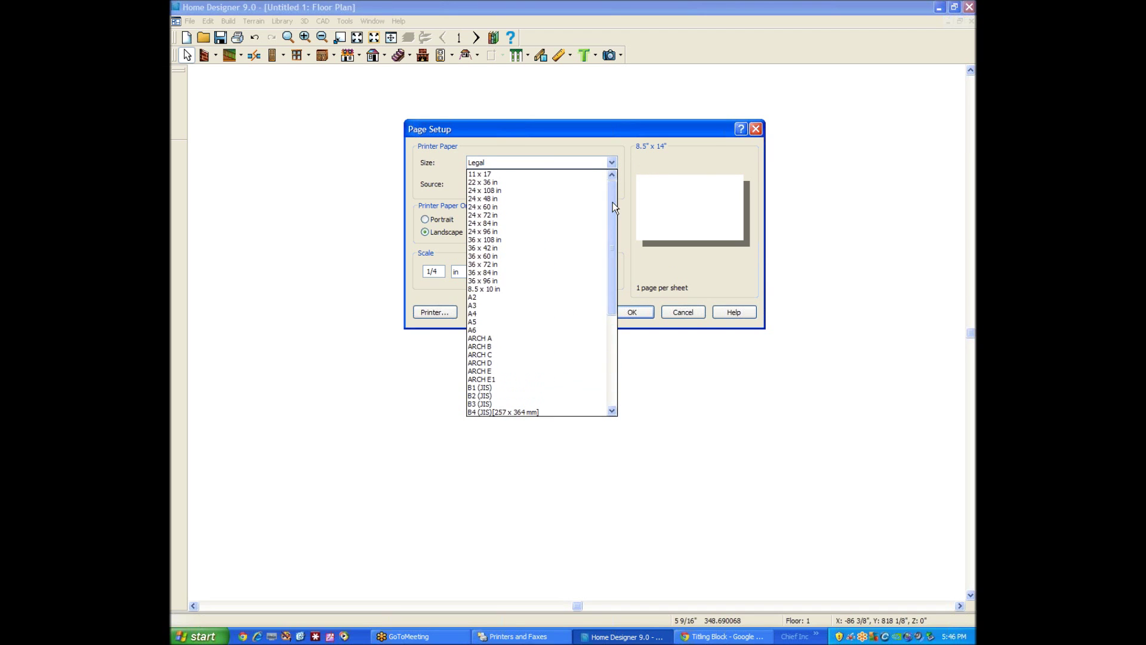
click(496, 305)
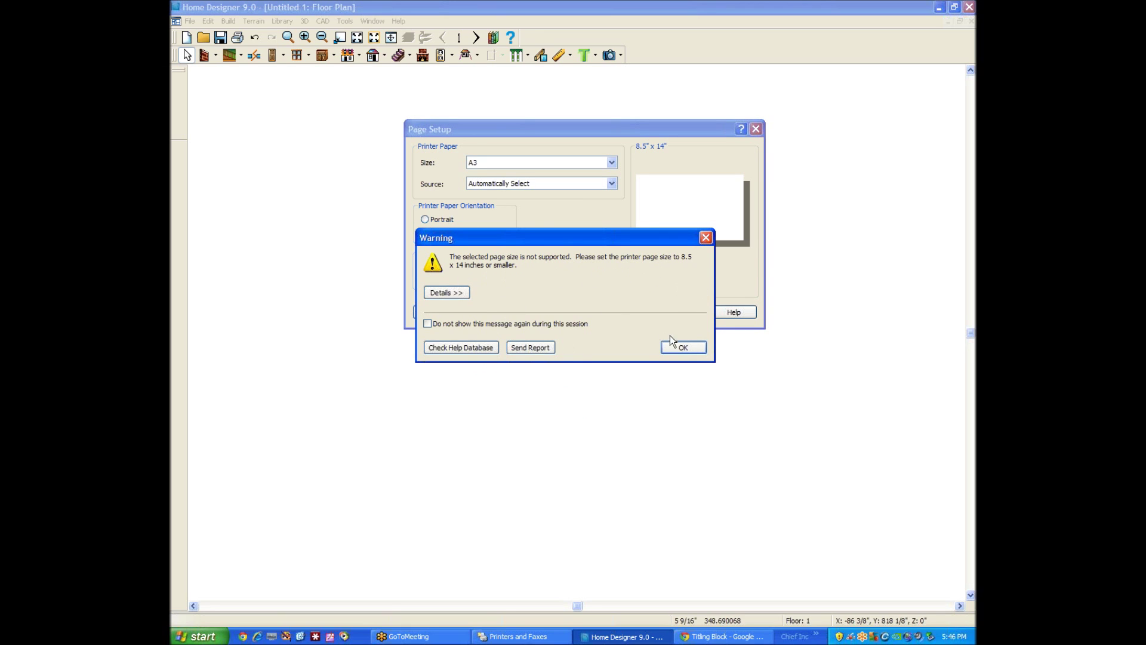
click(684, 347)
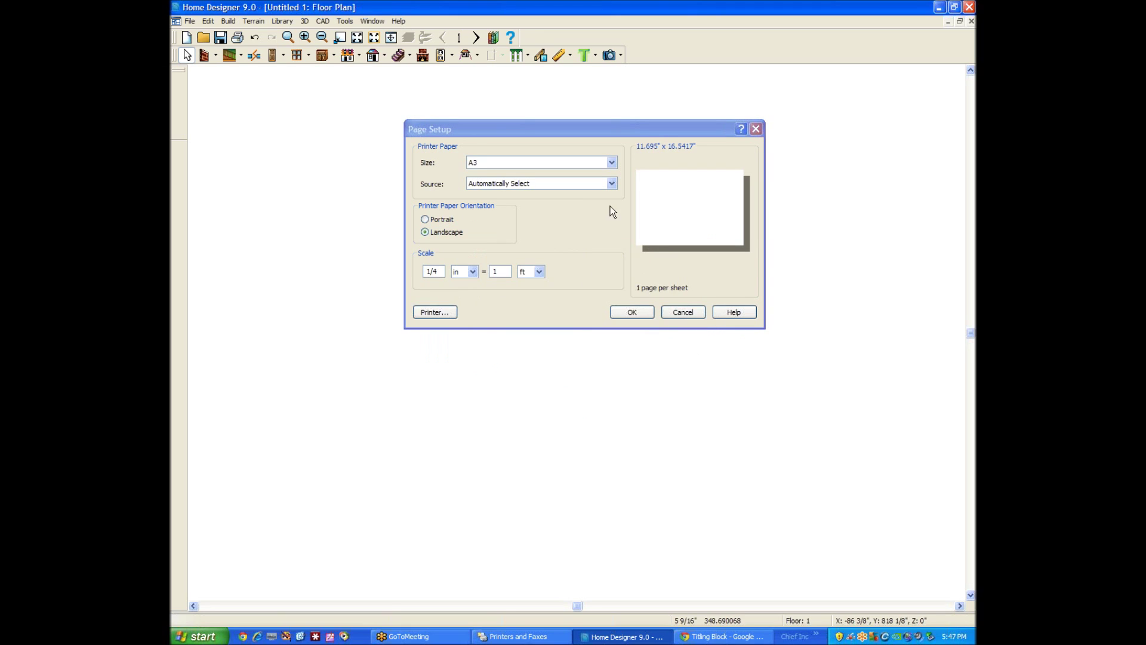
click(613, 164)
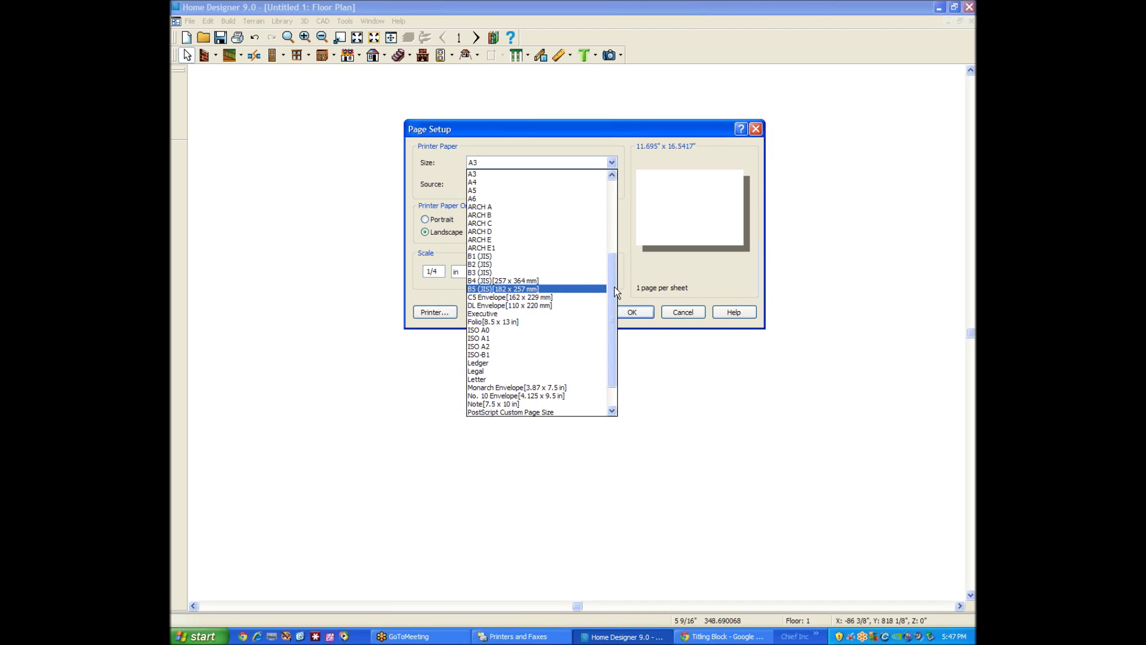
drag(615, 293, 615, 281)
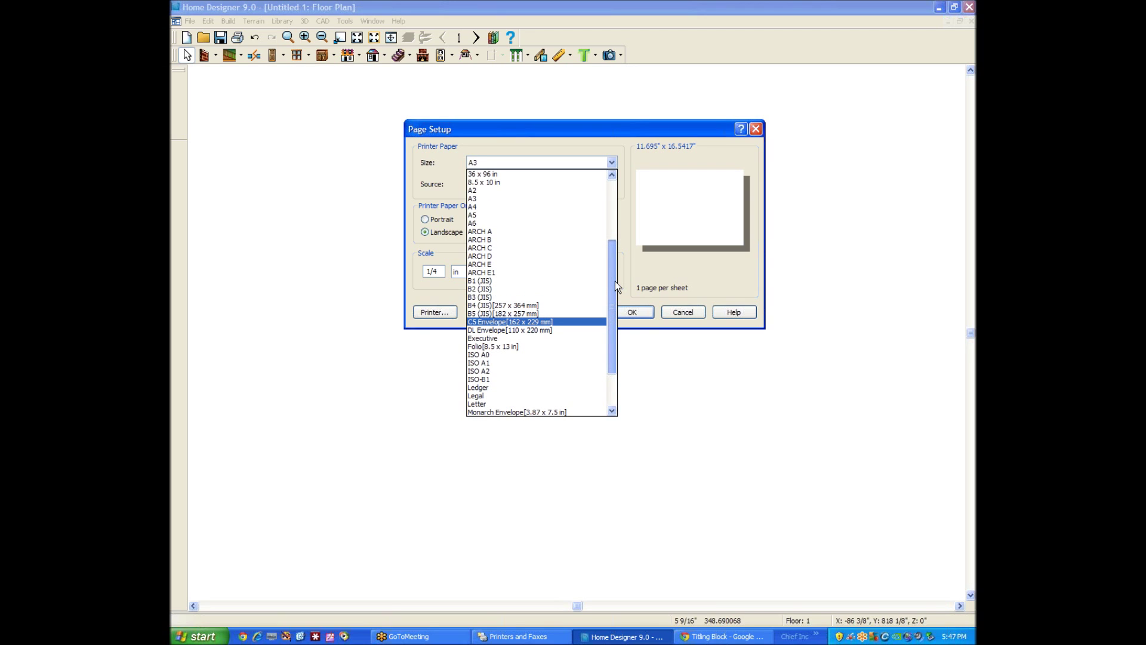
drag(615, 281, 617, 273)
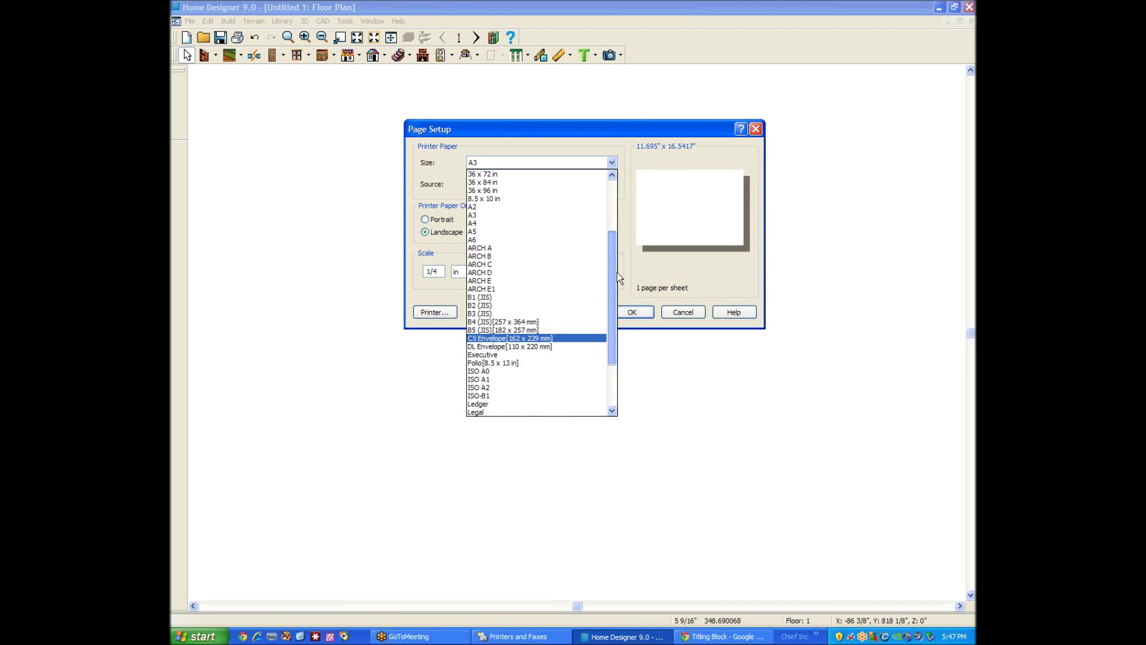
scroll(618, 272, down, 3)
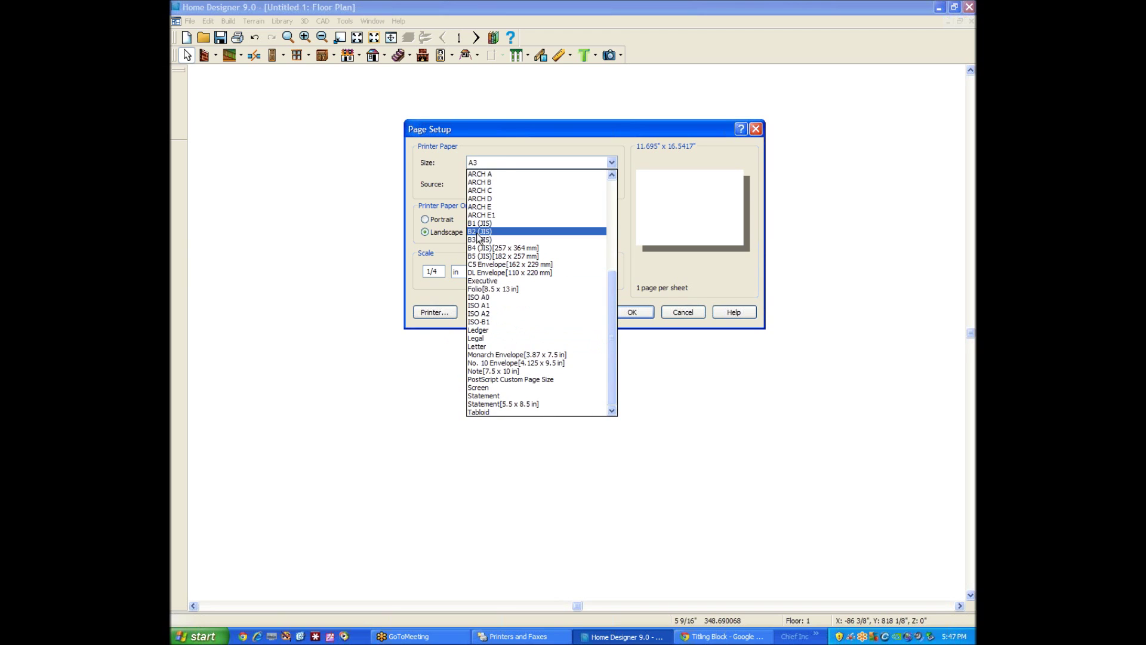
click(481, 338)
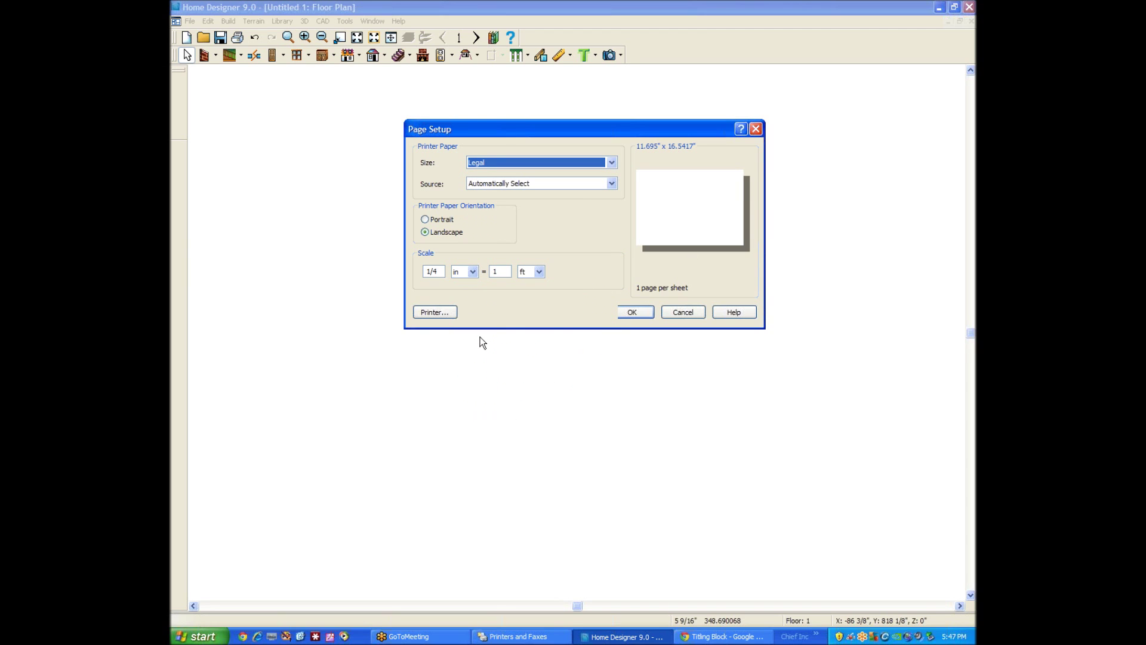
click(636, 310)
Step: Verify CutePDF Writer's advanced paper size is Legal via Page Setup, then close all dialogs
click(190, 21)
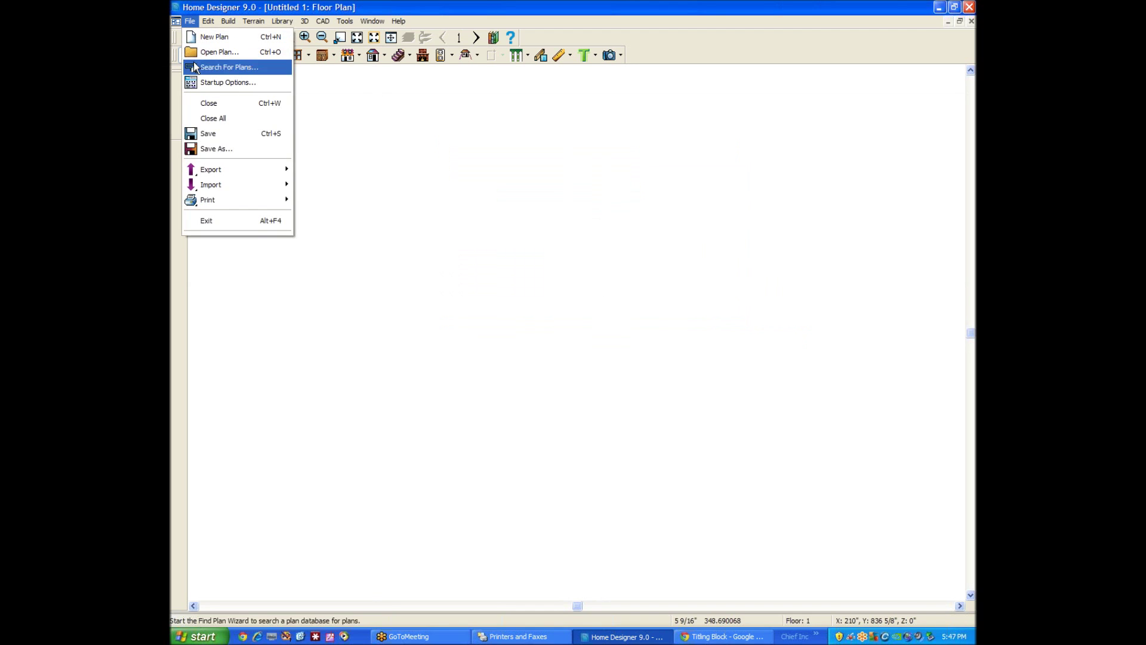
mouse_move(209, 199)
click(331, 200)
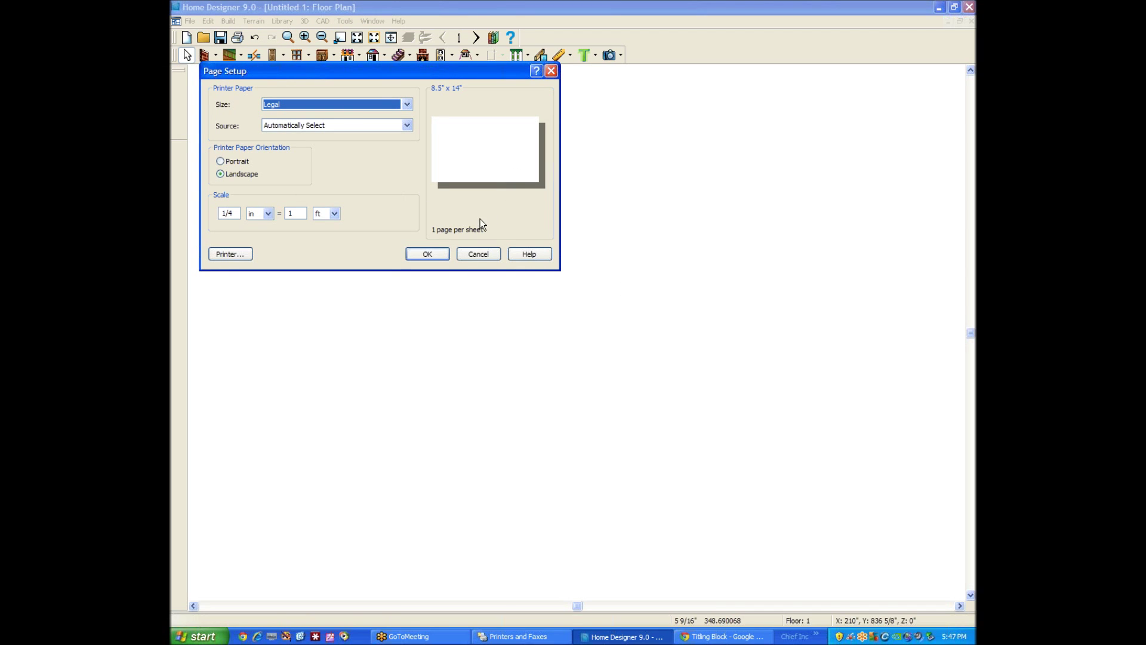
click(223, 255)
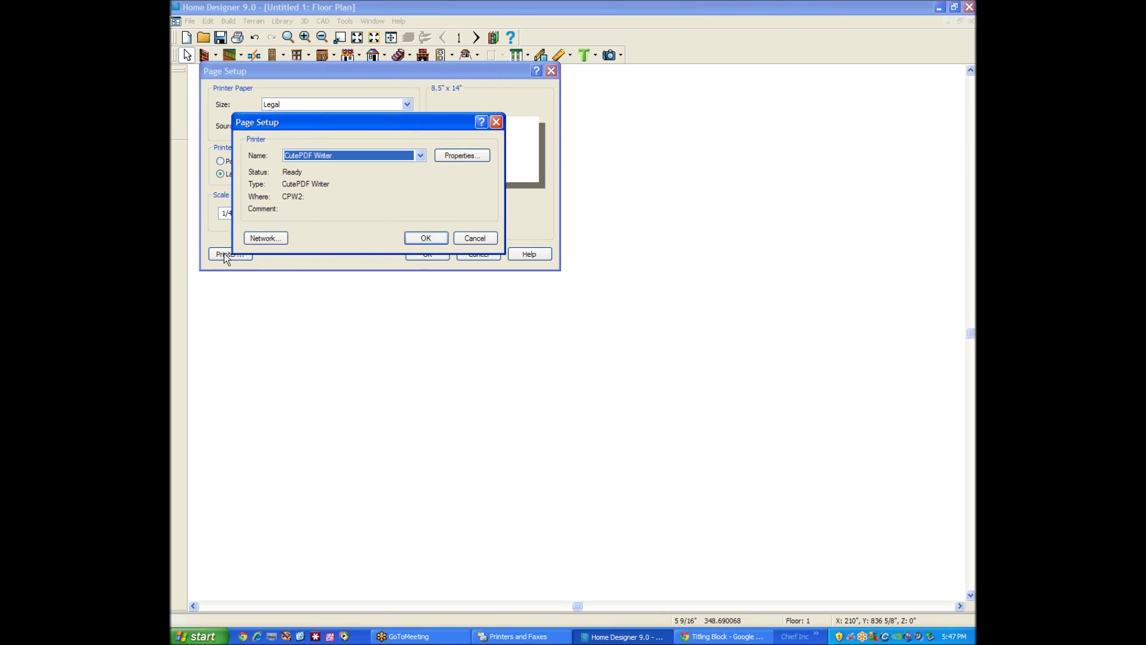
click(455, 157)
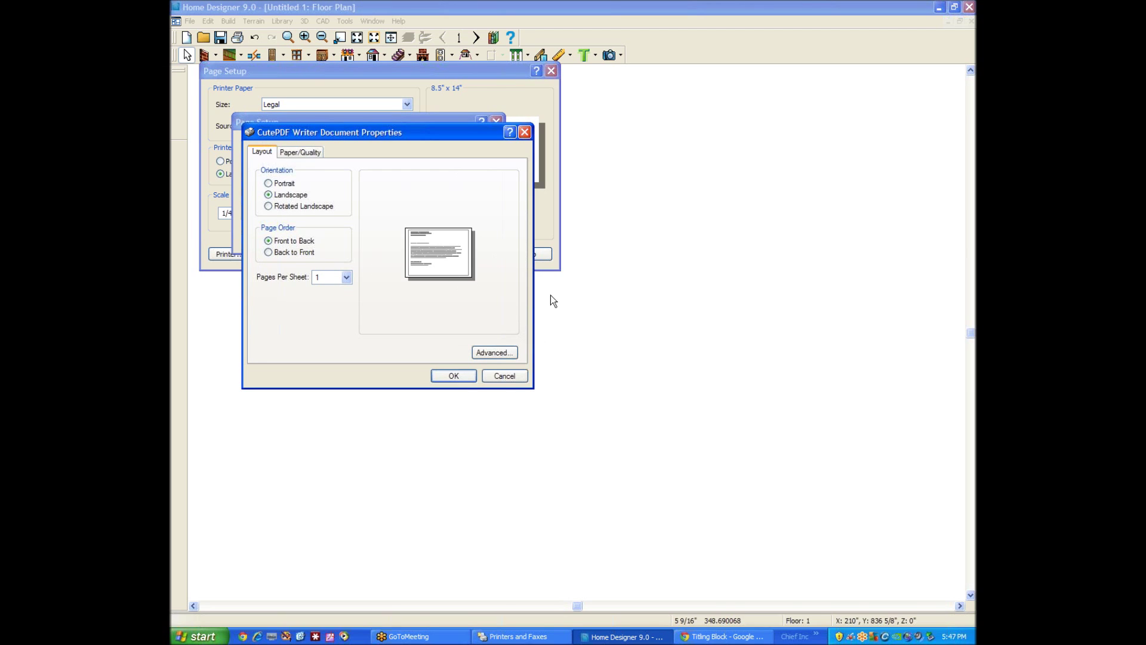
click(506, 352)
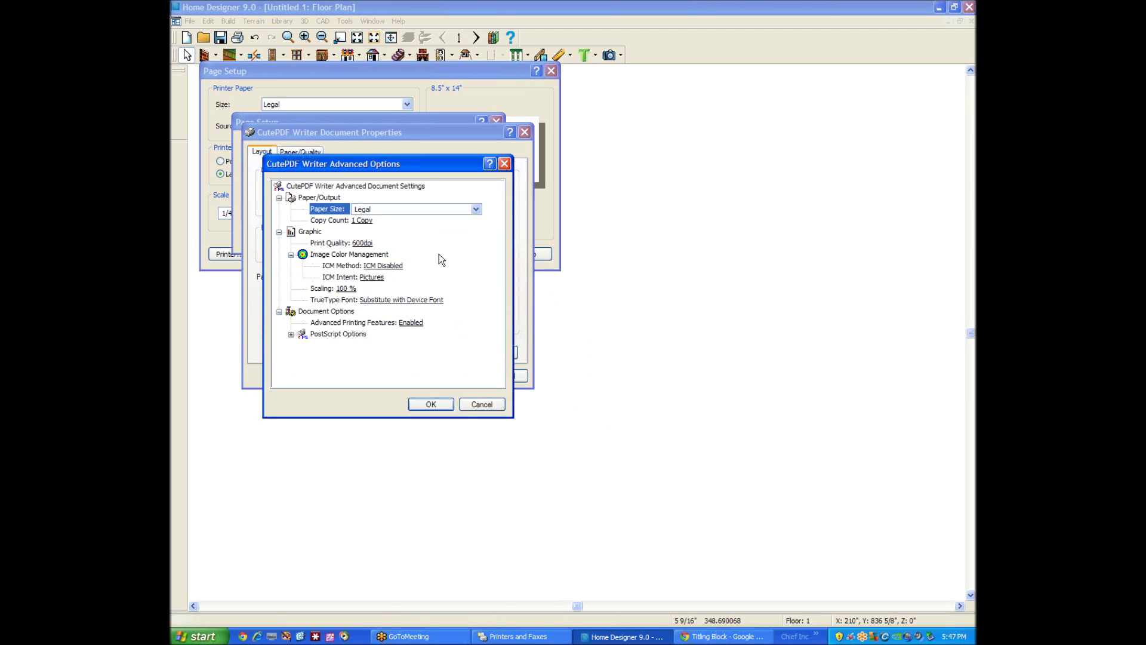
click(501, 405)
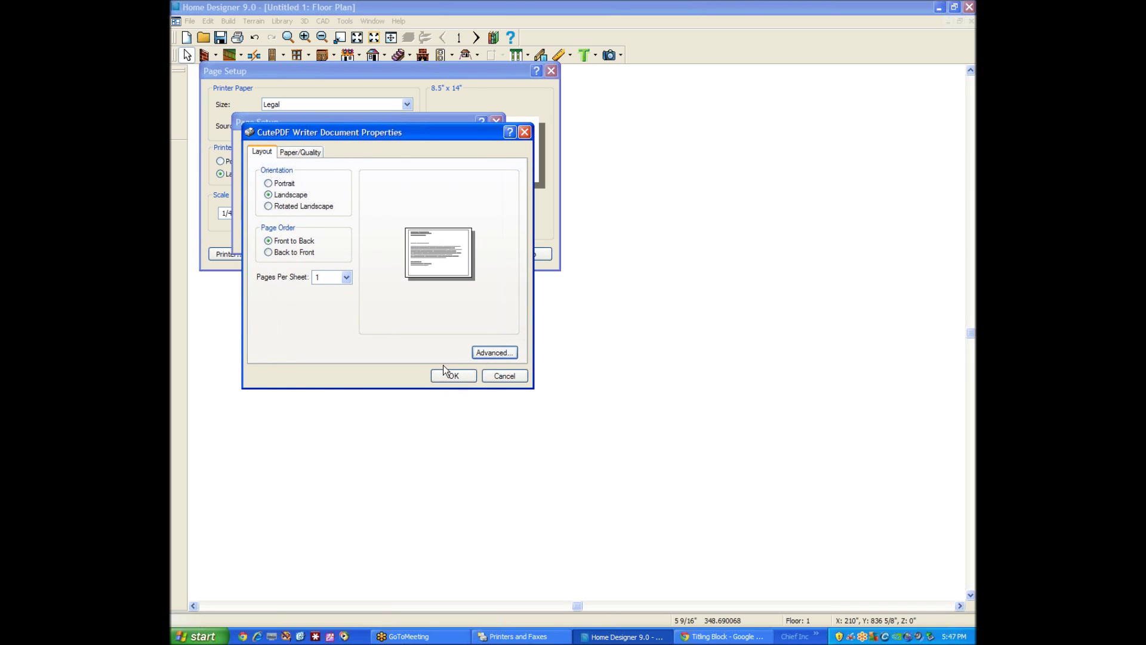
click(453, 375)
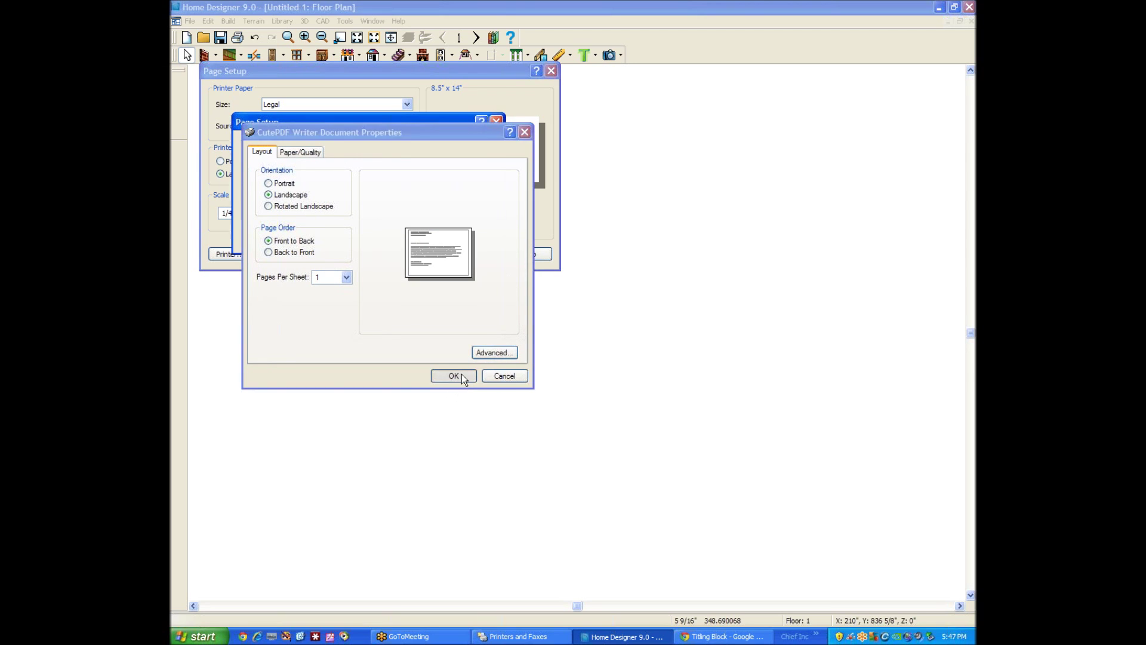
click(421, 242)
click(423, 251)
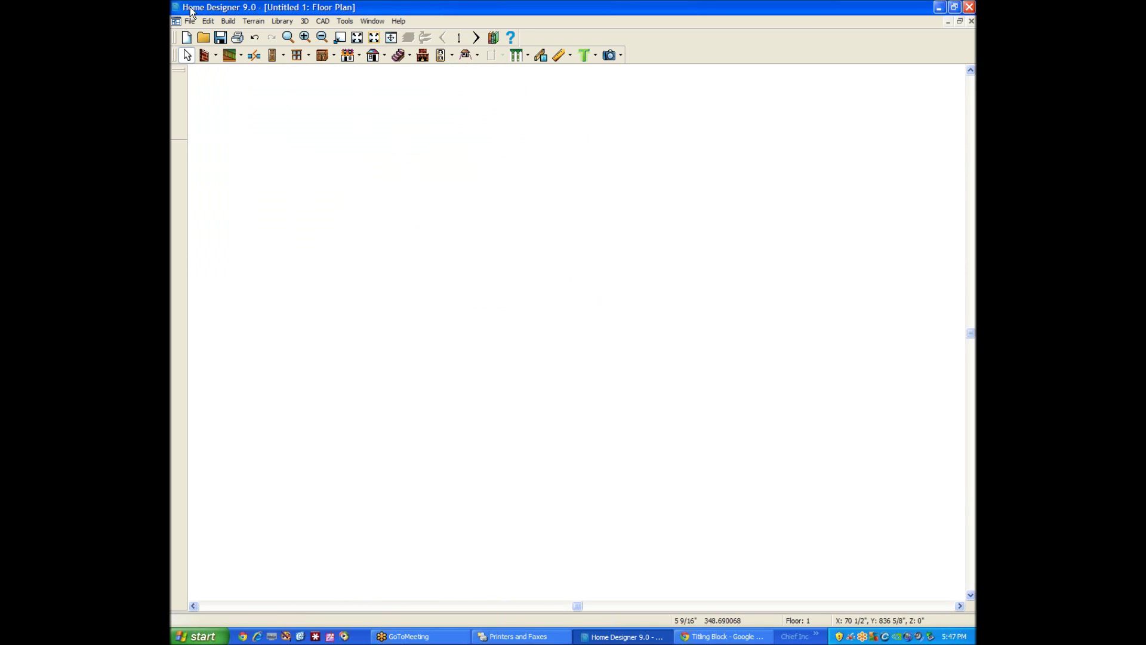
Step: Draw a 73' 4" wide rectangular Living Area room with straight exterior walls
click(205, 56)
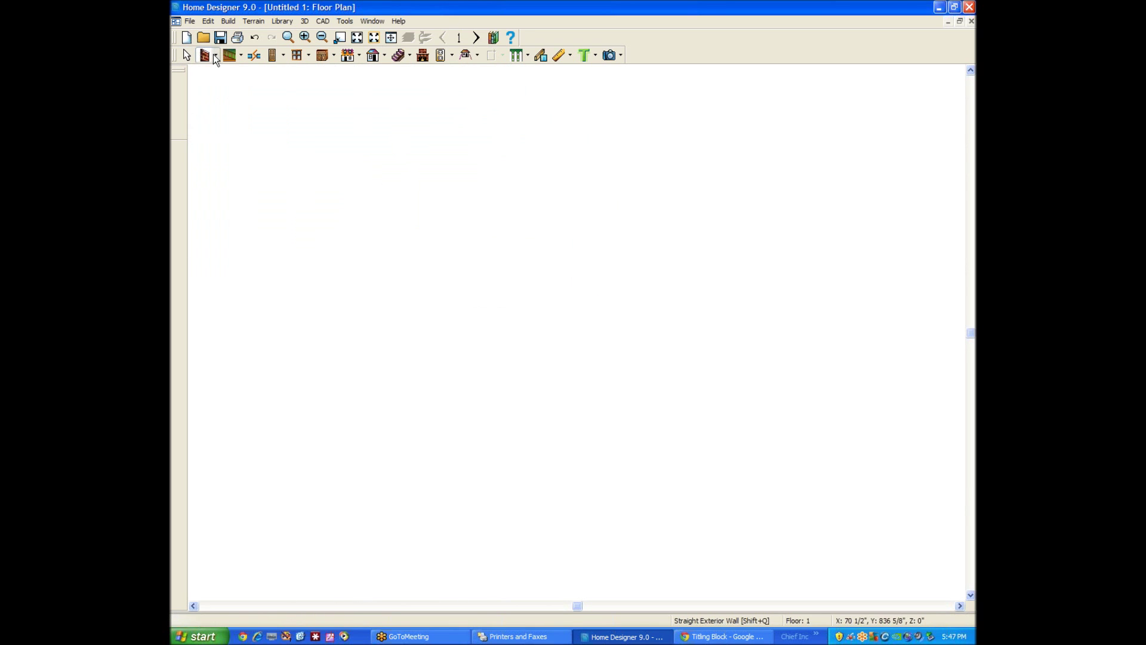
click(216, 57)
click(232, 72)
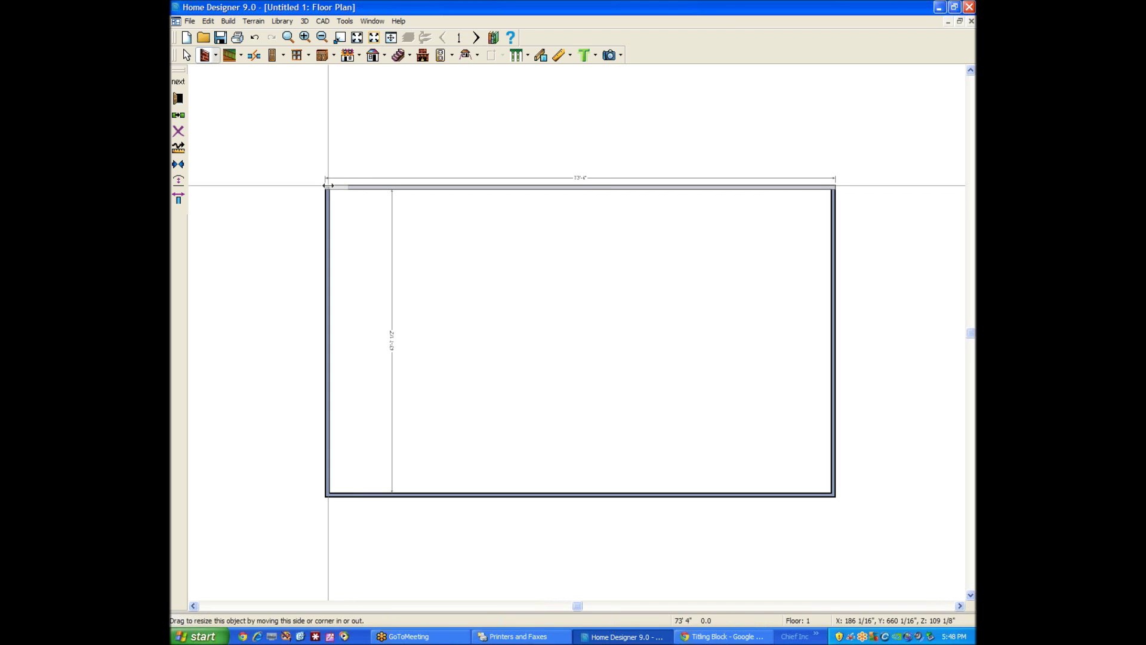
key(Escape)
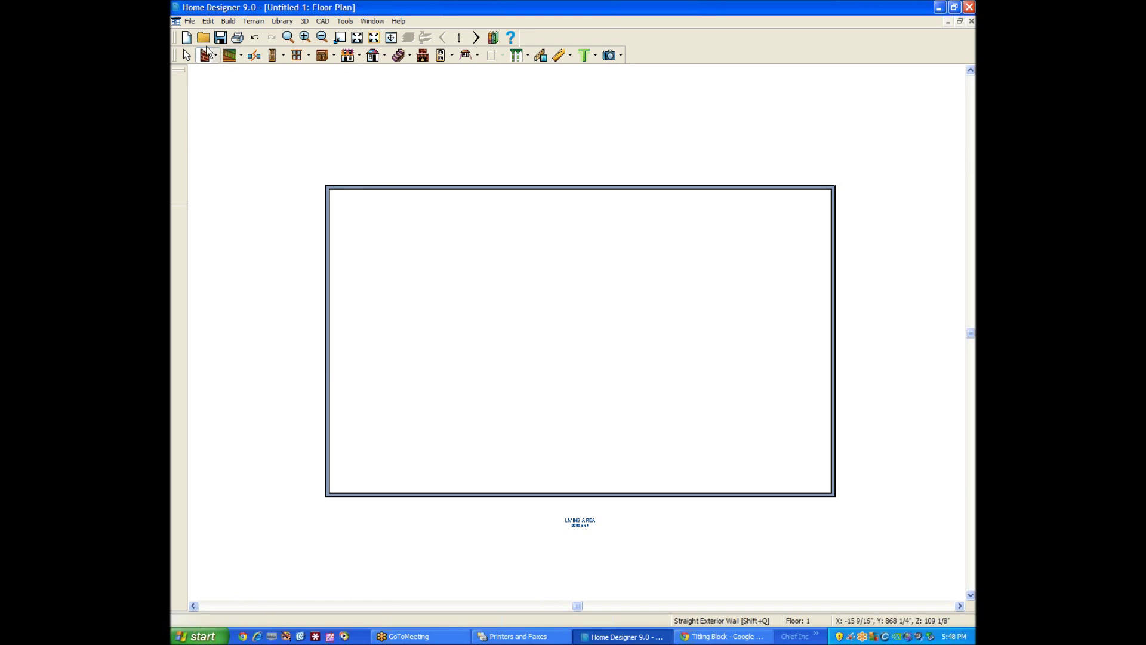
click(189, 21)
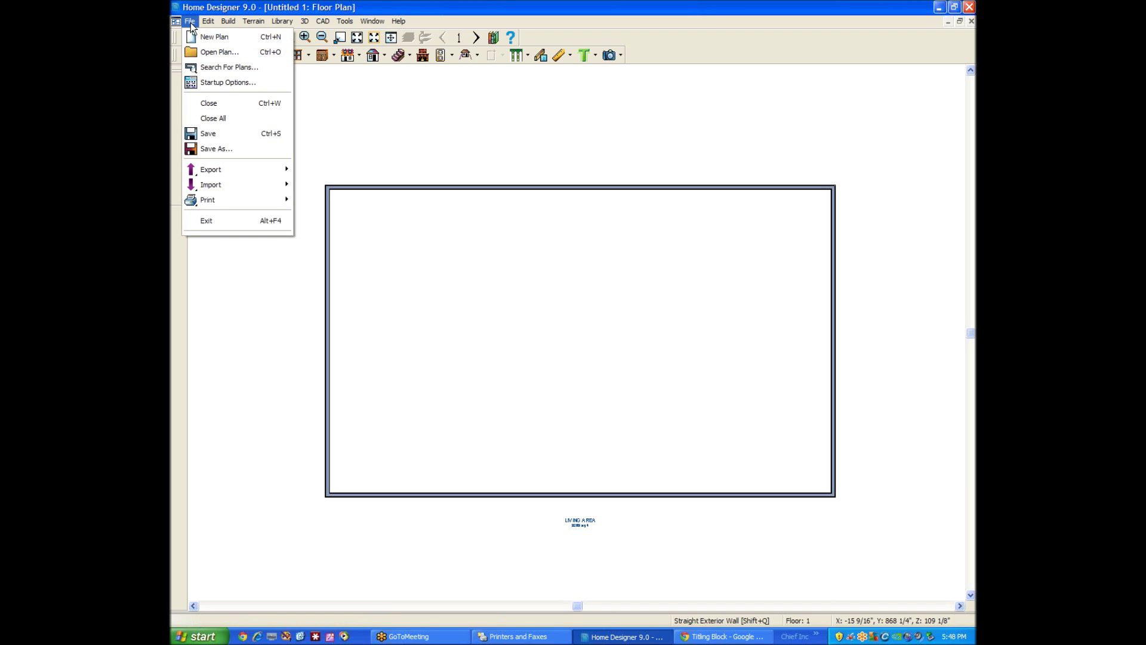
Step: Switch to Print Preview to see the landscape page over the Living Area room
mouse_move(230, 203)
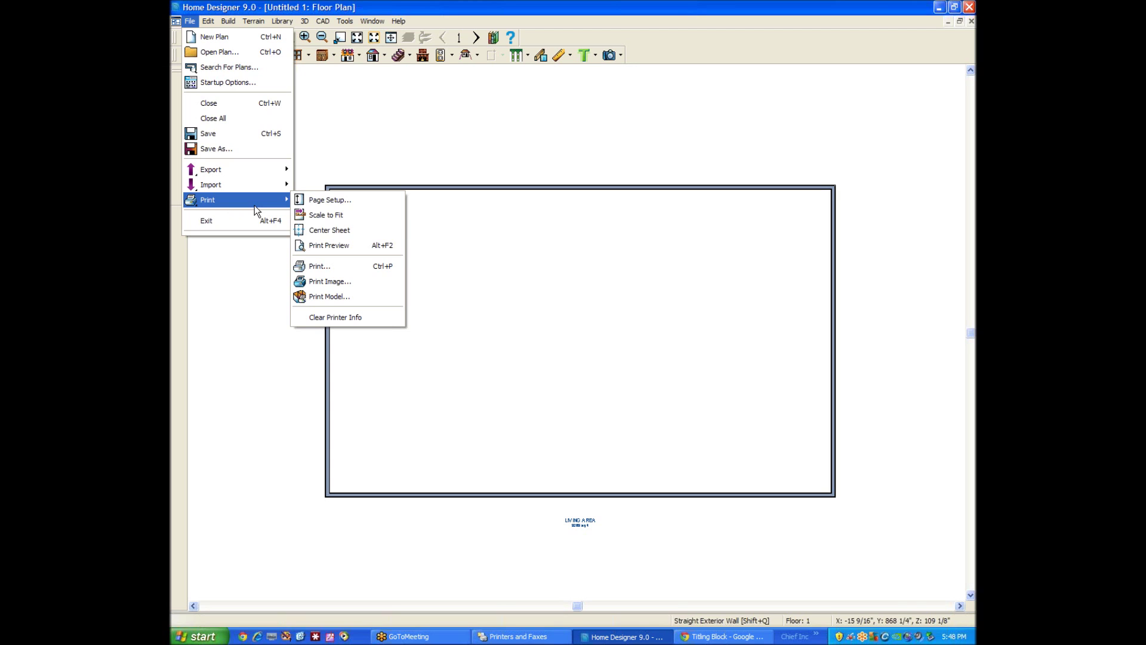
click(342, 251)
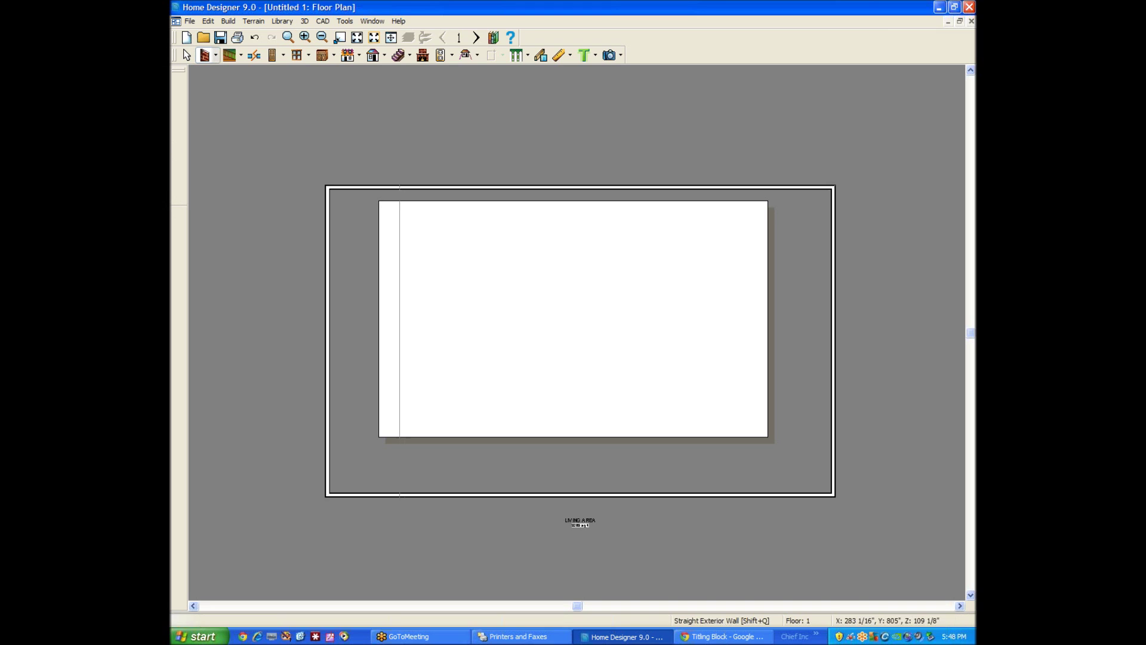
Step: Draw manual dimensions along the page's left and top edges, measuring about 34' by 56'
click(568, 56)
click(570, 72)
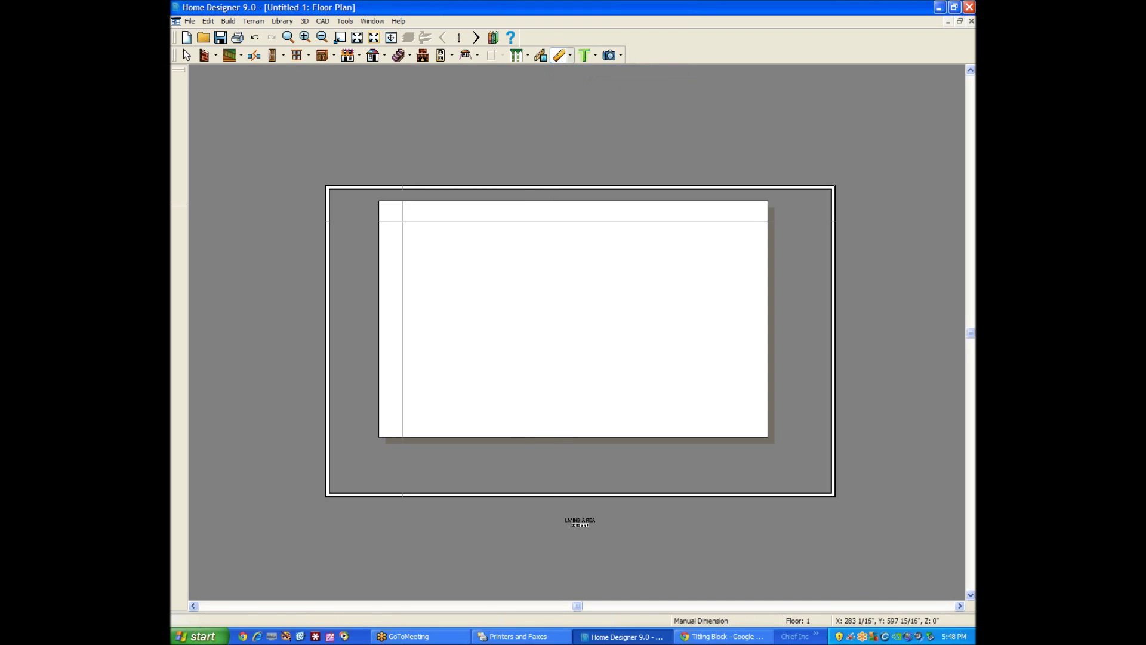
drag(379, 201, 380, 436)
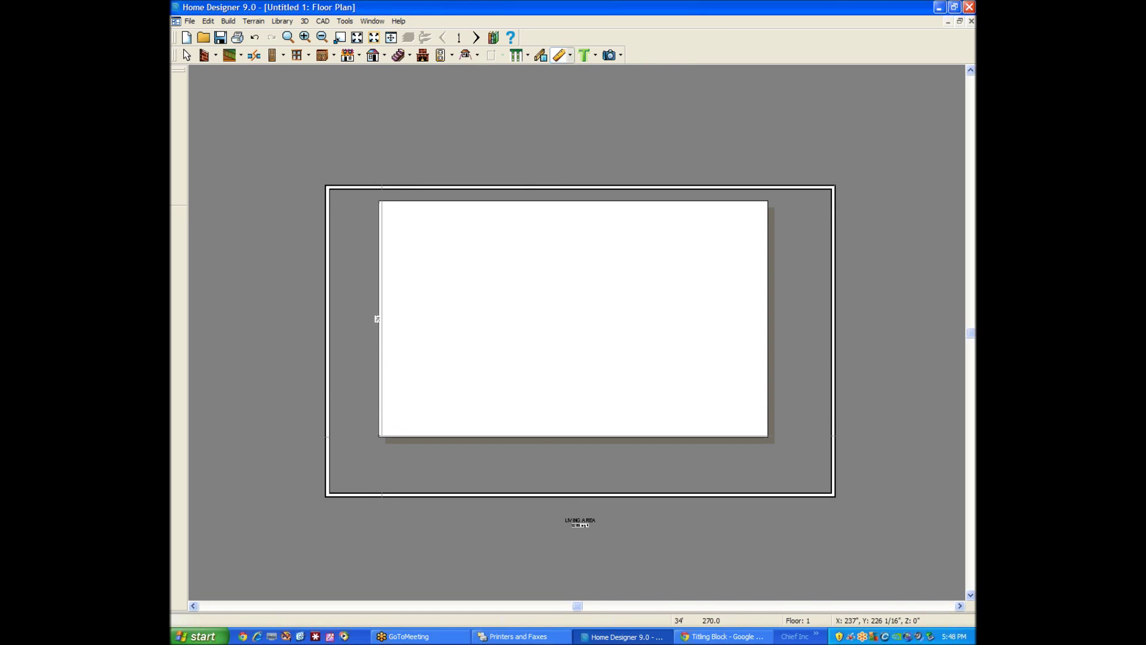
drag(380, 203, 766, 201)
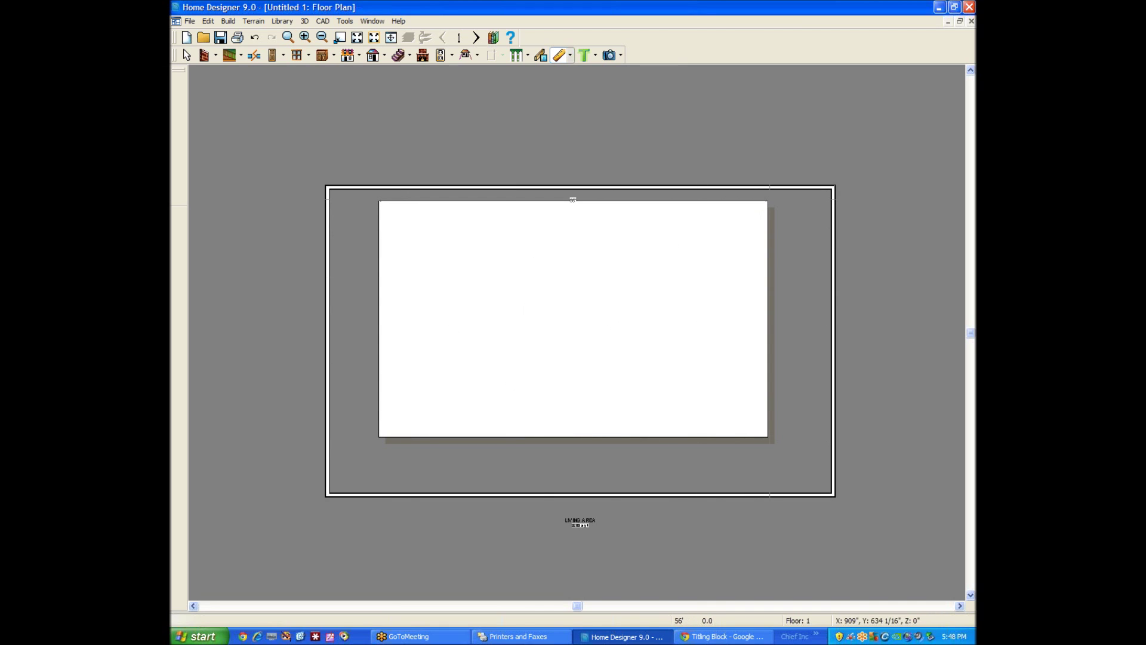
drag(379, 202, 380, 348)
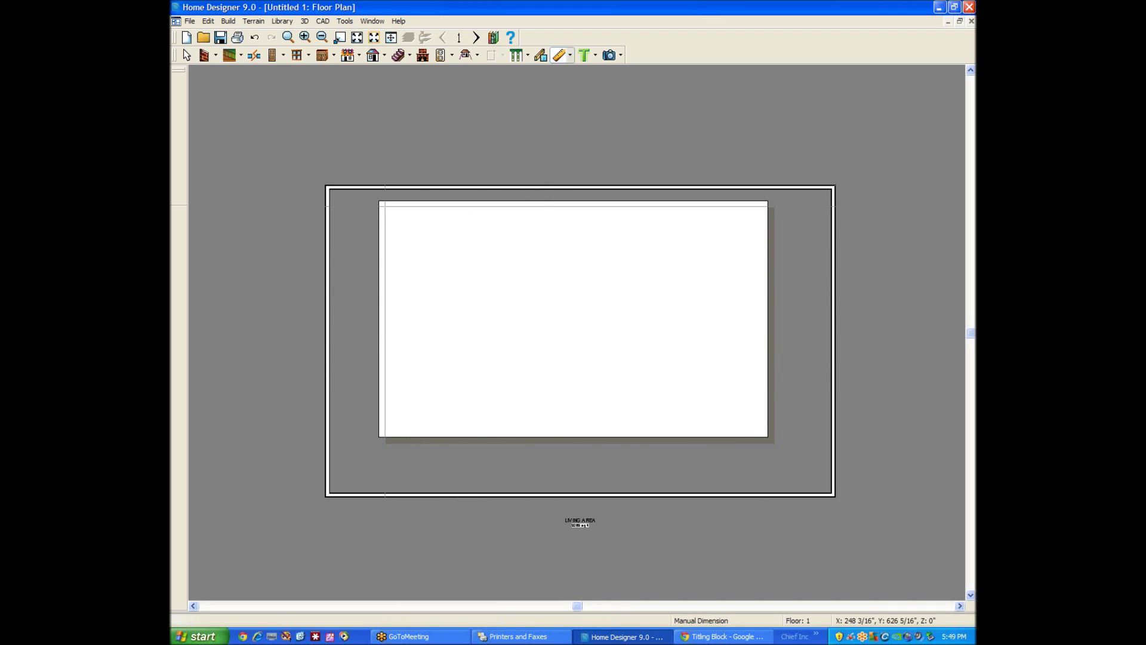
click(208, 20)
Step: Change the Page Setup scale from 1/4 to 1/8 in = 1 ft
mouse_move(196, 19)
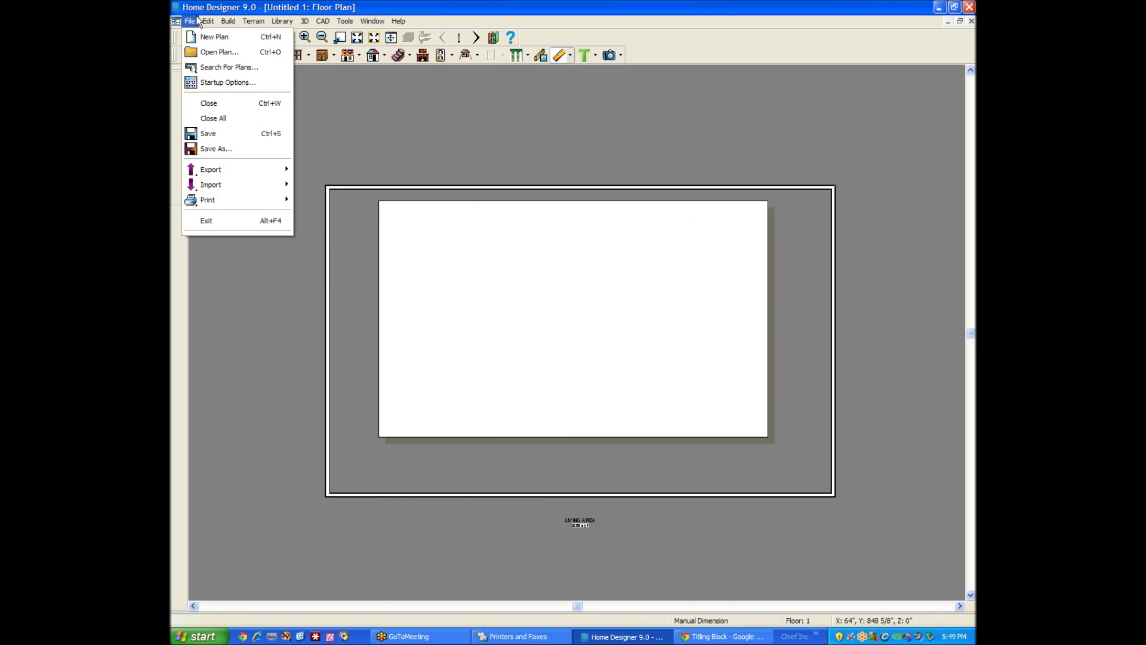
click(420, 327)
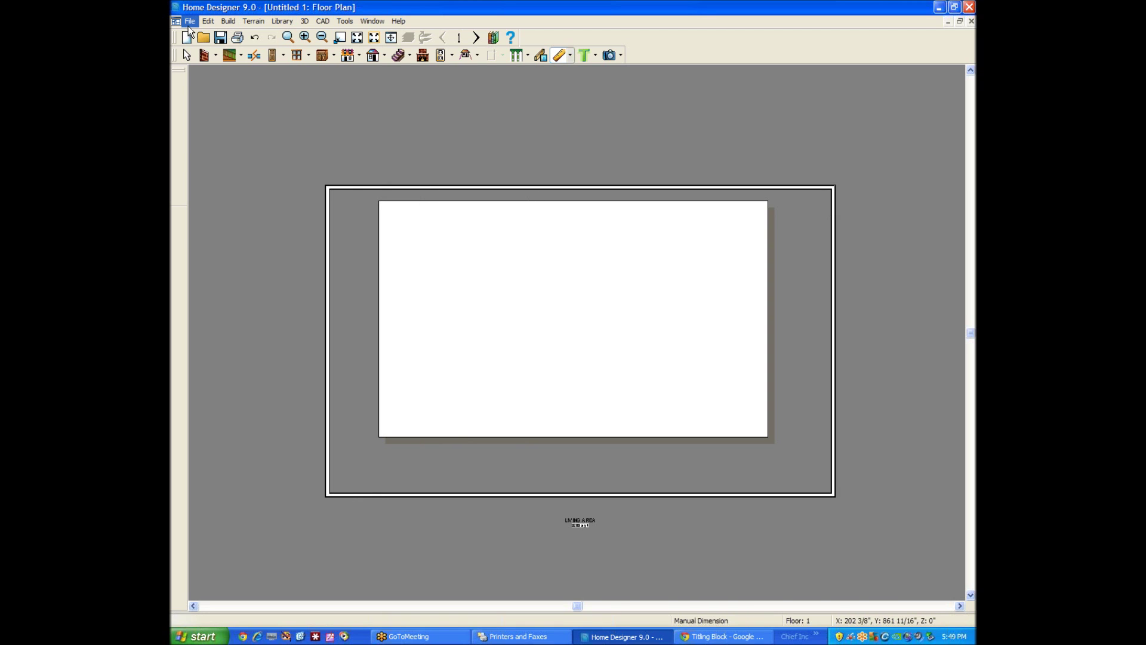
click(189, 23)
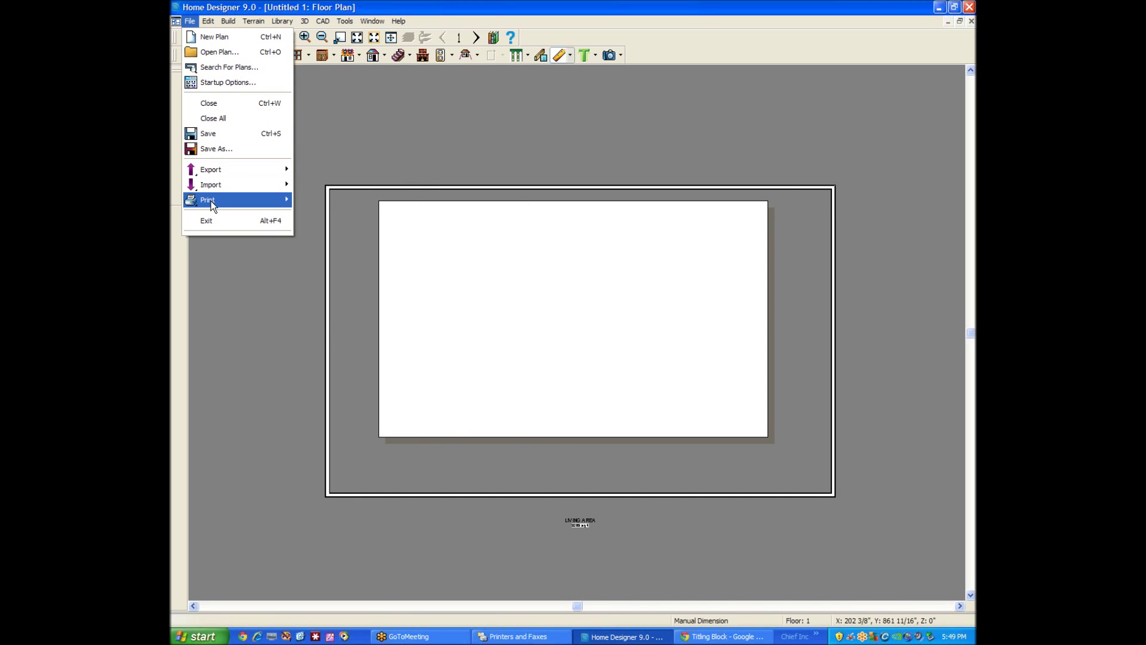
mouse_move(210, 201)
click(394, 197)
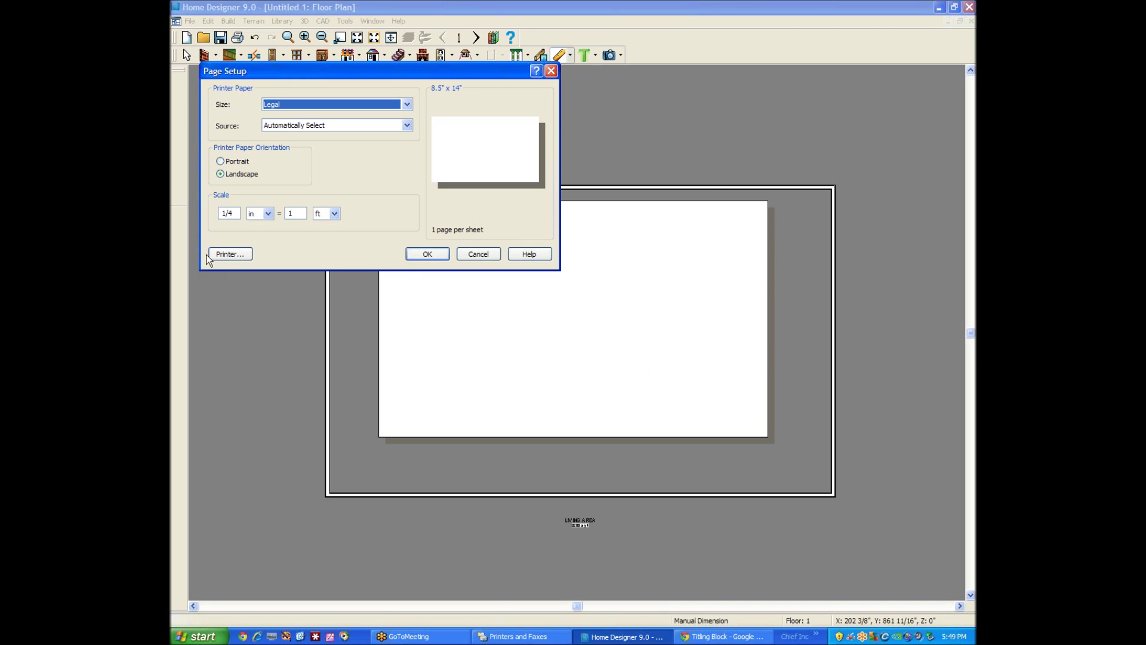
double_click(230, 213)
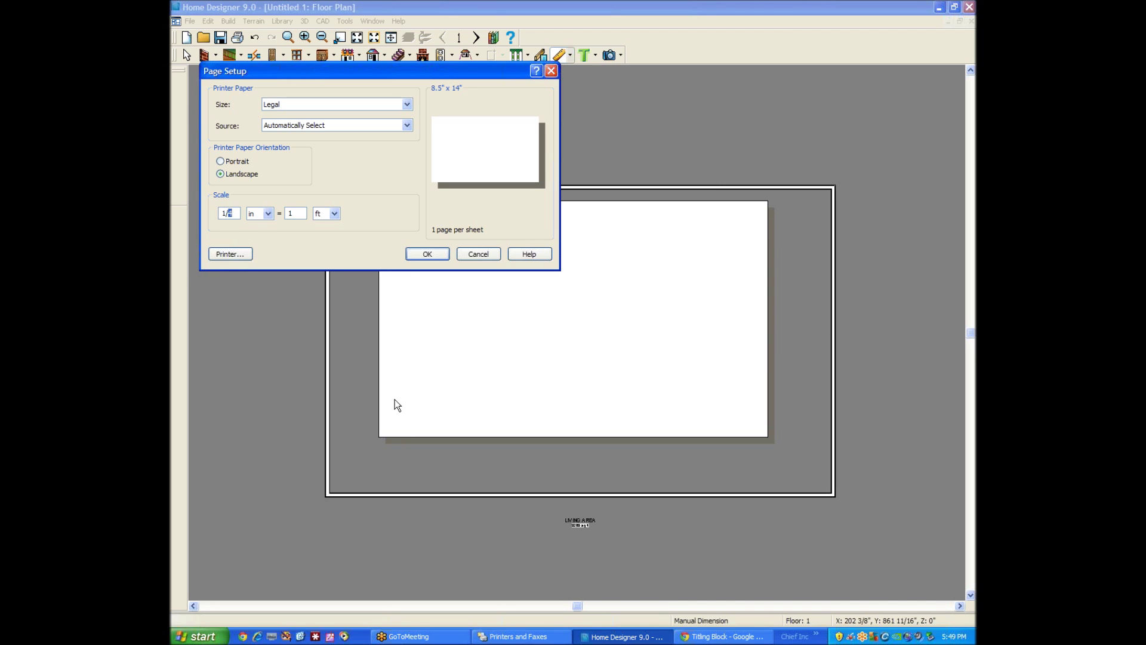
text(8)
click(428, 254)
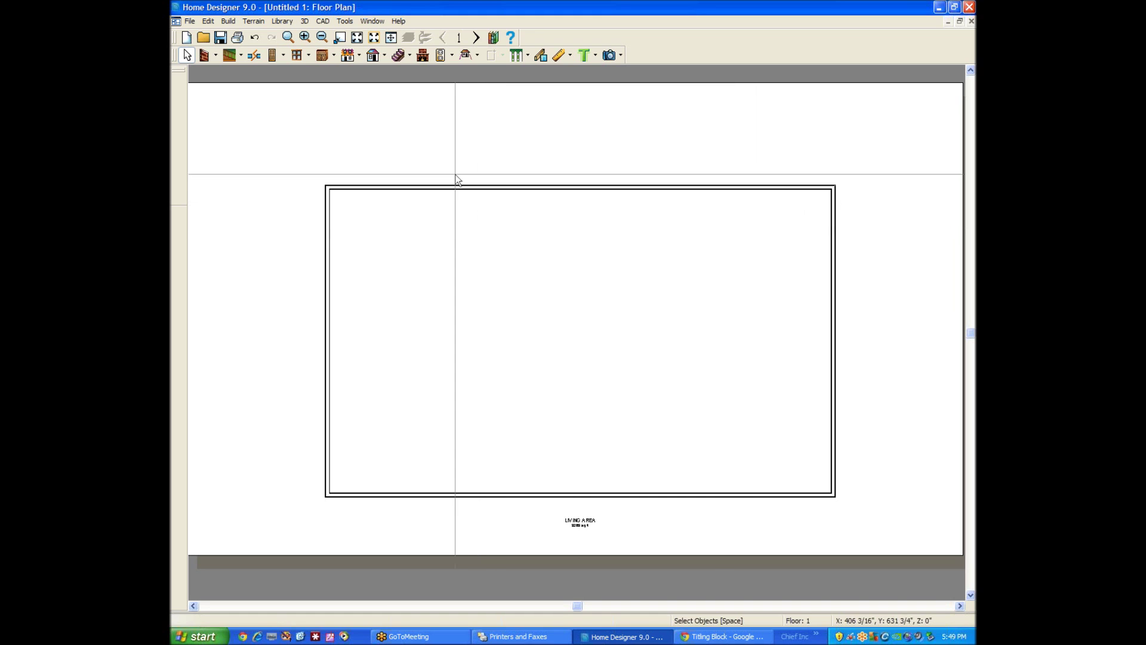
Step: Add automatic exterior dimensions around the Living Area room
click(570, 53)
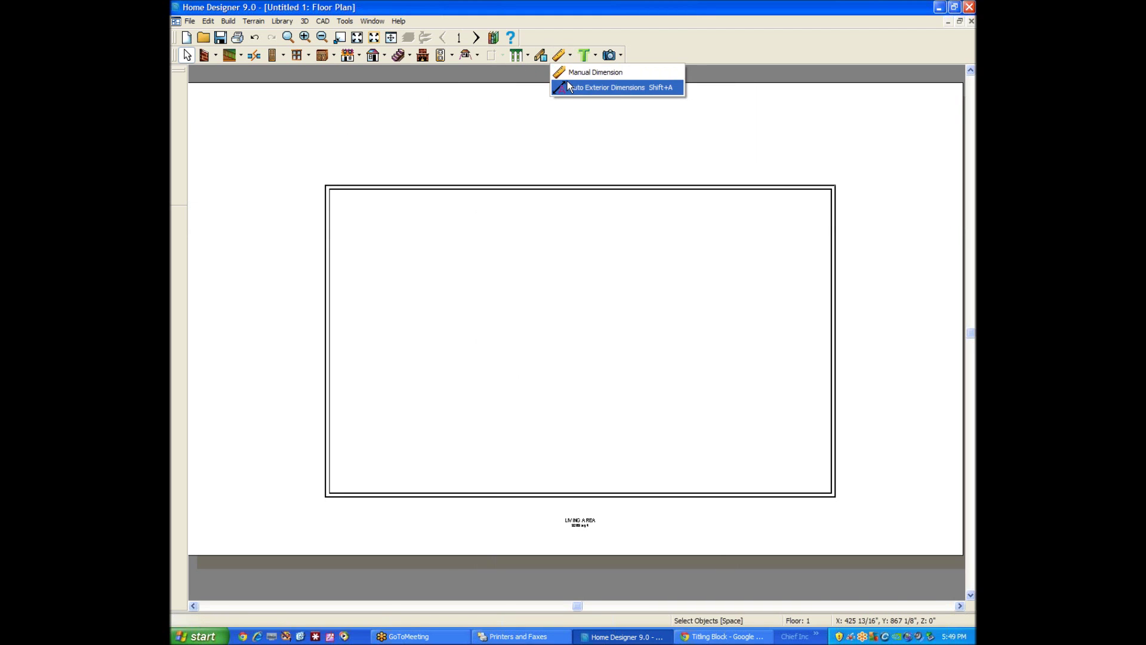
click(568, 87)
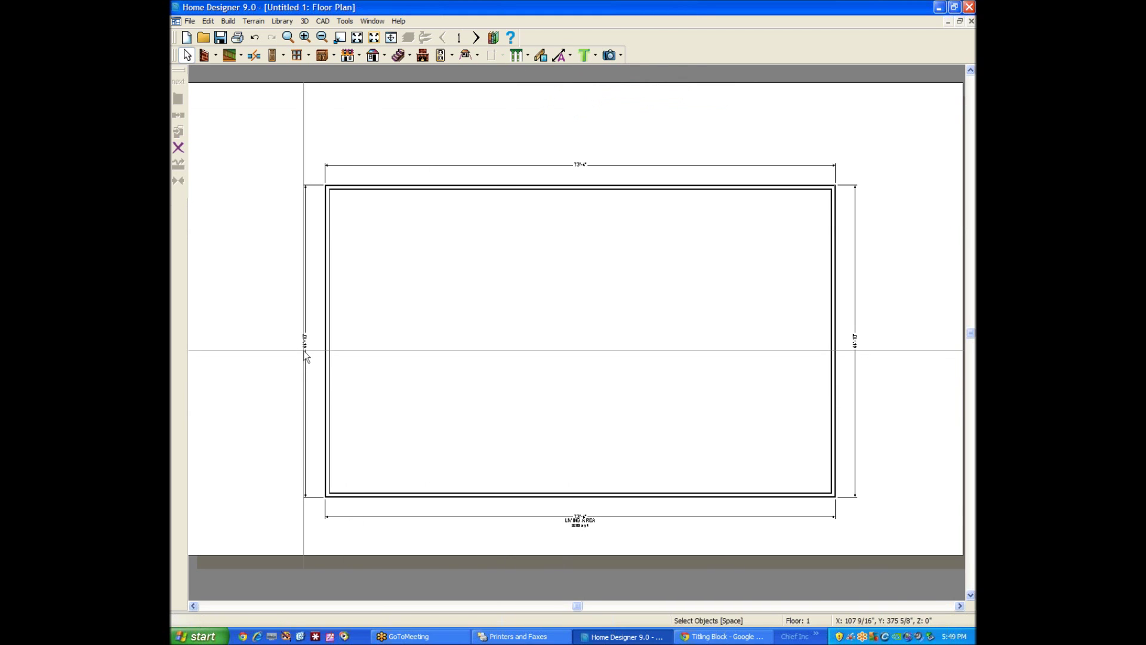
click(305, 347)
shift+click(573, 165)
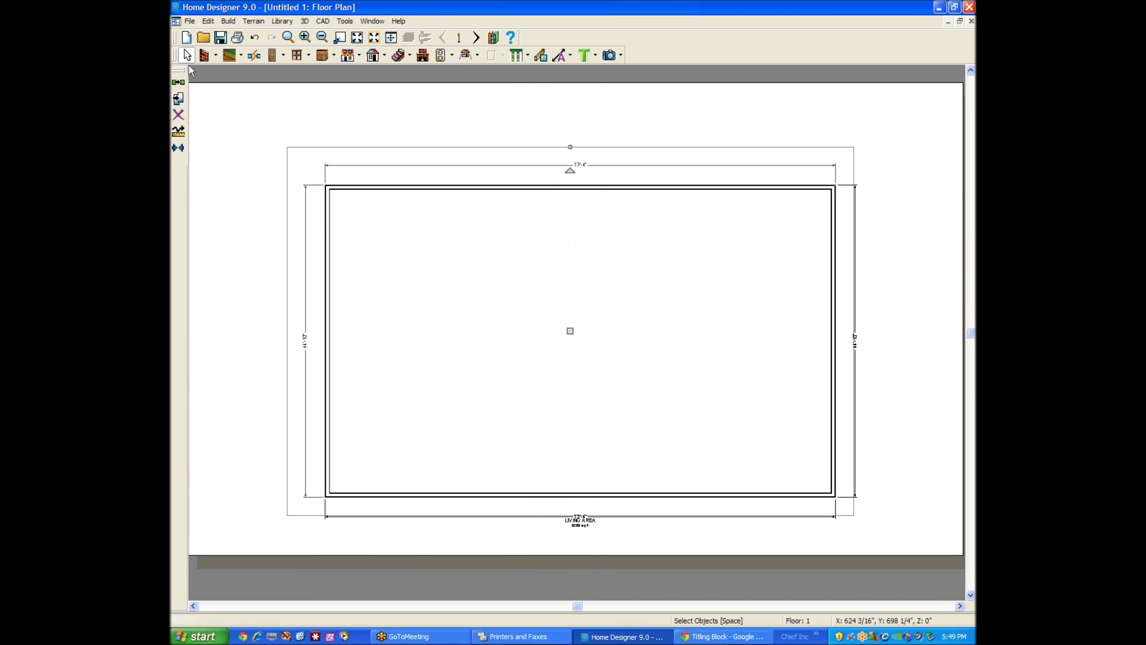
shift+click(856, 349)
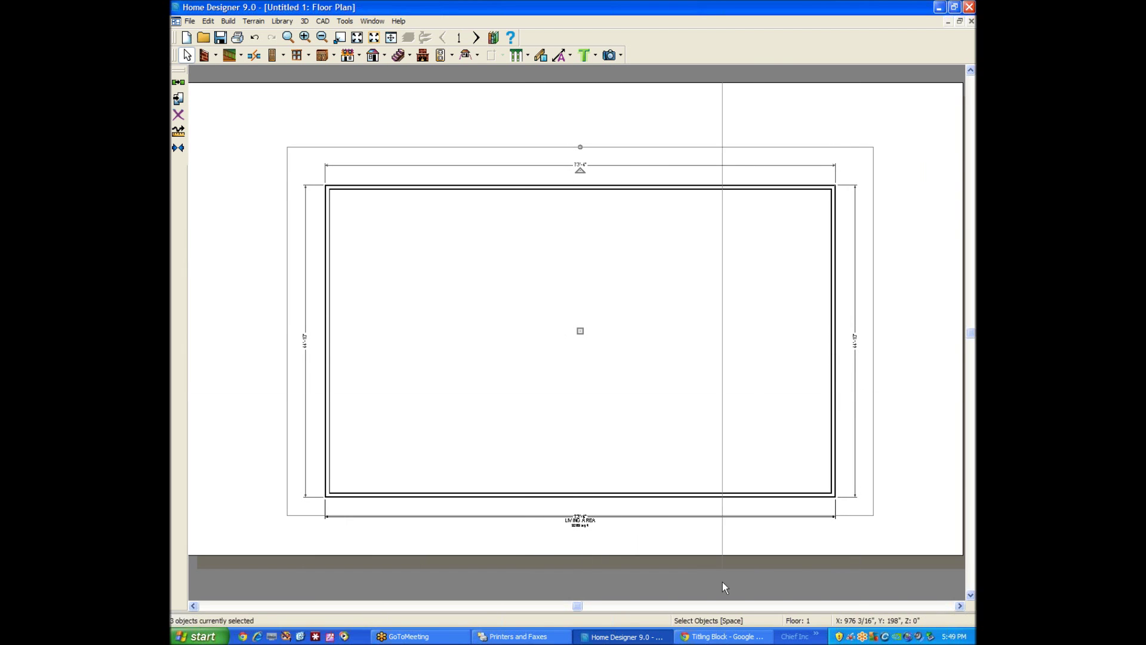
shift+click(675, 517)
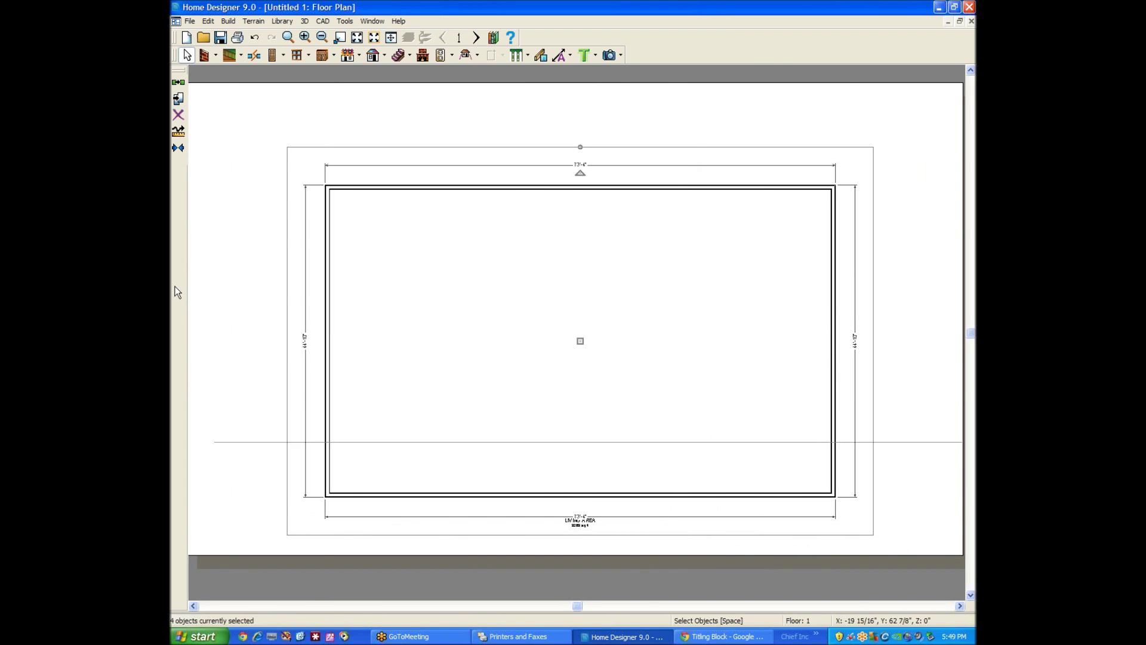
click(248, 185)
Step: Set the left dimension line's arrow size to 30, then 60 inches
click(306, 297)
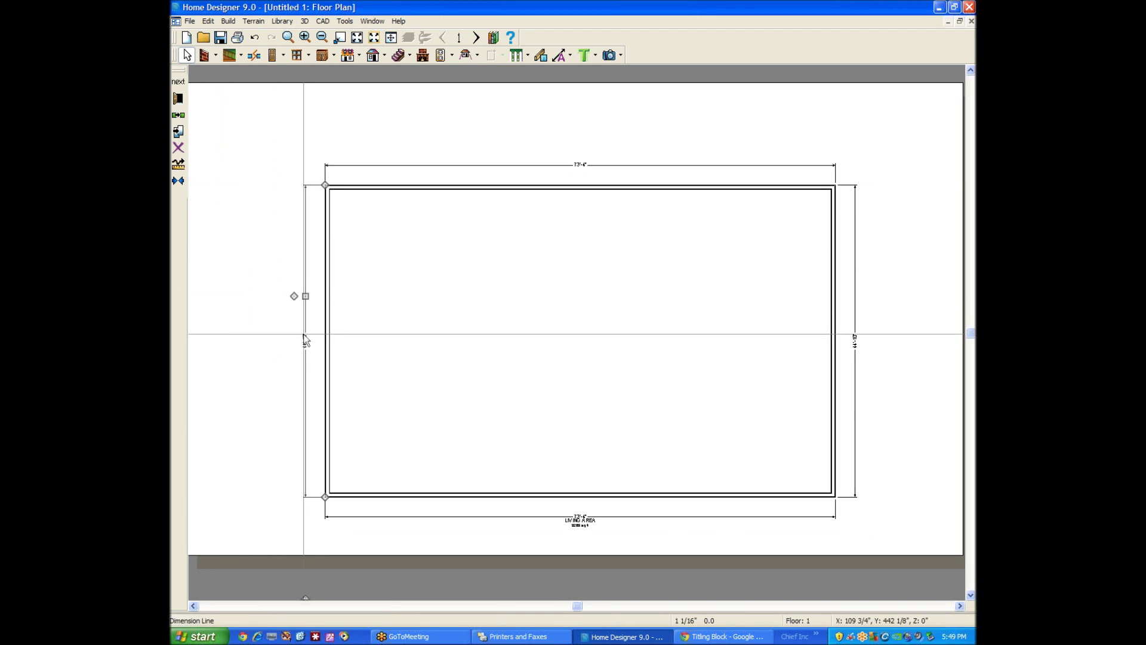
click(178, 99)
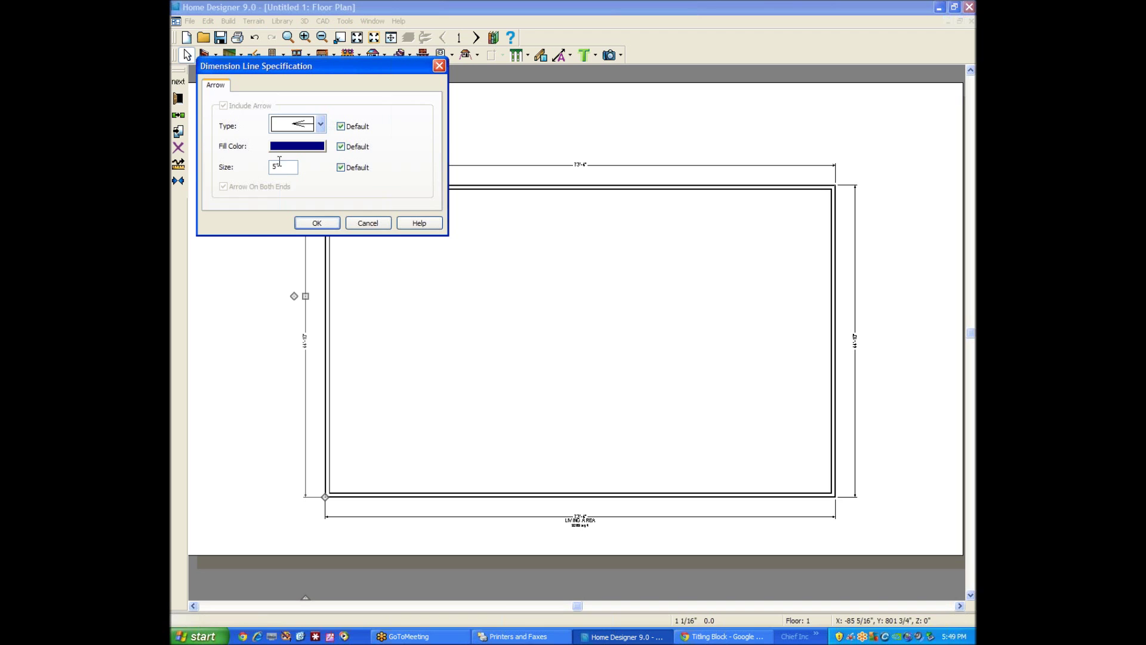
text(30)
click(307, 223)
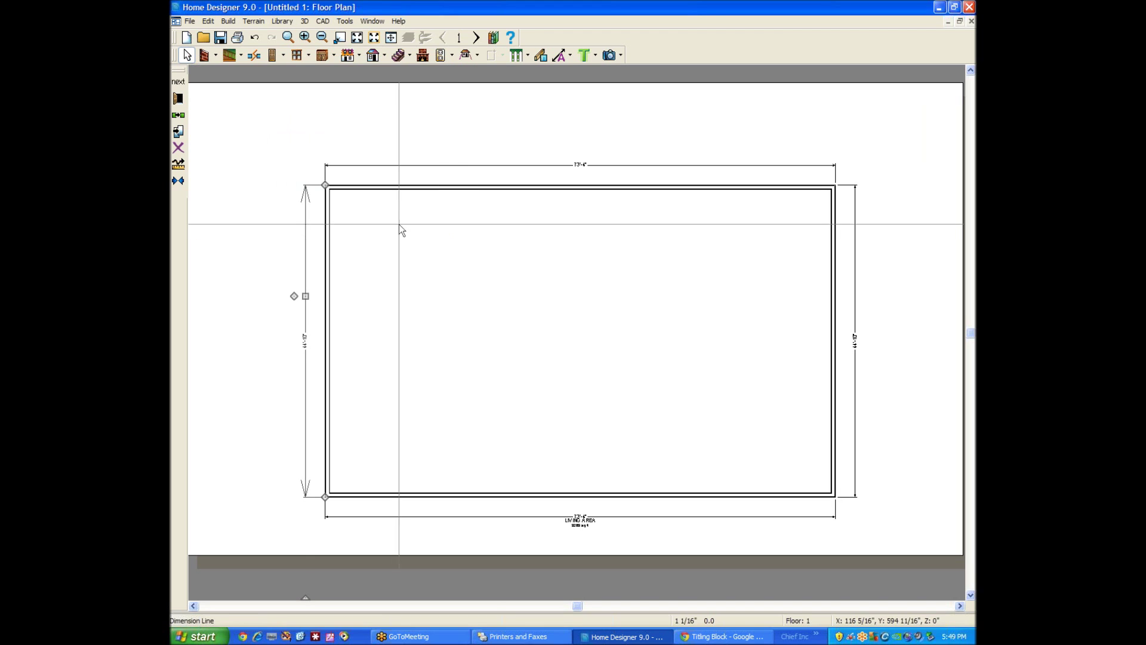
double_click(309, 274)
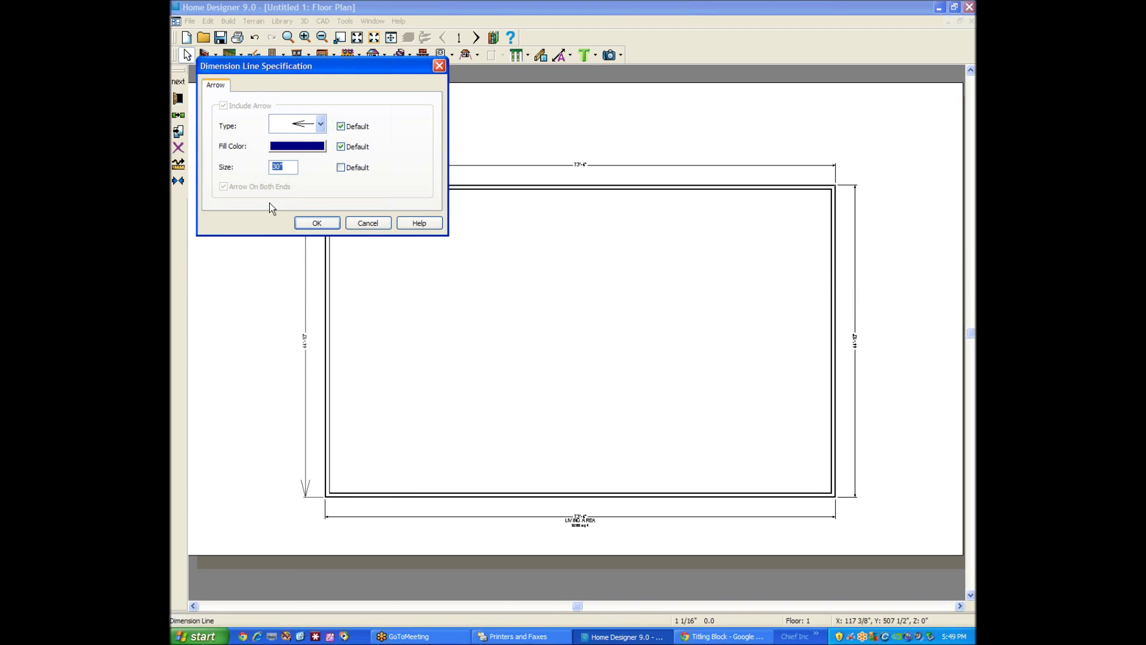
click(320, 223)
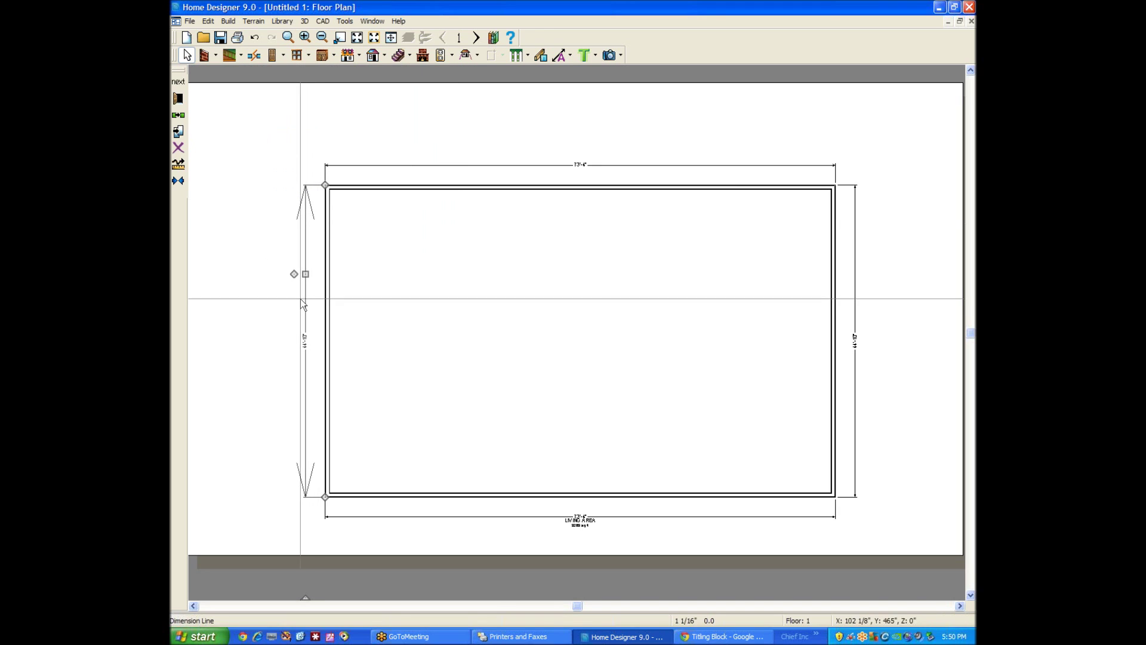
click(177, 102)
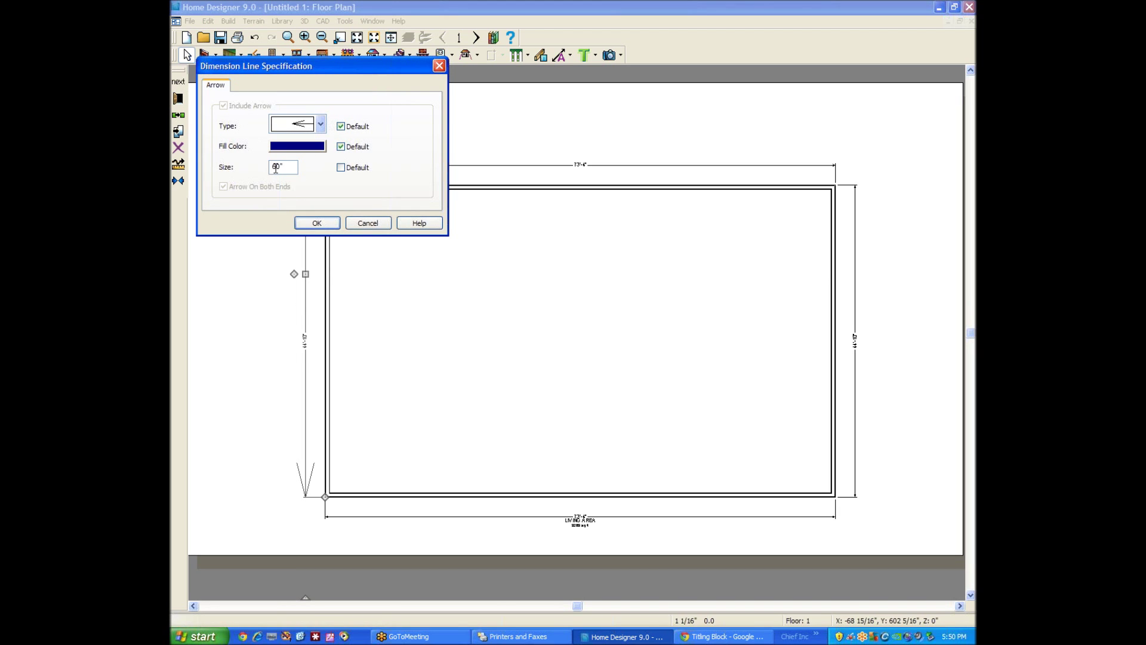
click(318, 225)
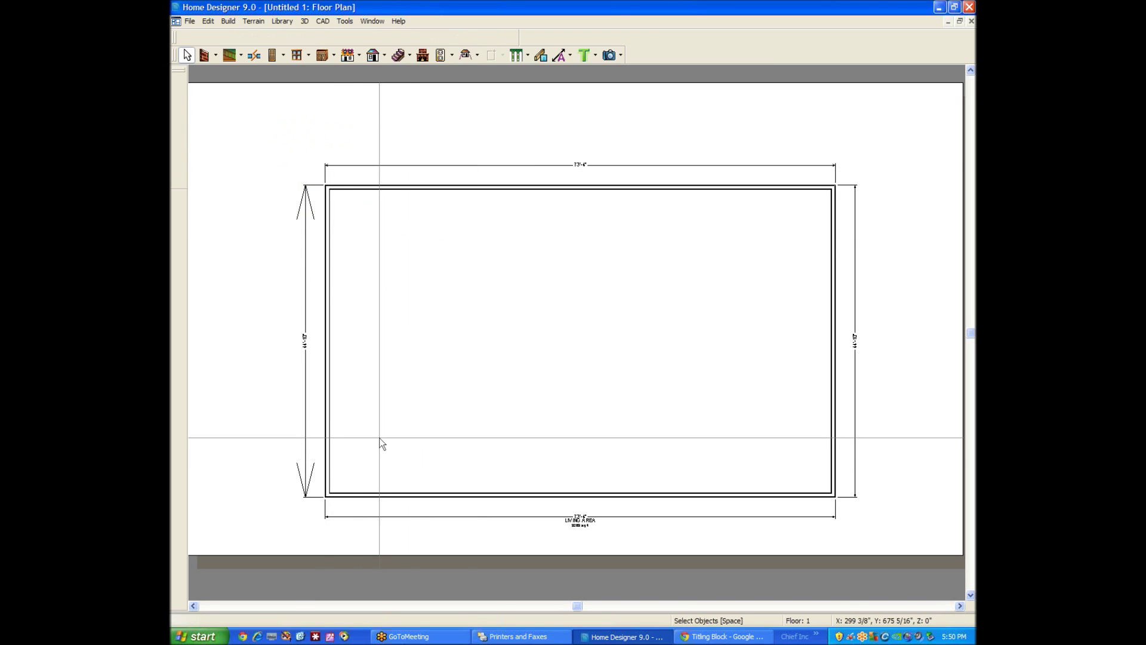
Step: Set the Page Setup print scale to 1/4 inch per foot
scroll(598, 239, down, 2)
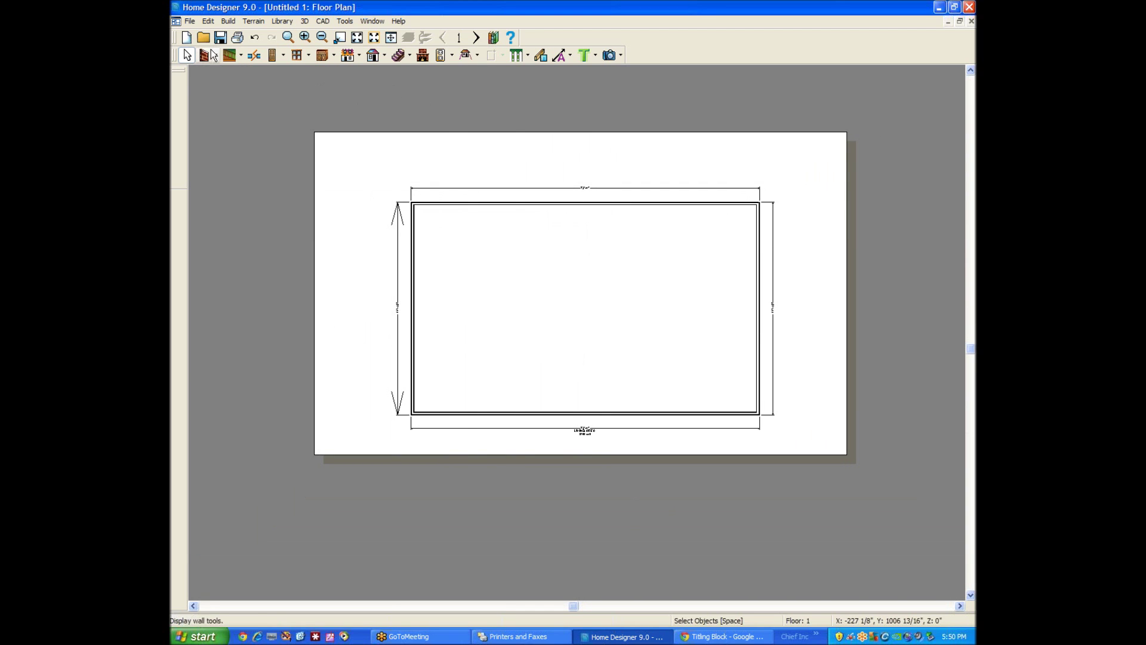
click(189, 21)
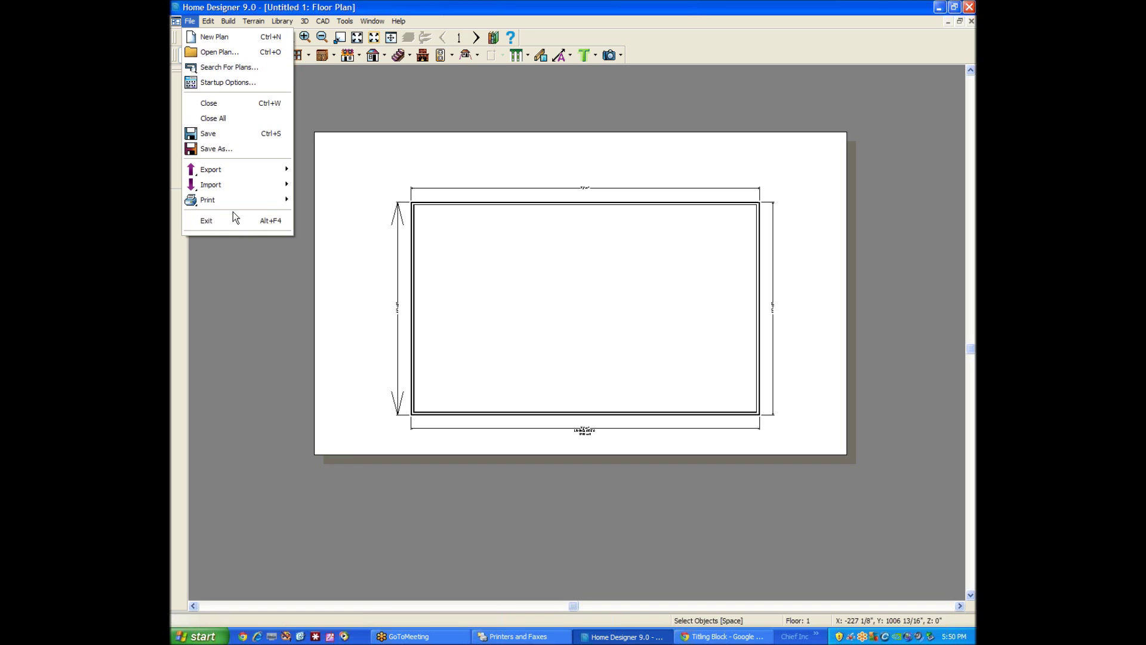
mouse_move(217, 201)
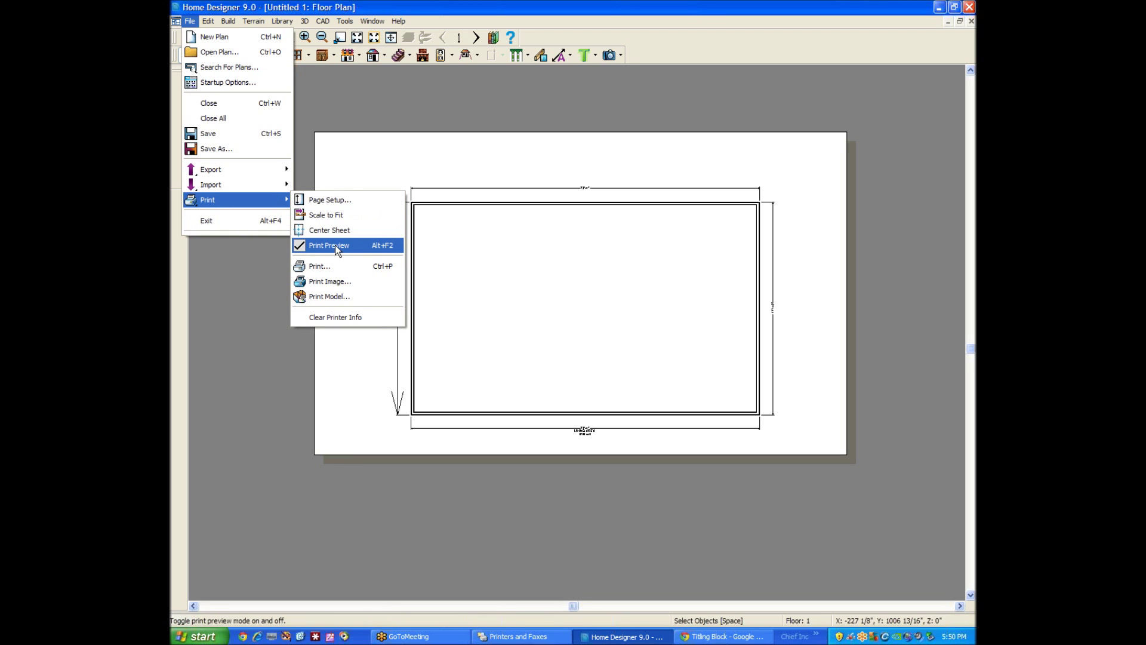
click(347, 202)
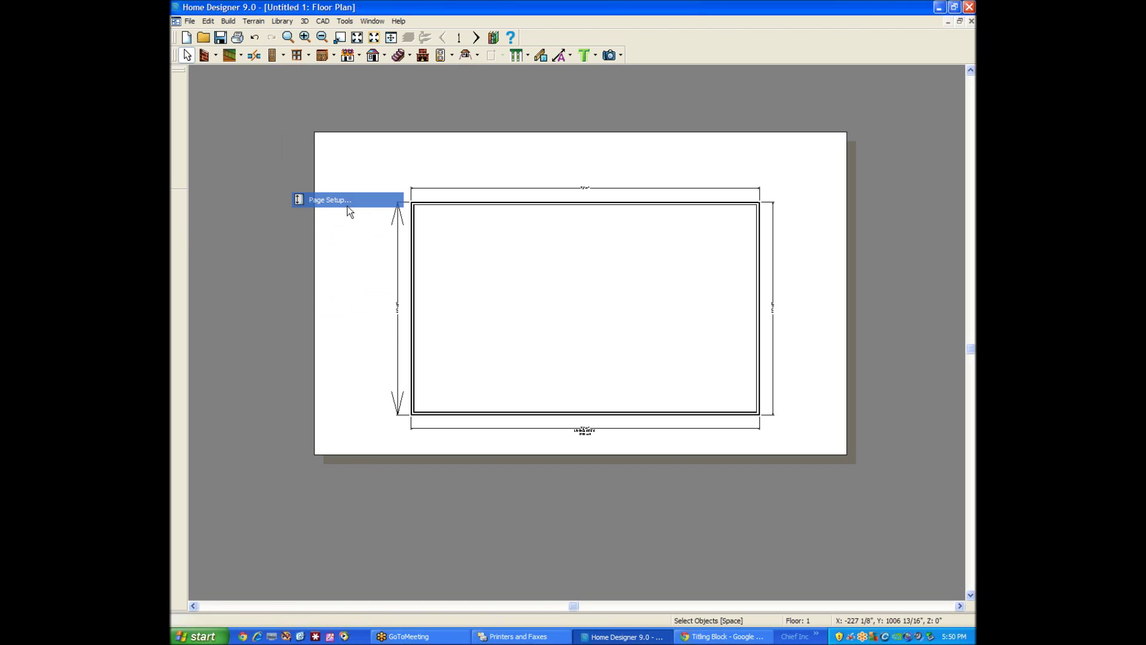
click(234, 214)
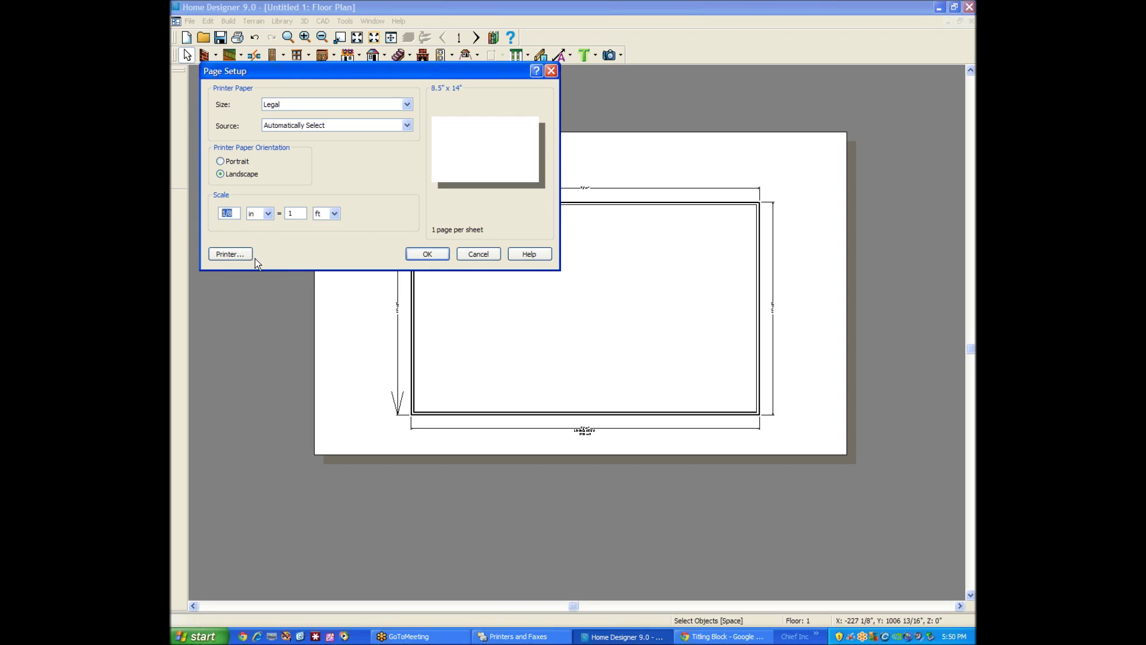
text(/4)
click(427, 254)
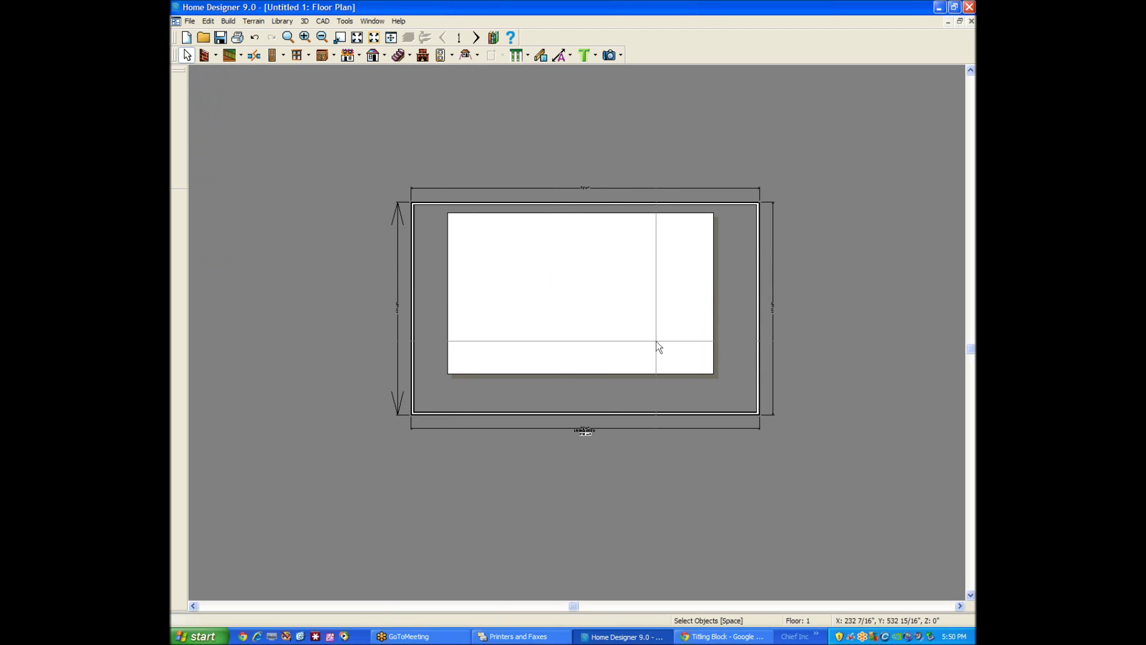
Step: Toggle Print Preview off and on, then center the Legal sheet over the Living Area room
click(214, 21)
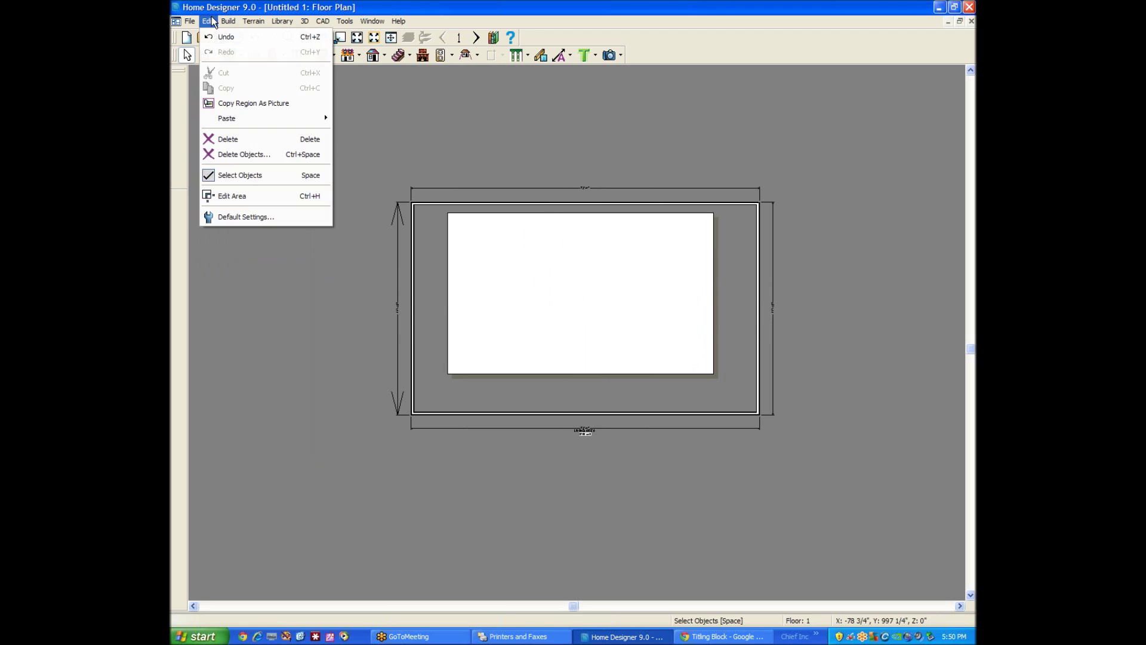
mouse_move(191, 22)
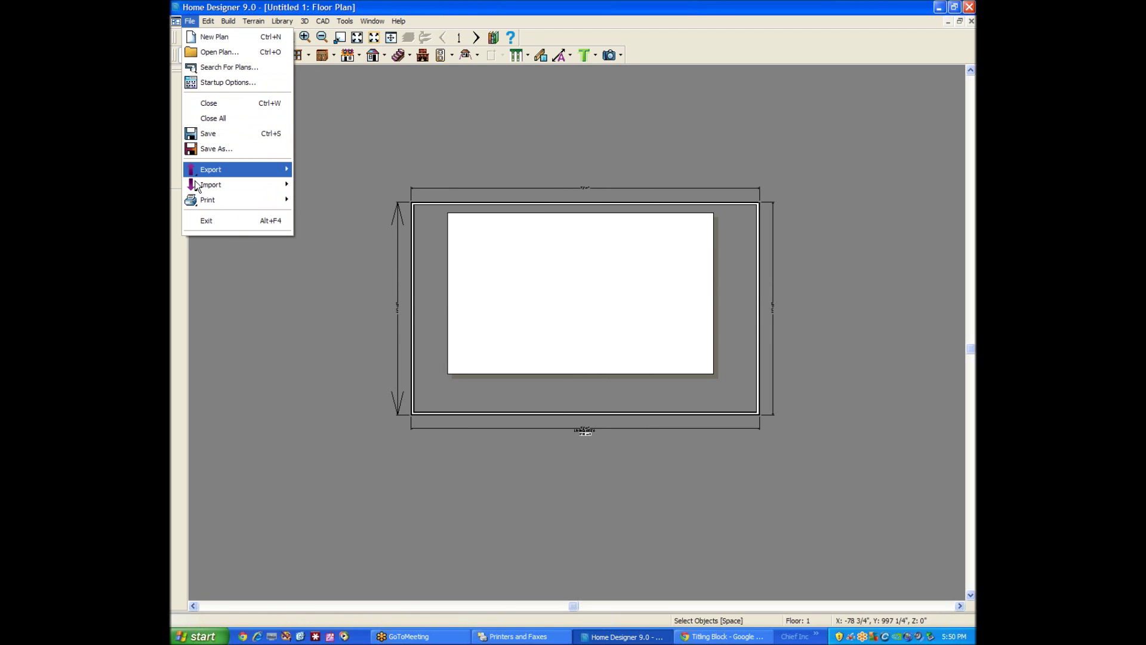
mouse_move(213, 199)
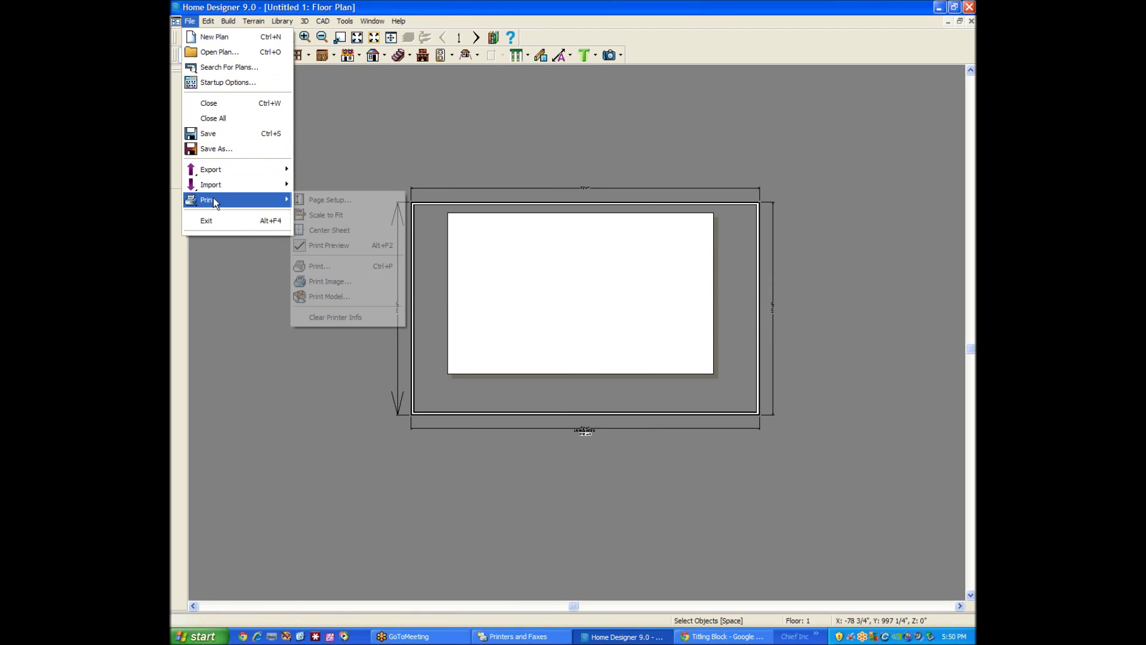
click(342, 250)
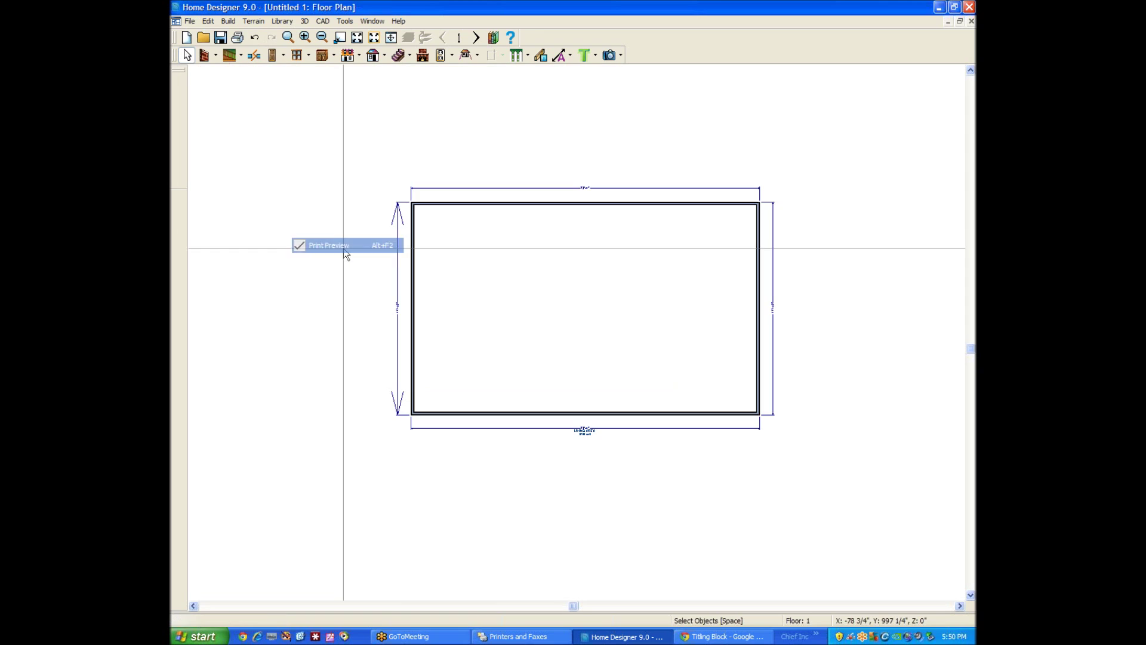
click(195, 23)
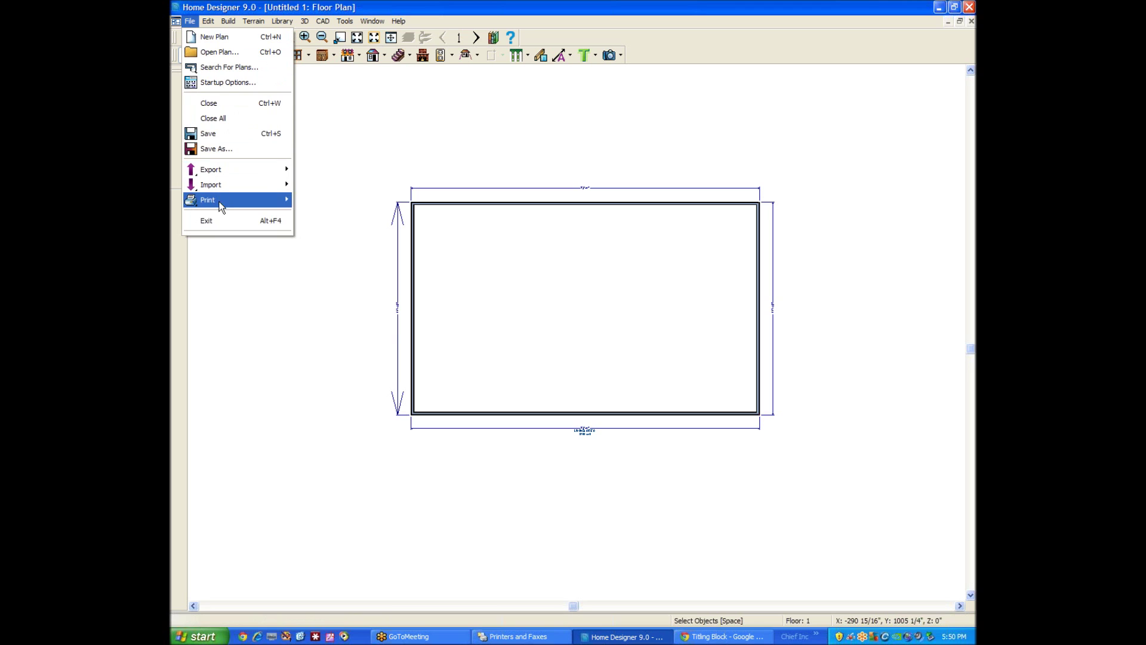
mouse_move(276, 201)
click(327, 243)
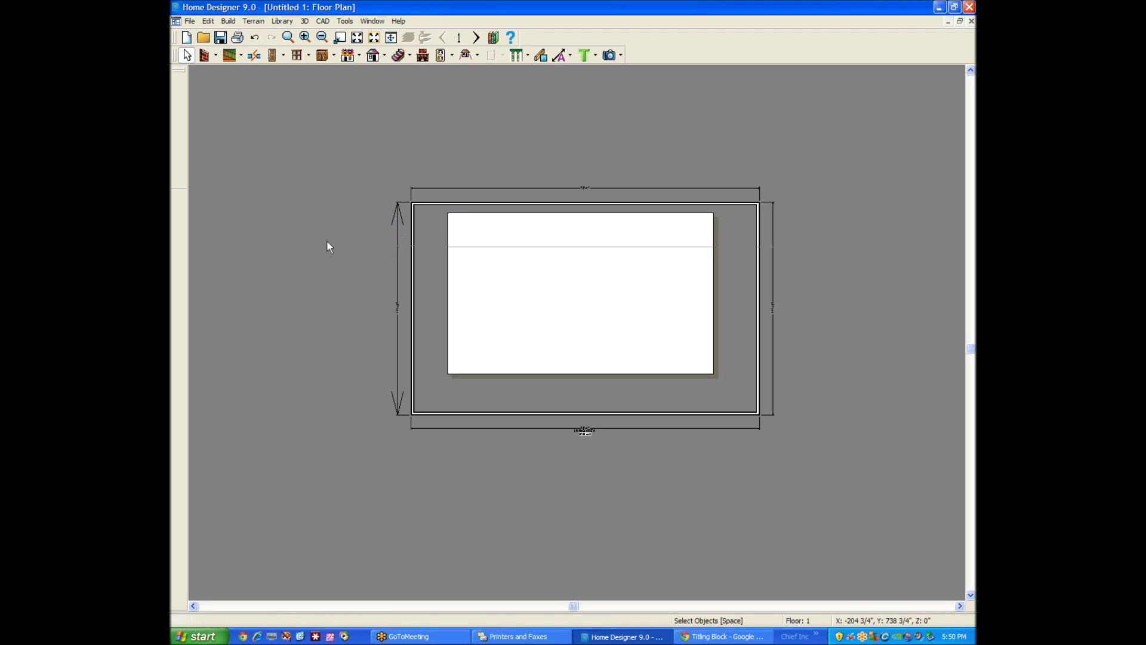
click(190, 20)
mouse_move(222, 203)
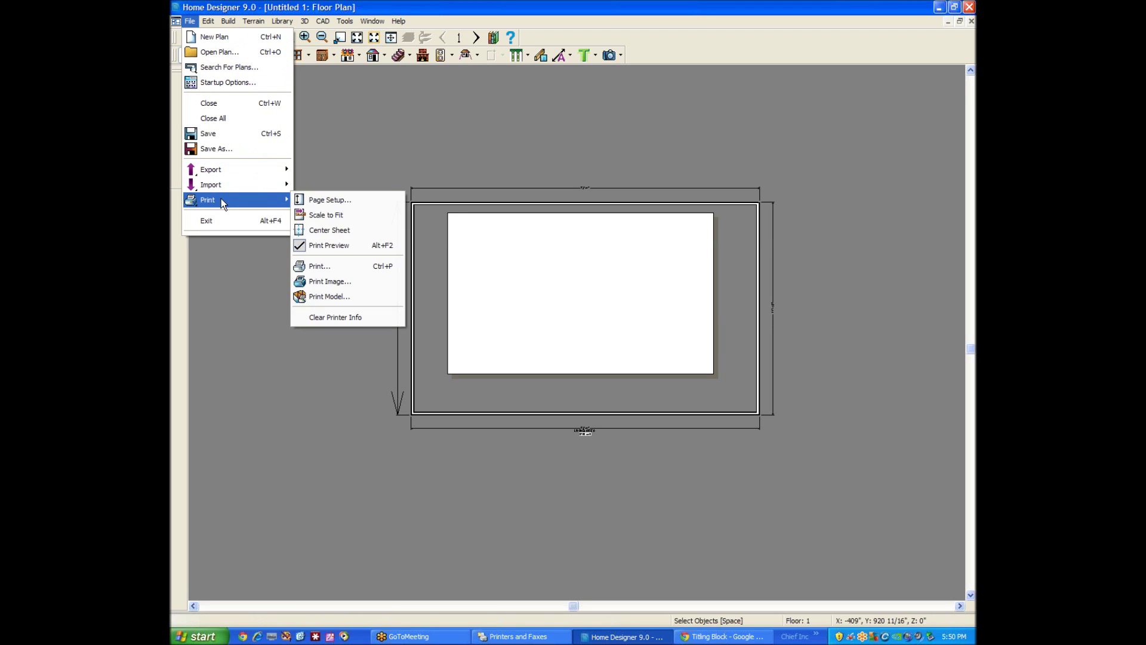
click(346, 231)
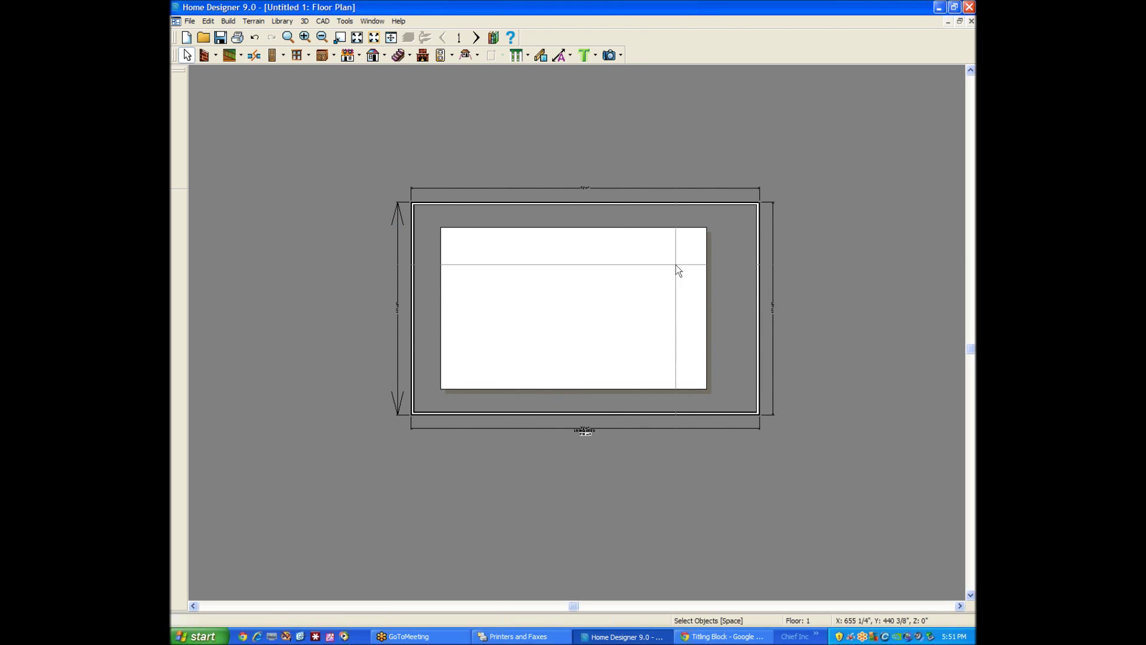
Step: Scale the print sheet to fit the Living Area room and its exterior dimensions
click(190, 21)
mouse_move(210, 200)
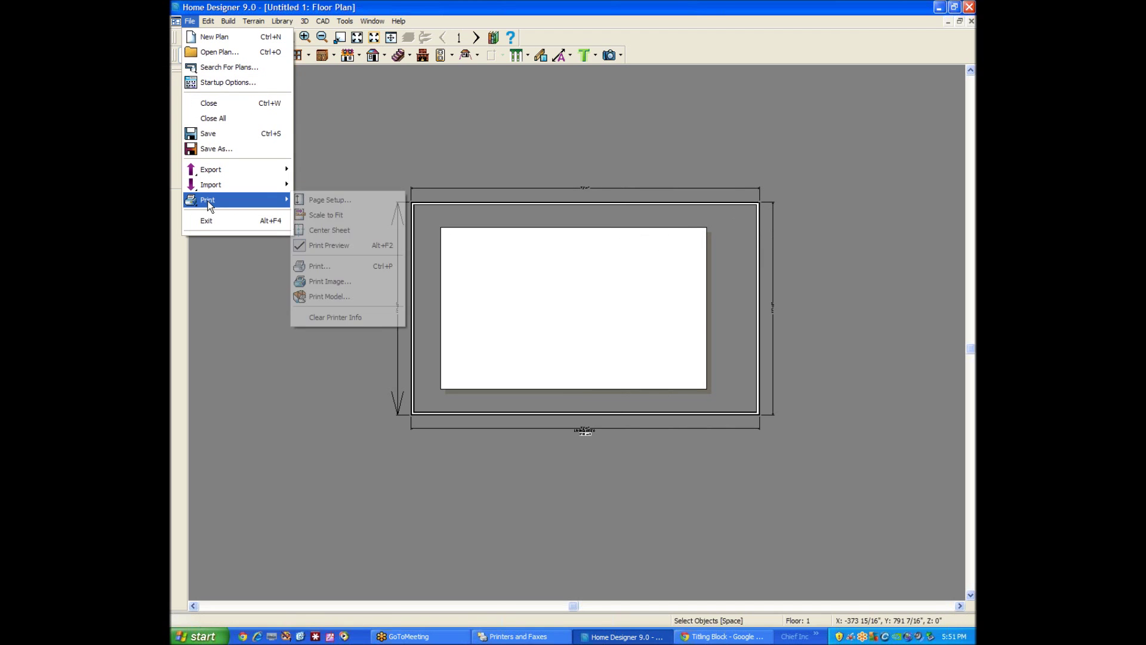
click(323, 216)
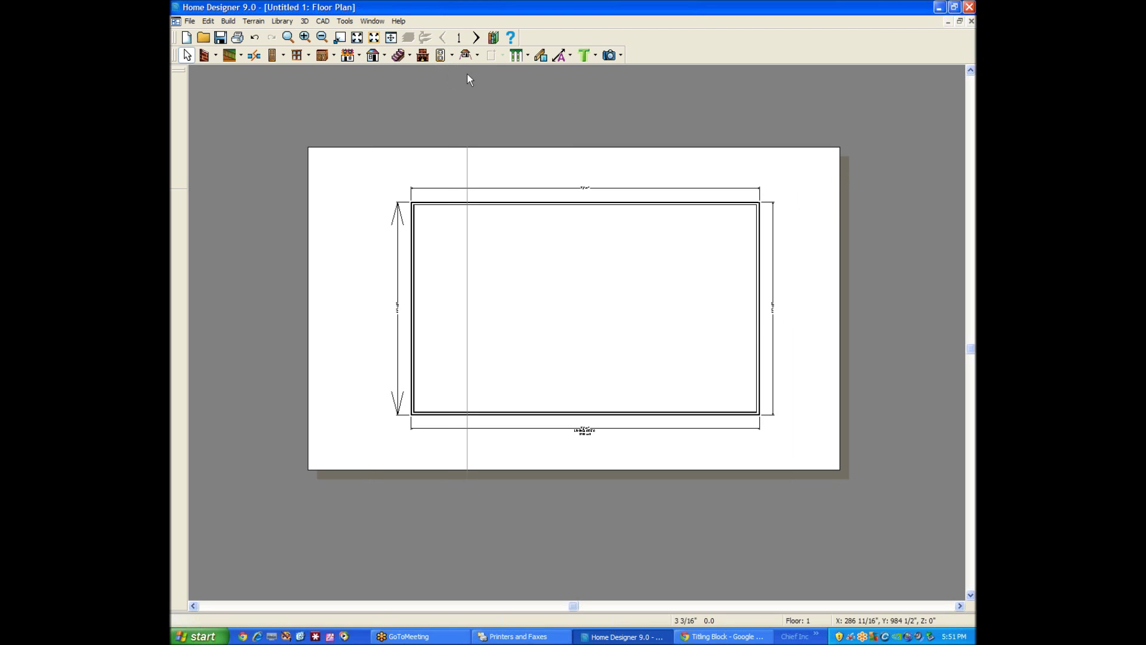
click(571, 57)
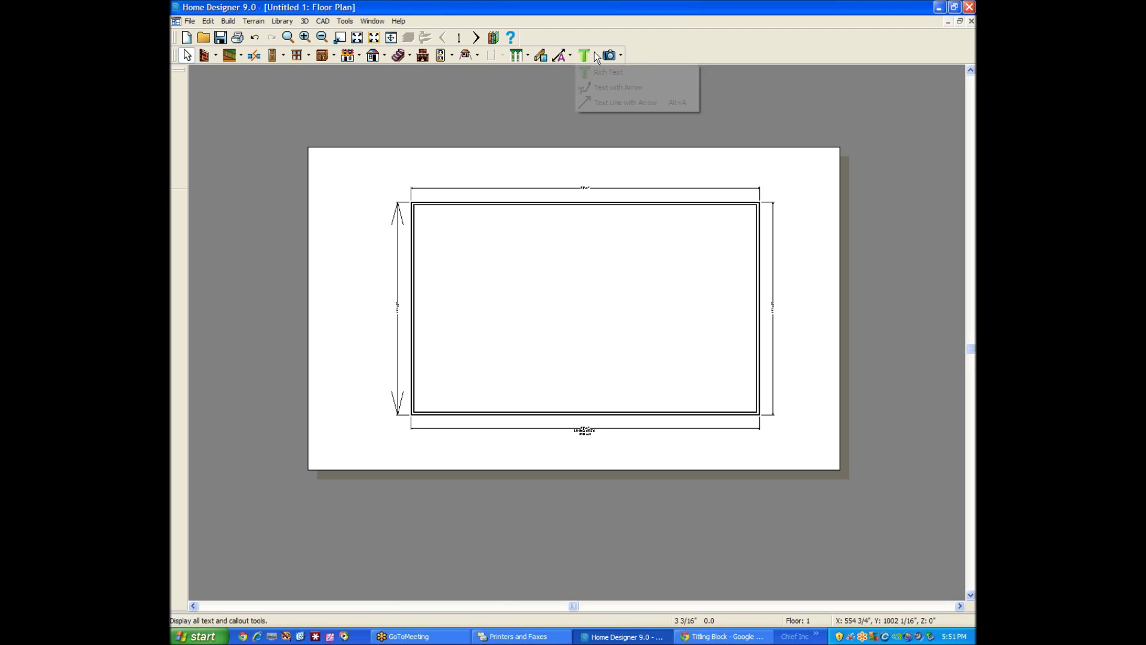
Step: Draw a closed, tall, narrow rectangle along the page's right edge with the Text Line with Arrow tool
click(595, 56)
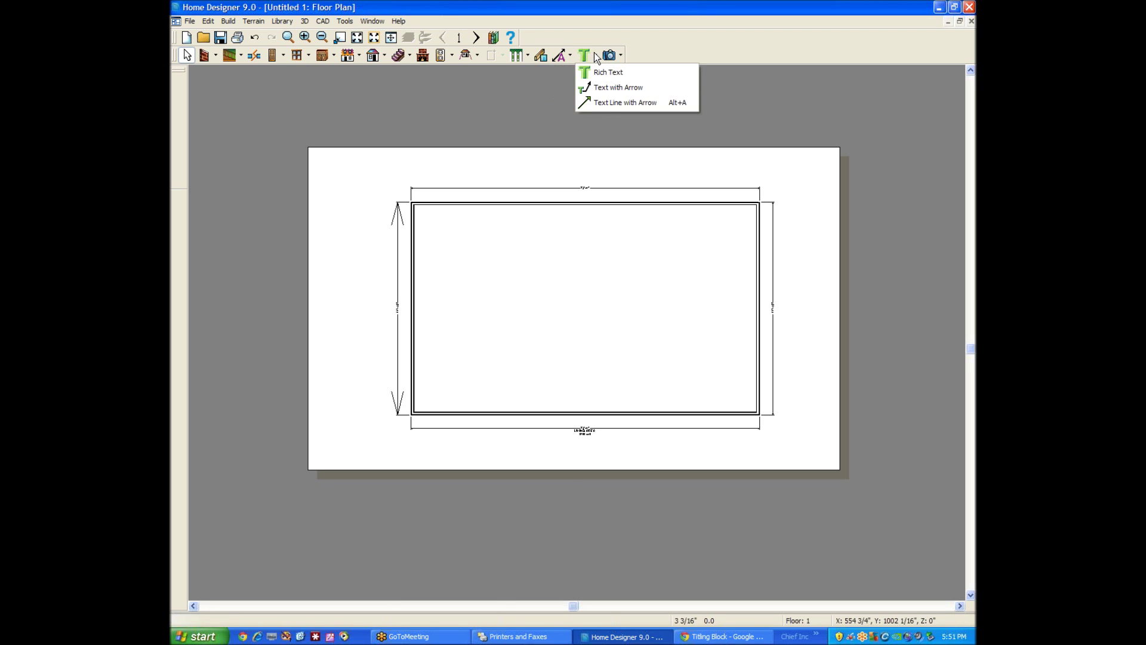
click(618, 103)
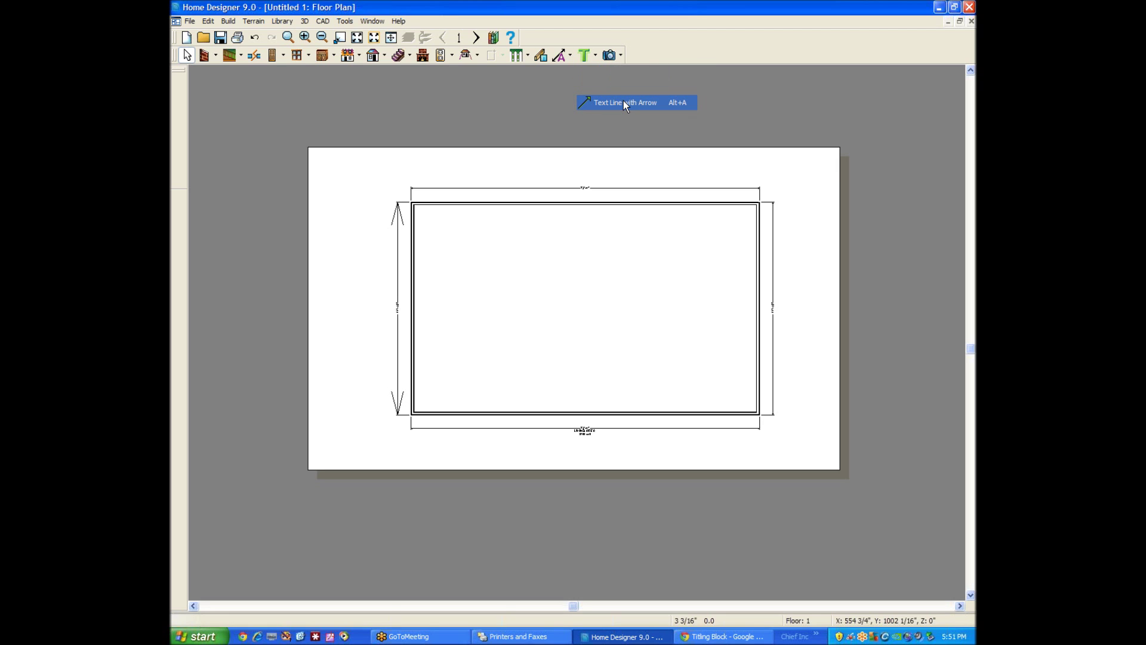
click(624, 102)
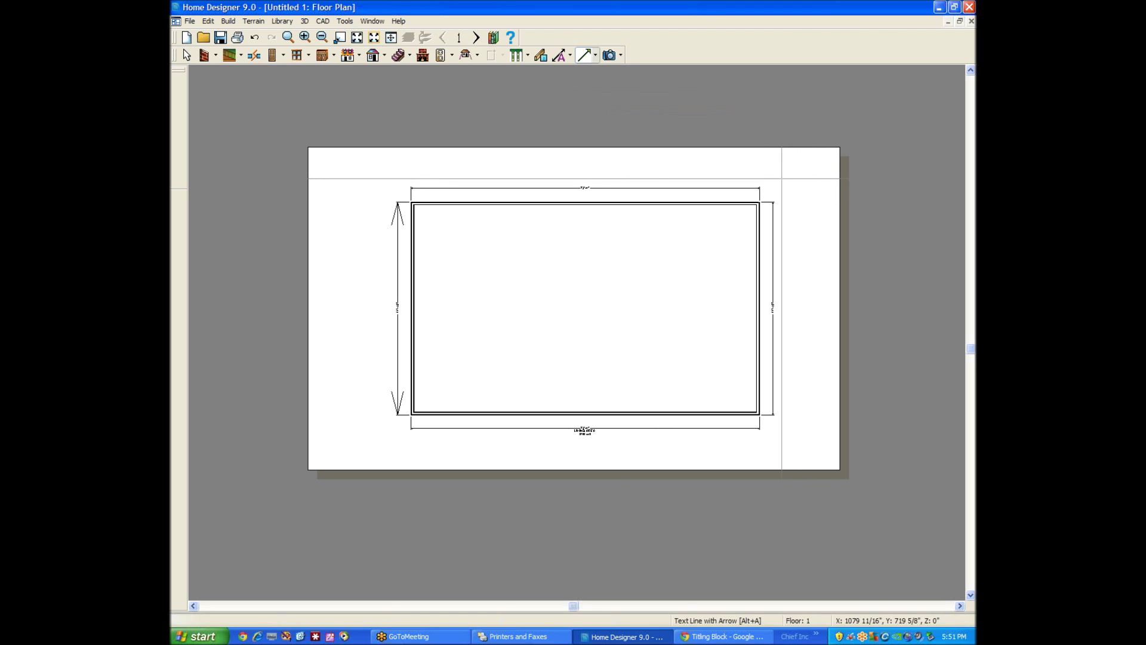
drag(782, 179, 819, 460)
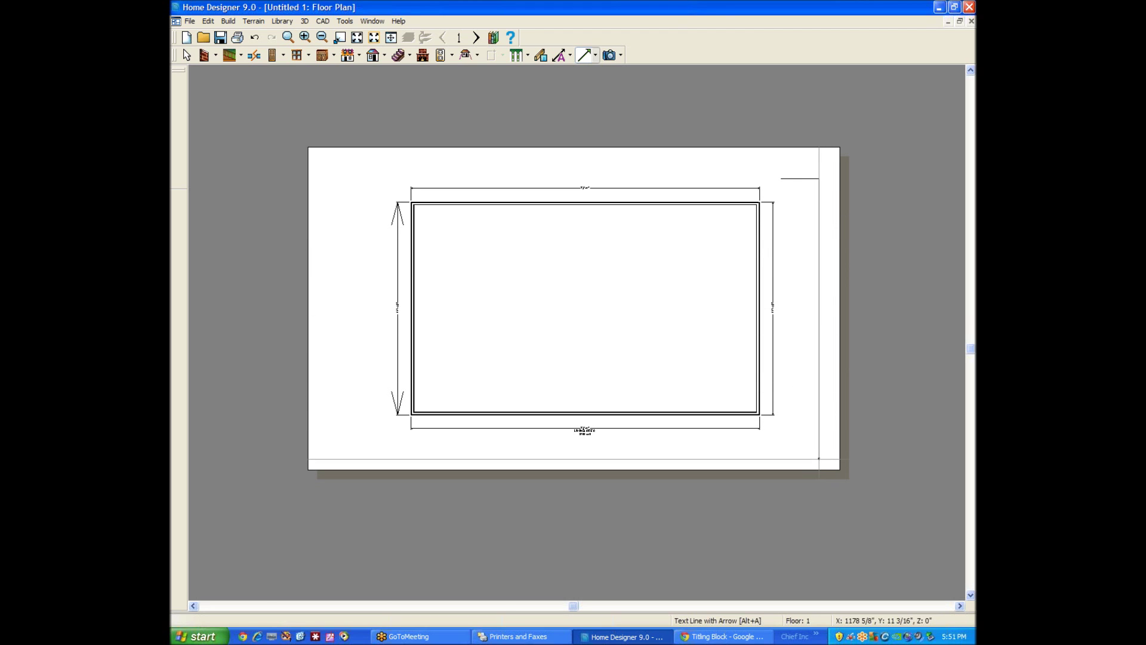
mouse_move(818, 459)
mouse_down()
mouse_move(783, 459)
mouse_move(781, 178)
mouse_up()
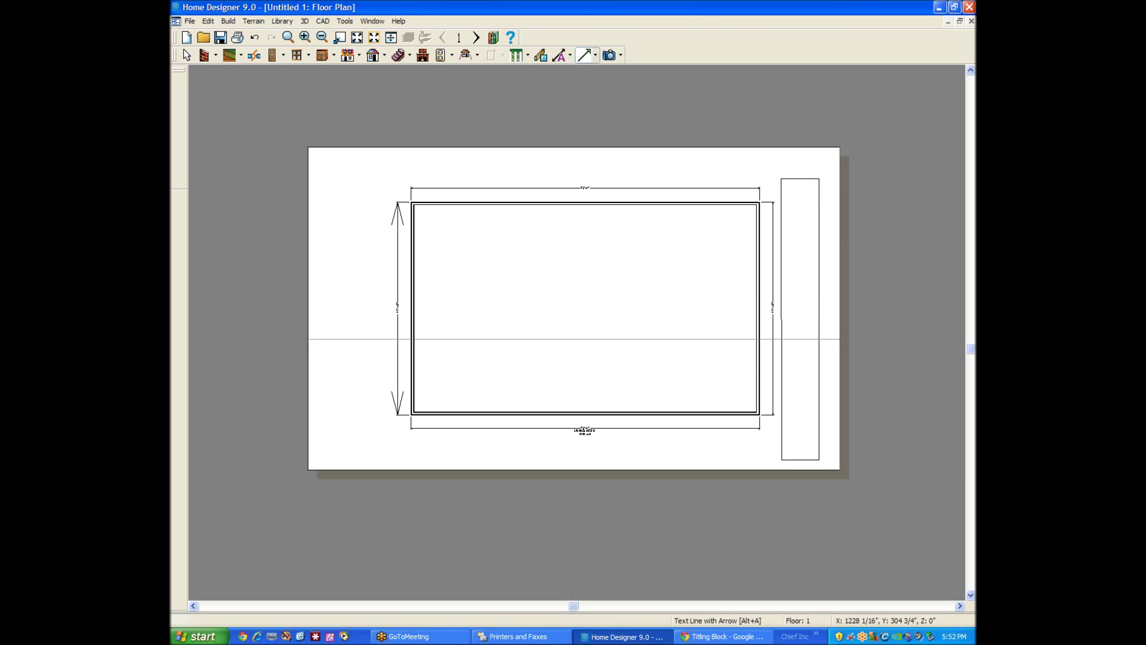
key(space)
Step: Move the title-block rectangle right and slightly up
click(821, 317)
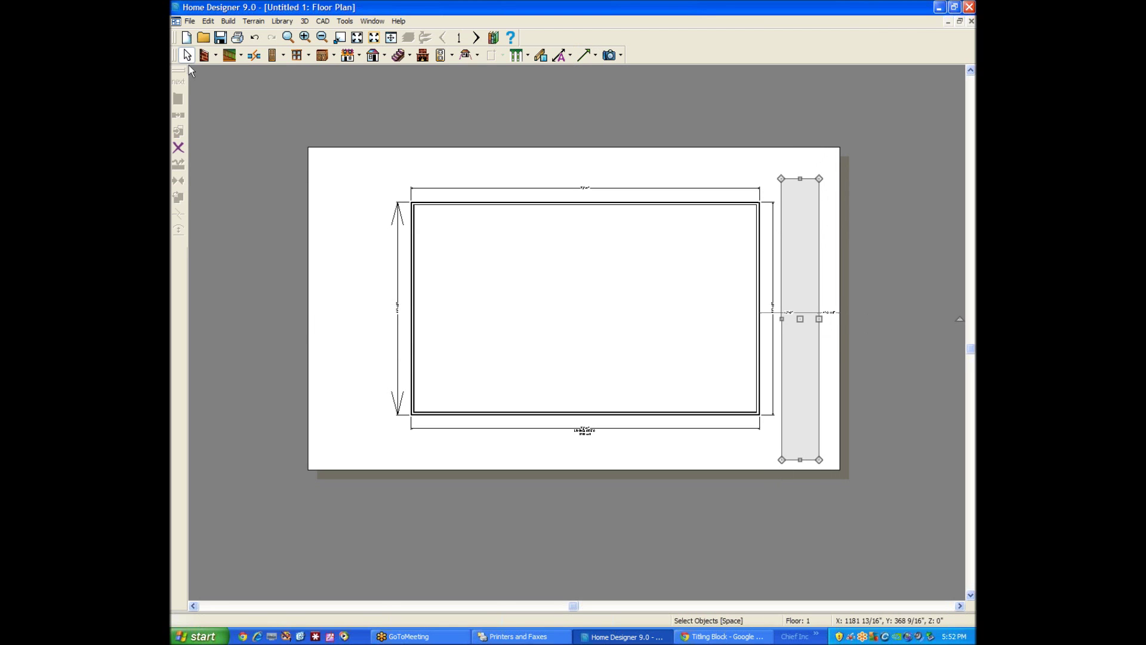
drag(807, 322, 812, 311)
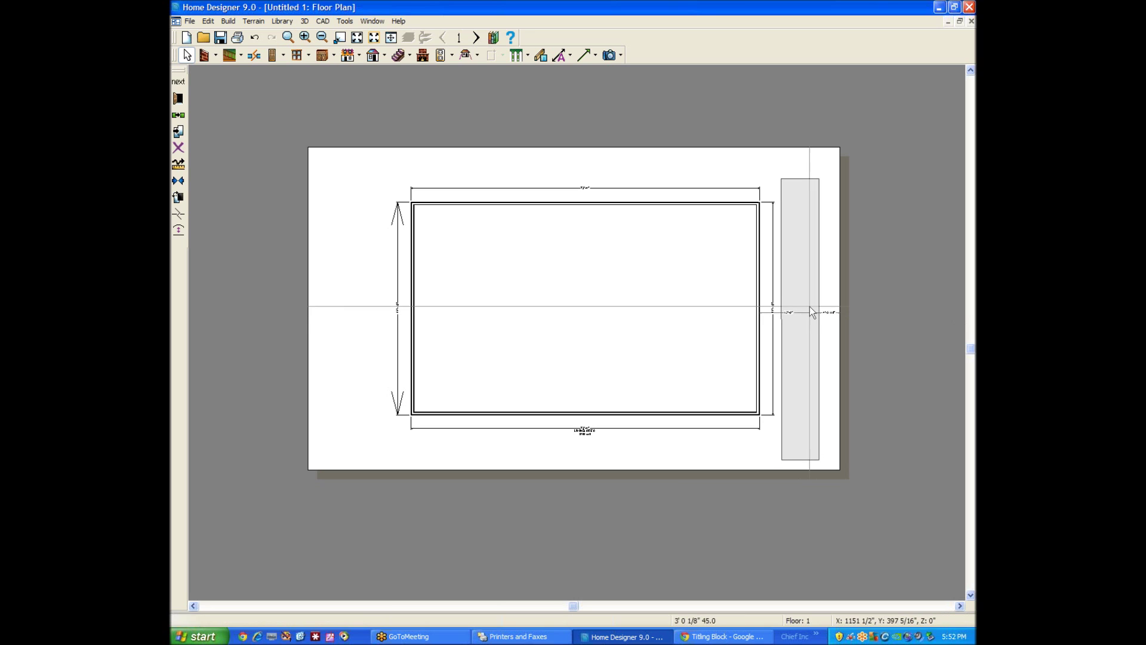
click(801, 317)
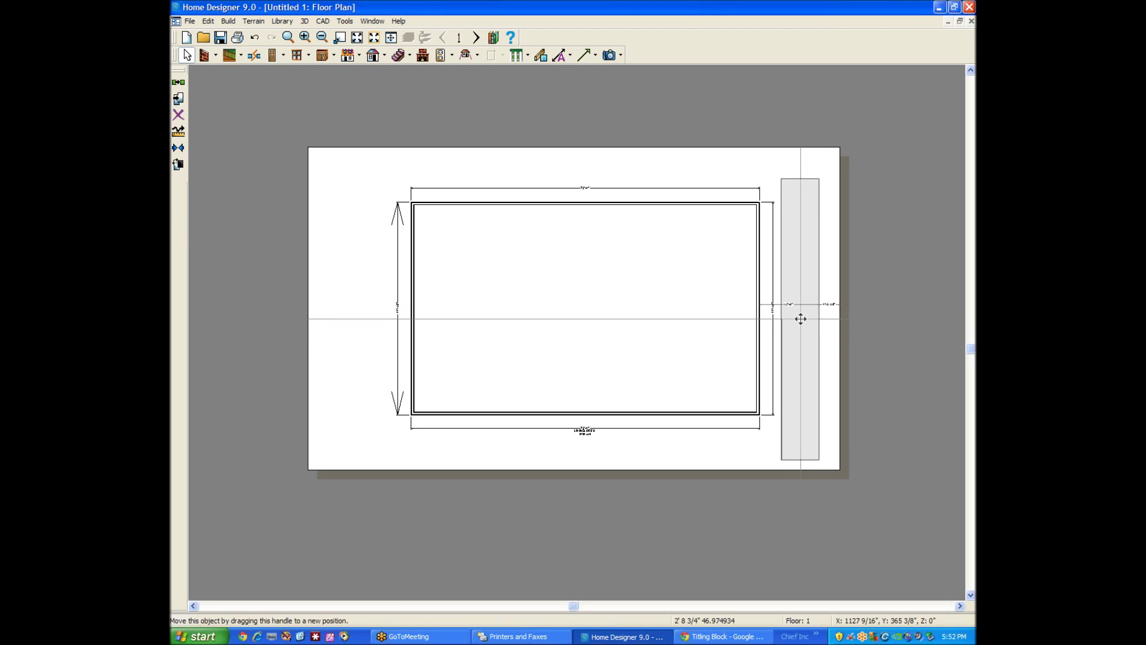
drag(801, 317, 809, 308)
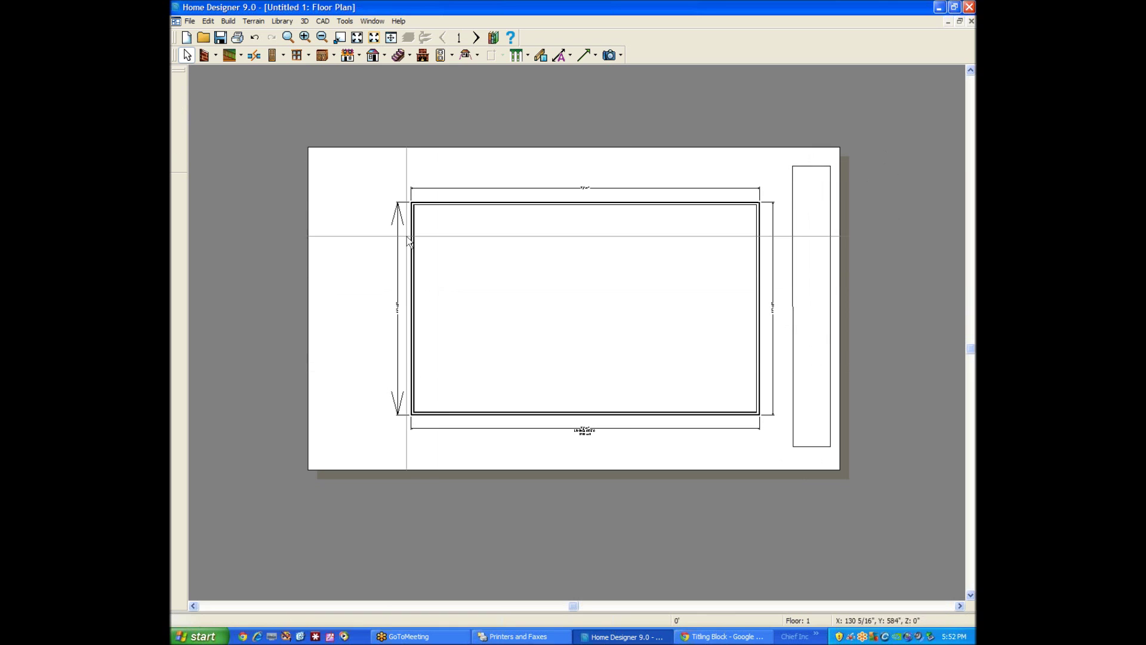
Step: Zoom into the sheet's upper-right area and pick the line-with-arrow drawing tool
click(288, 37)
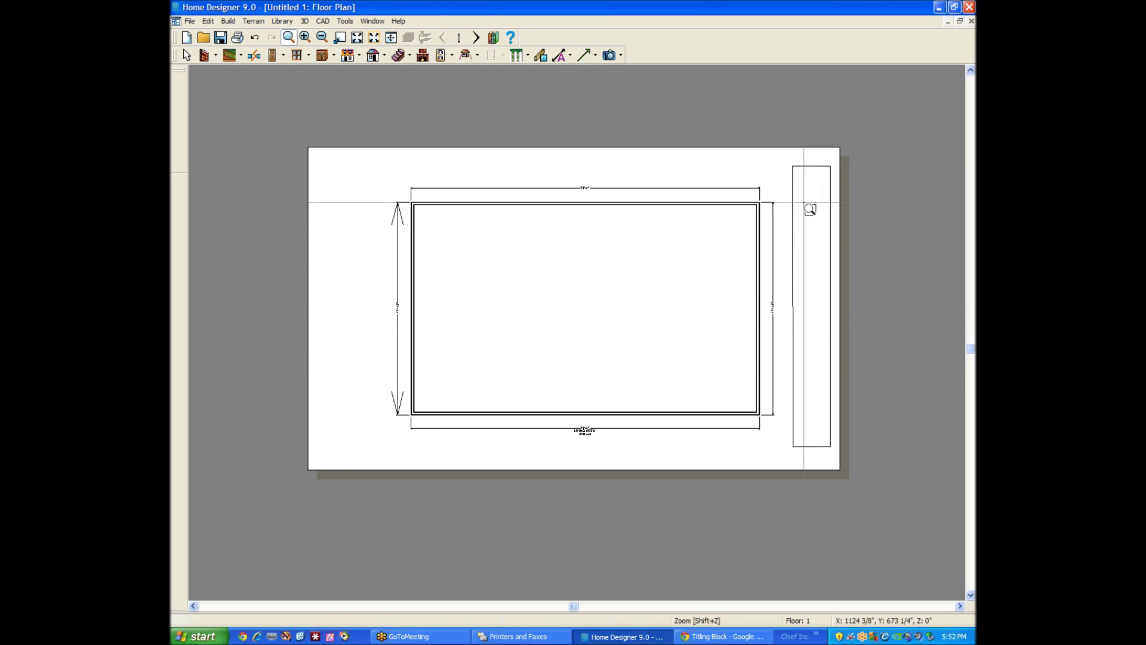
drag(792, 157, 896, 355)
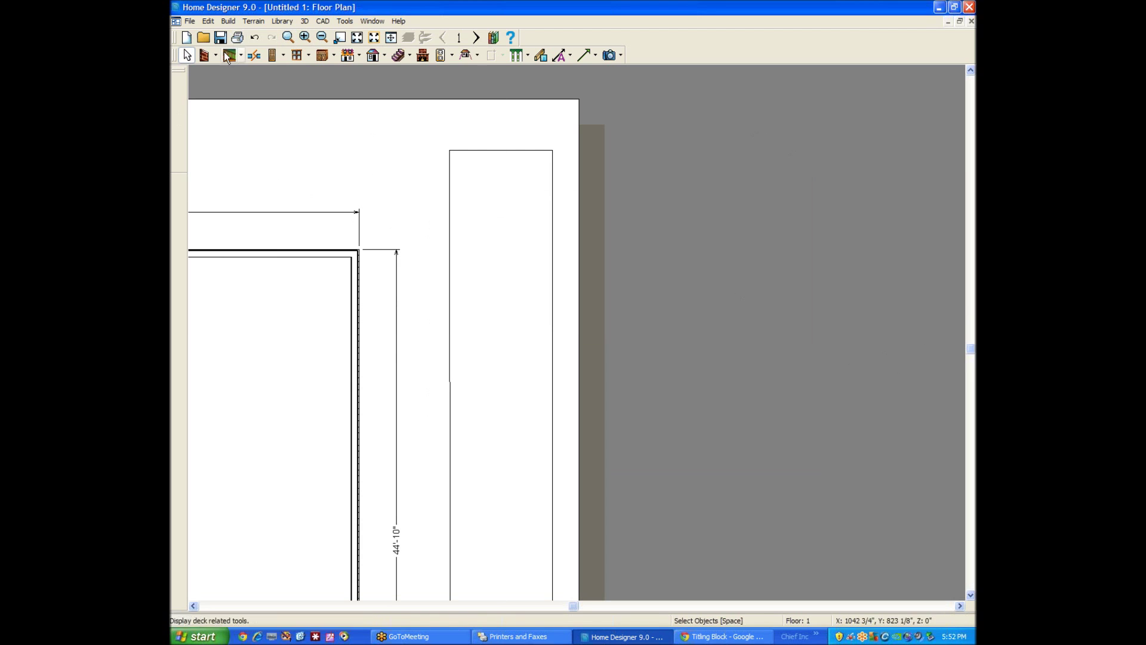
click(595, 55)
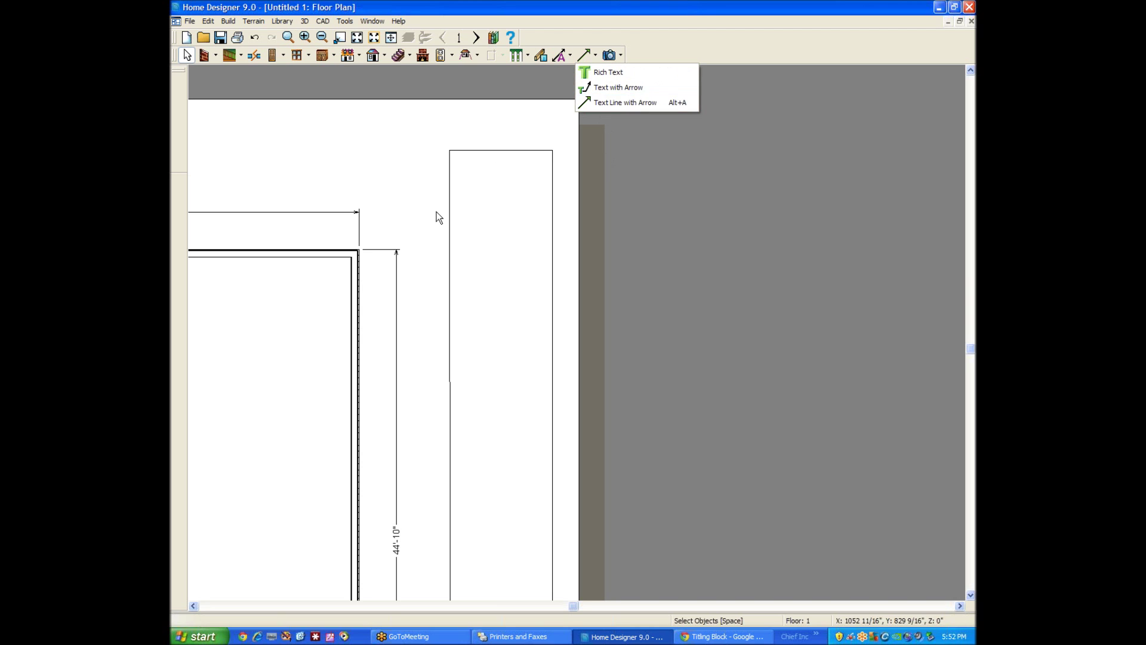
click(603, 193)
Step: Draw a horizontal arrow line across the upper title block and review its arrowhead settings
click(580, 58)
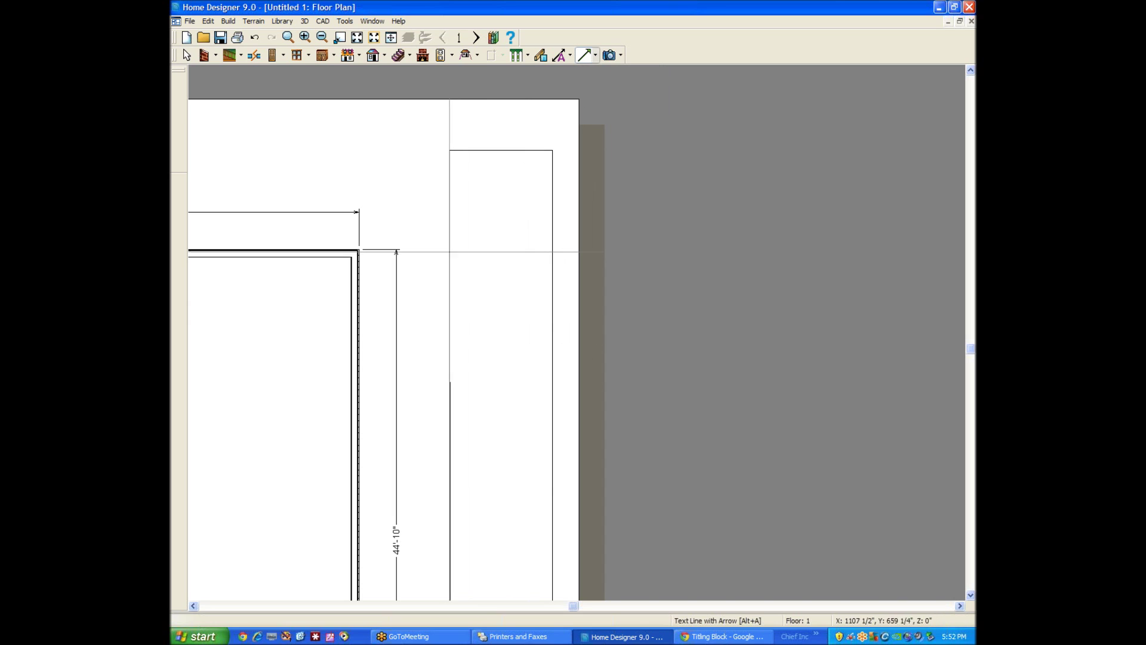
drag(450, 252, 553, 252)
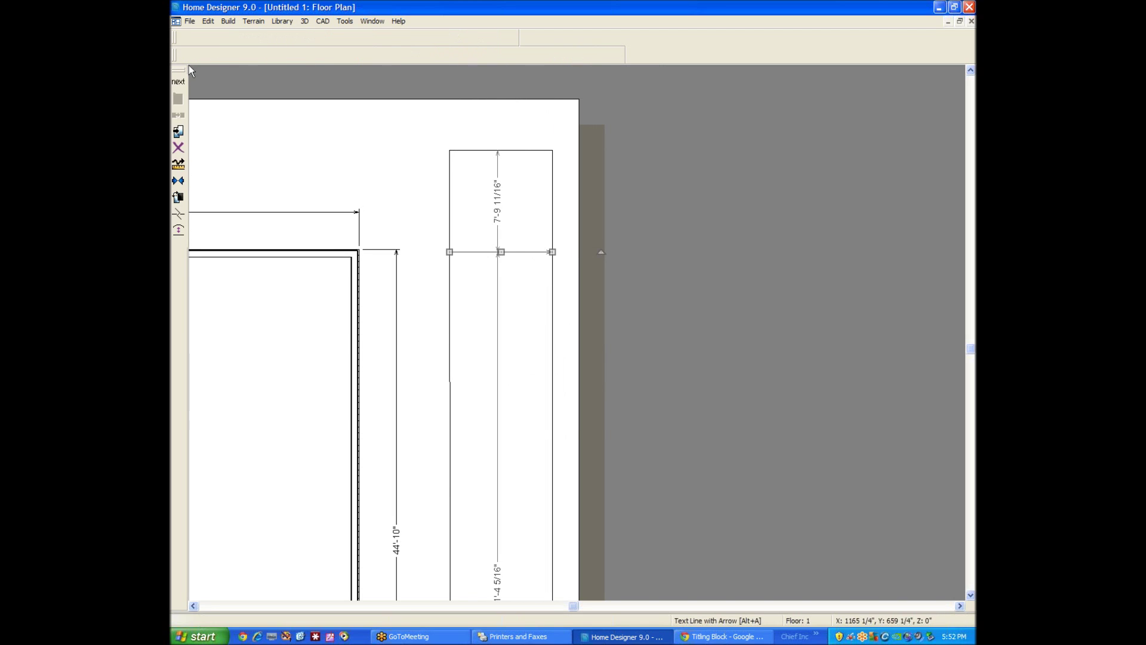
right_click(511, 252)
click(533, 292)
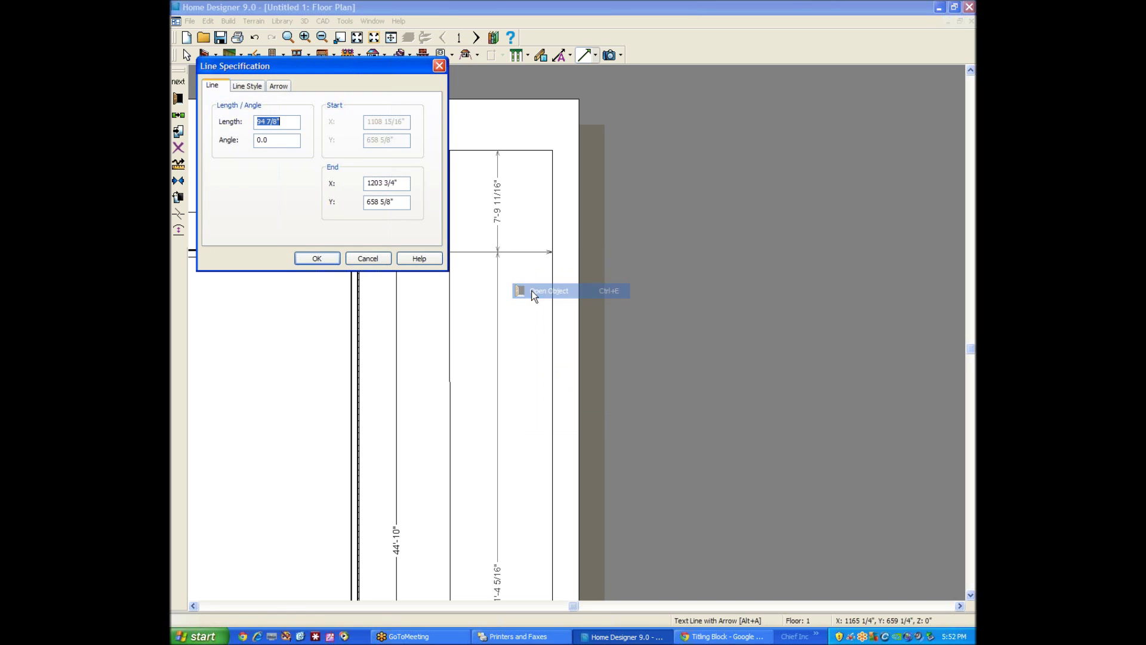
click(281, 88)
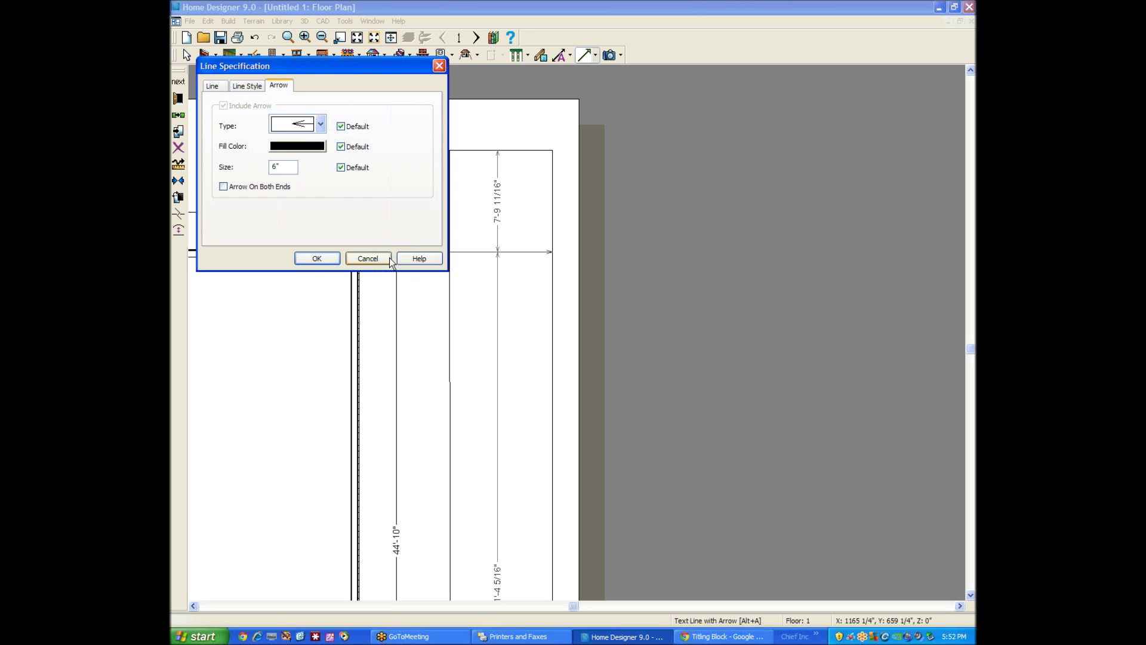
click(321, 125)
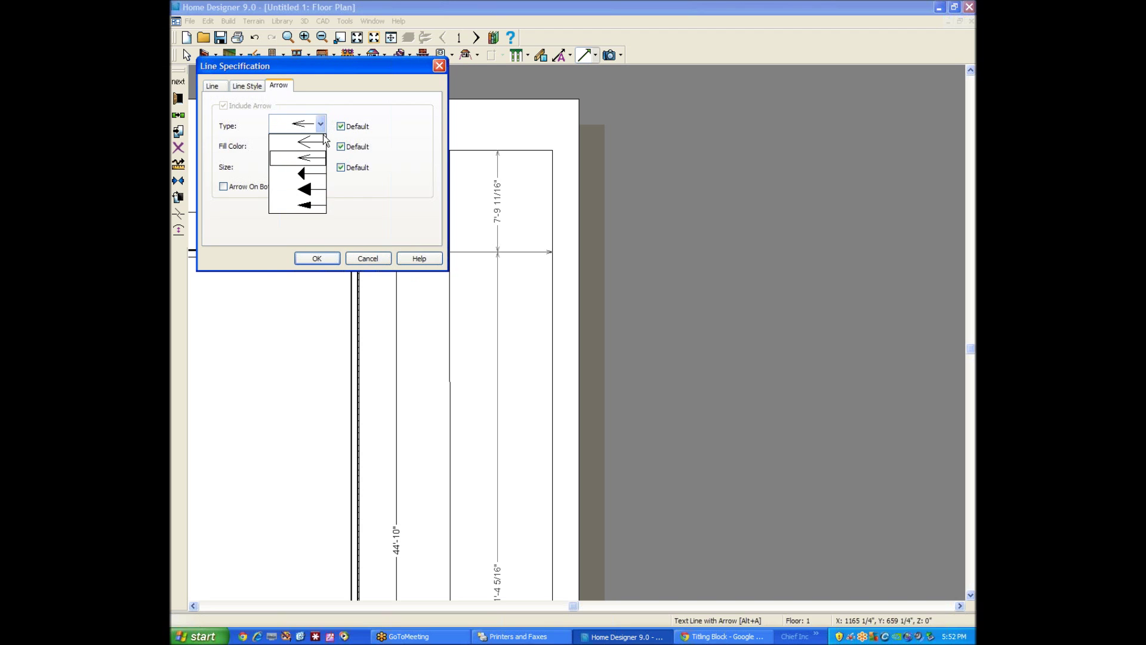
click(339, 199)
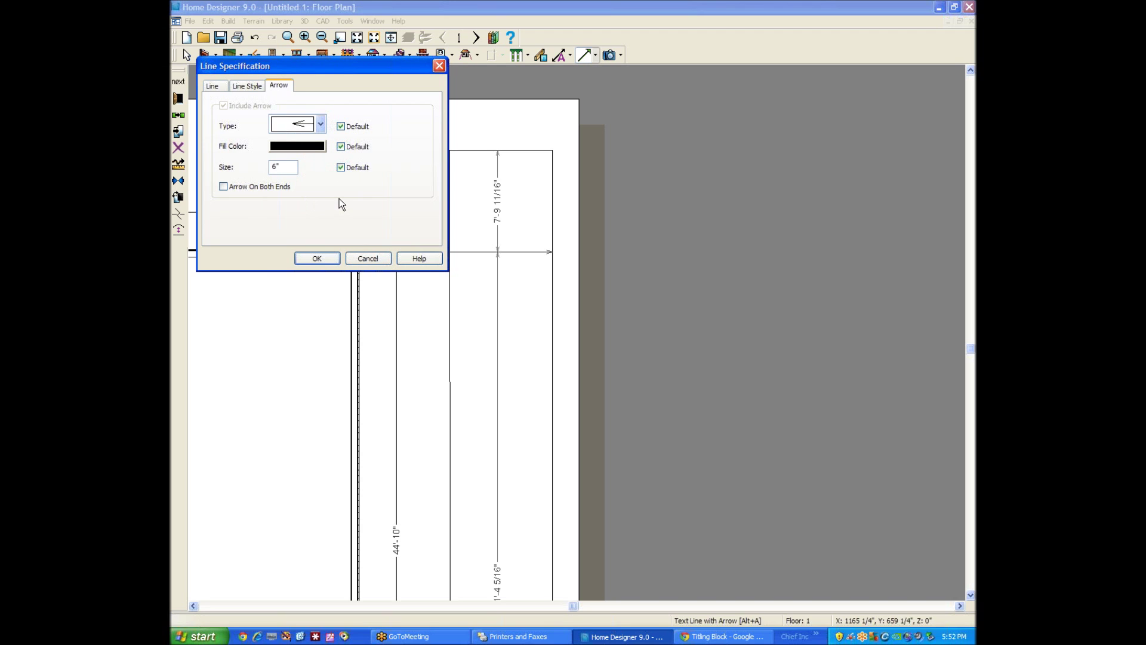
click(345, 128)
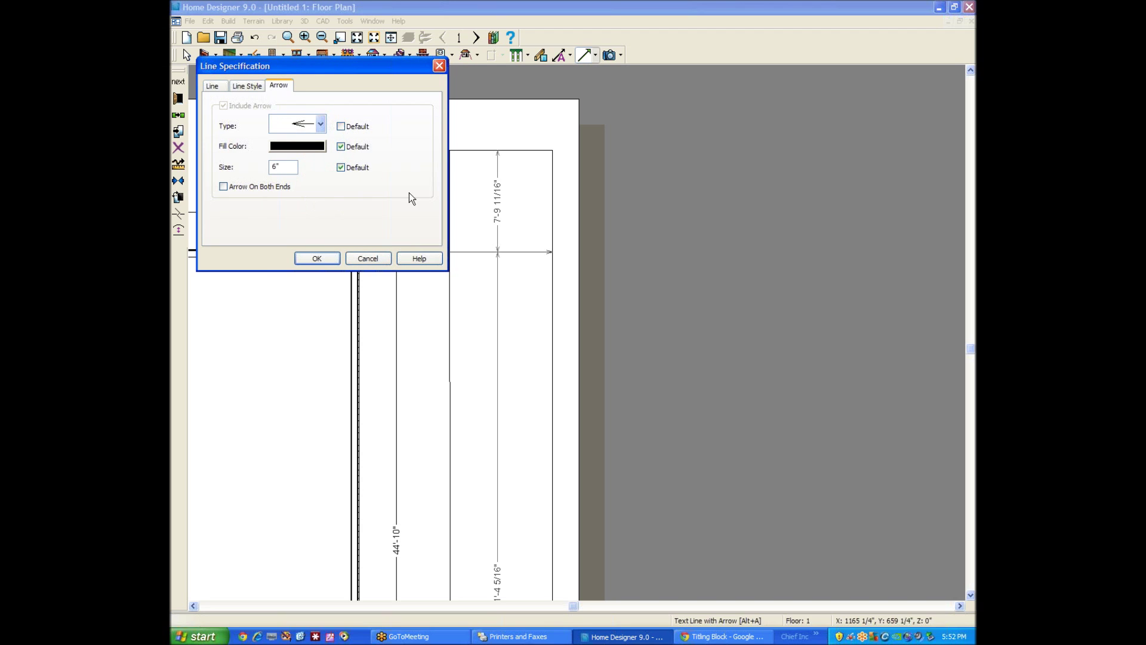
click(309, 260)
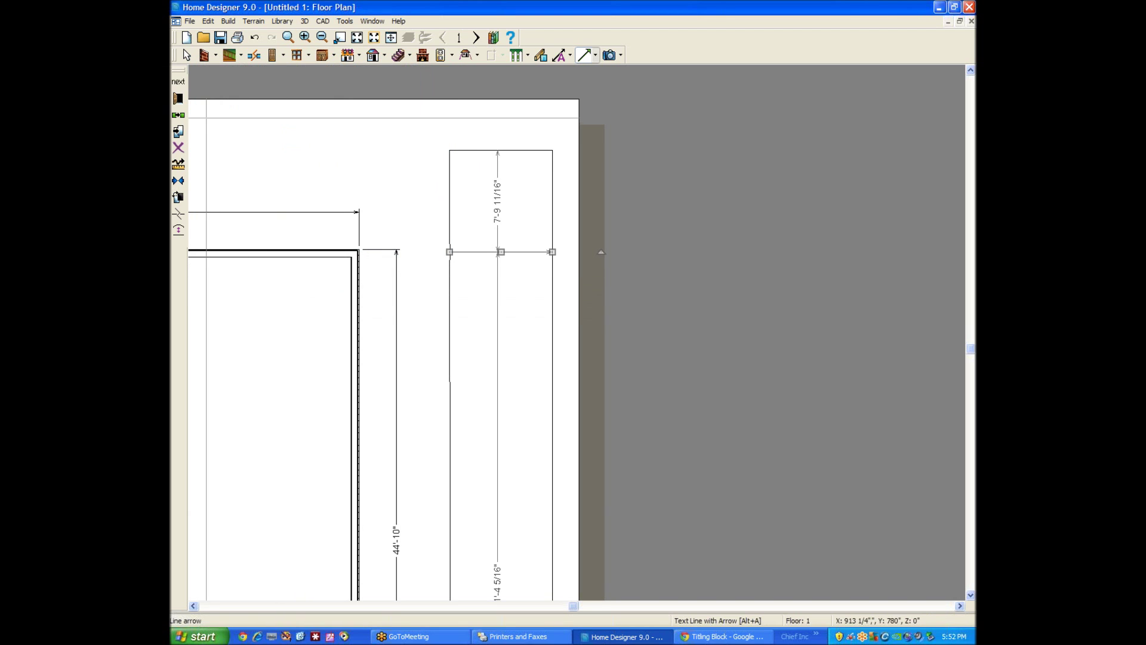
Step: Turn on Arrow On Both Ends for the new line
click(178, 98)
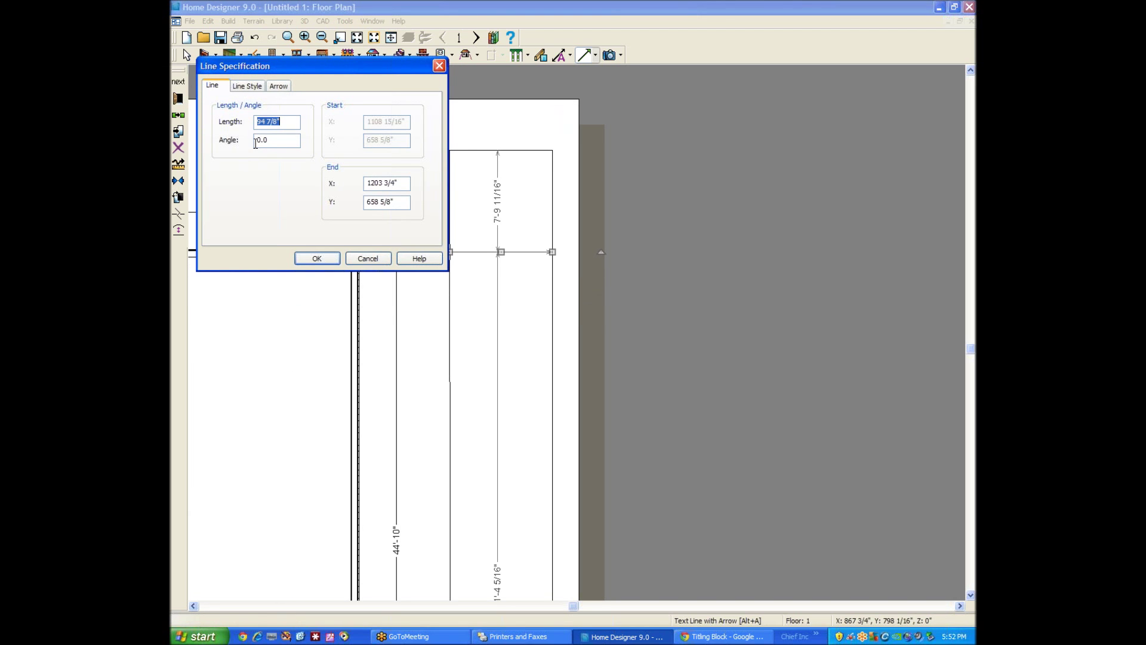
click(254, 88)
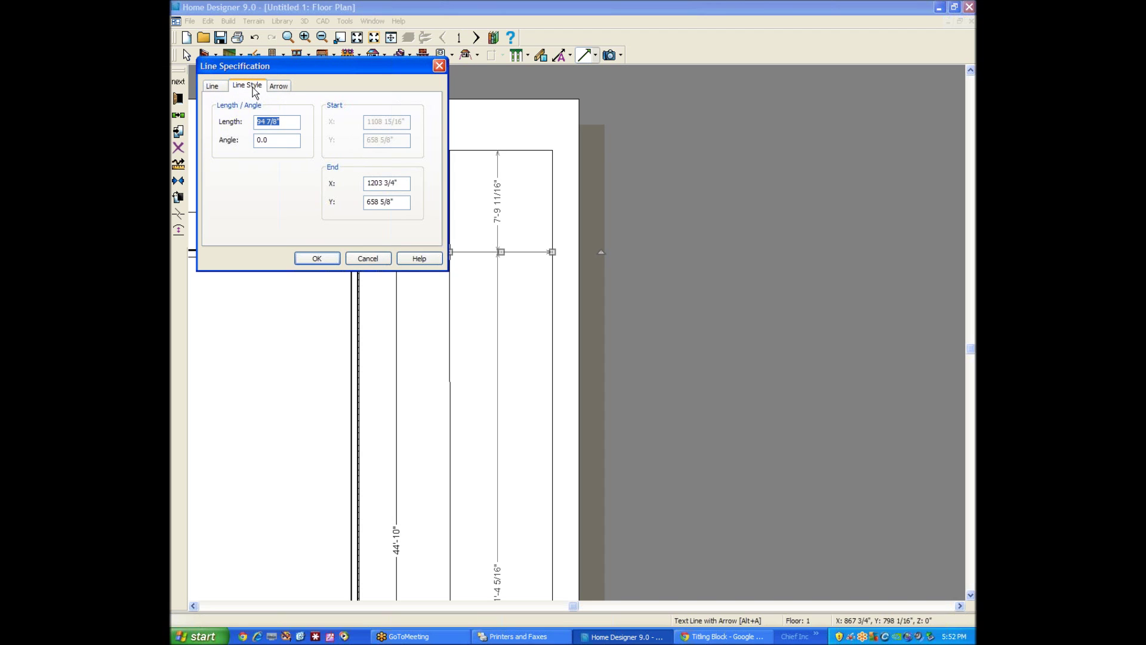
click(212, 86)
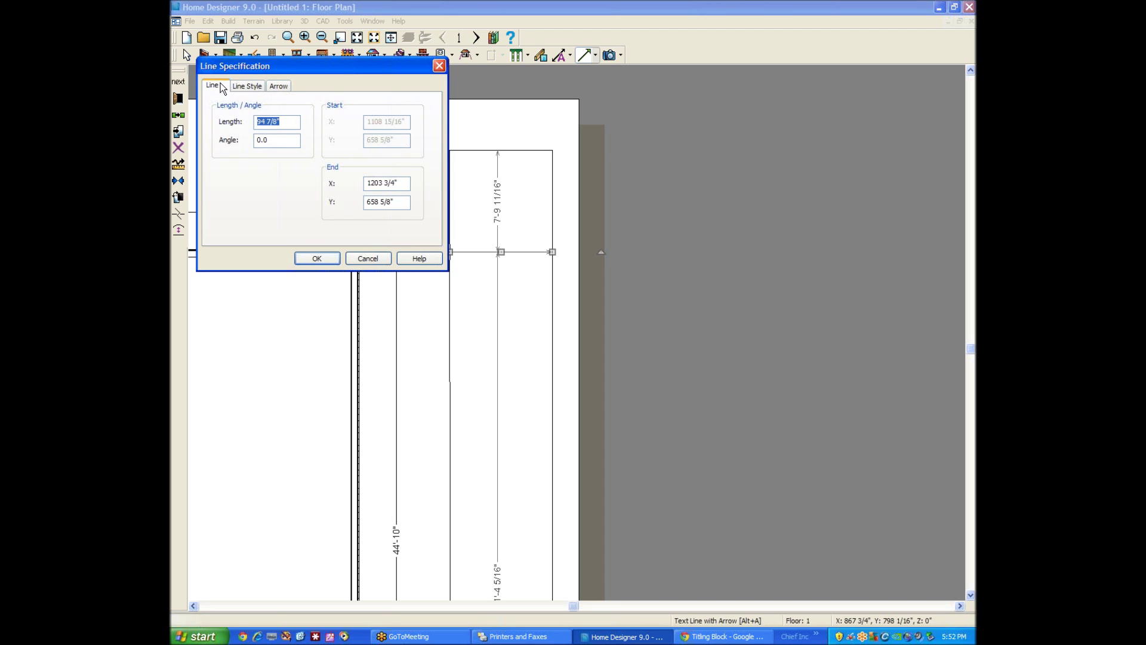
click(279, 87)
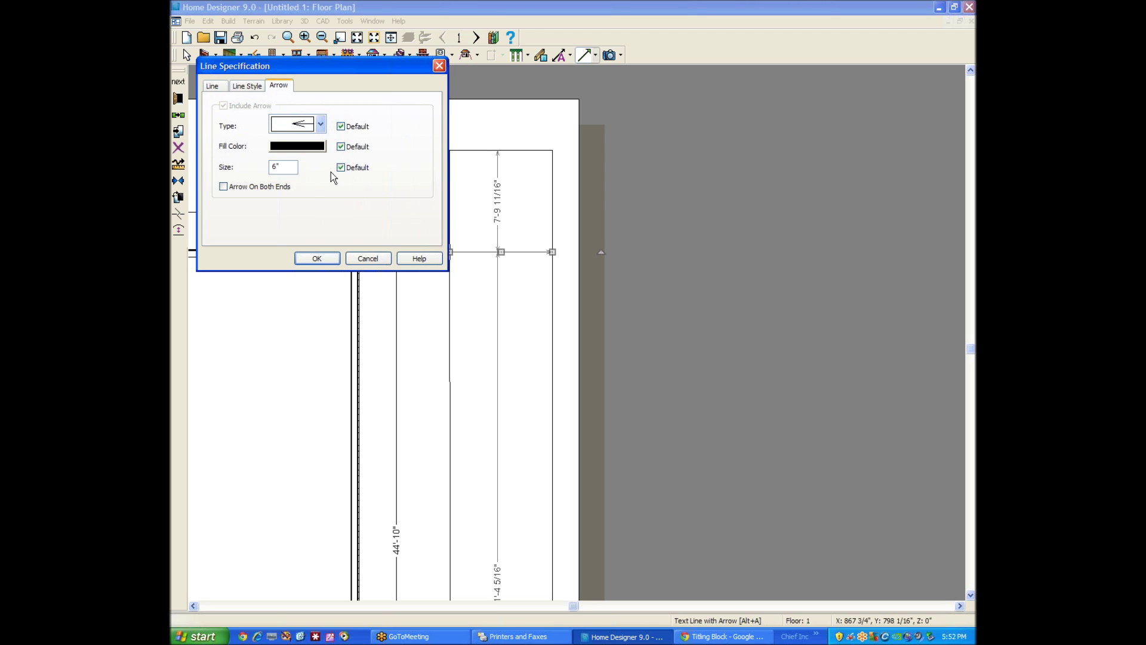
click(223, 186)
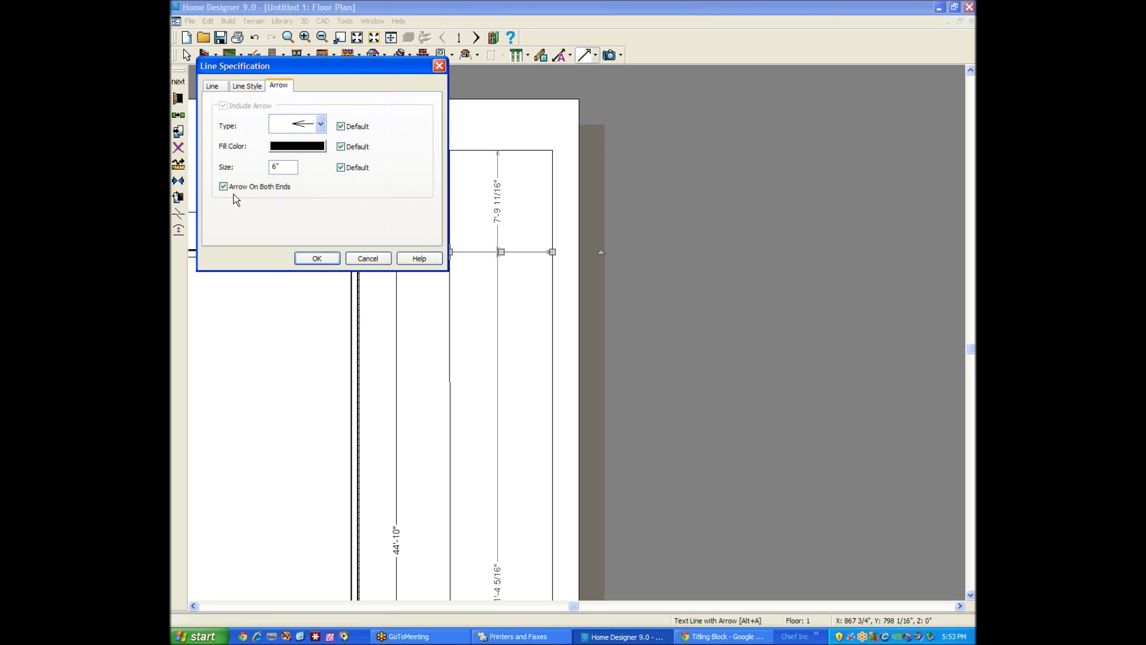
click(332, 256)
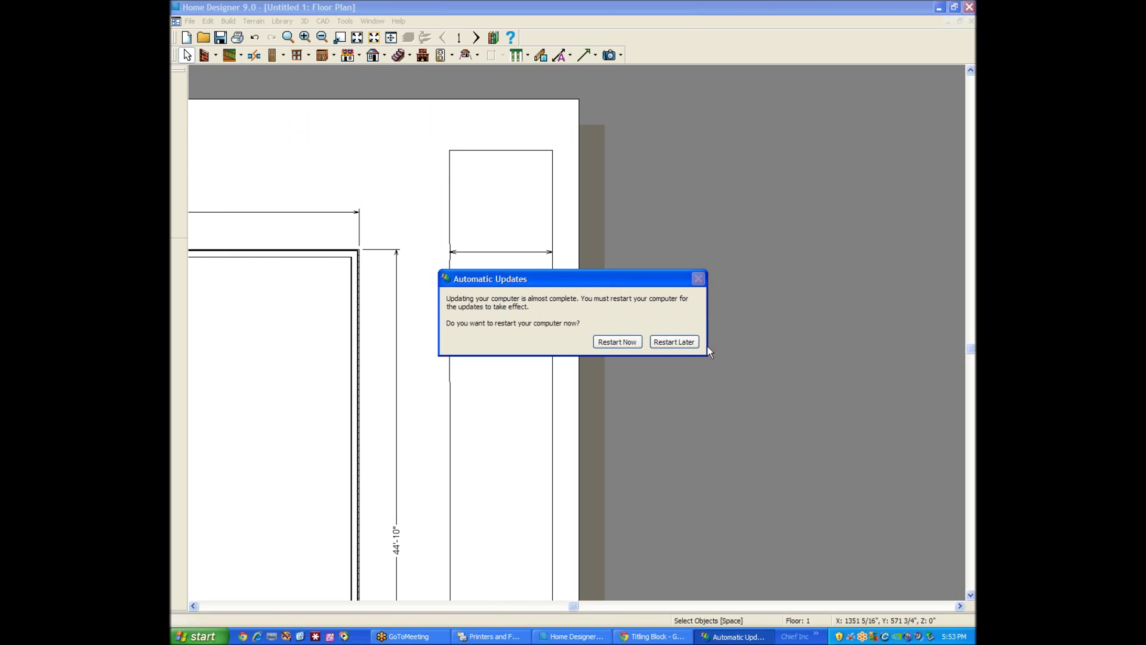
Step: Postpone the system restart prompt and select the title-block rectangle
click(674, 342)
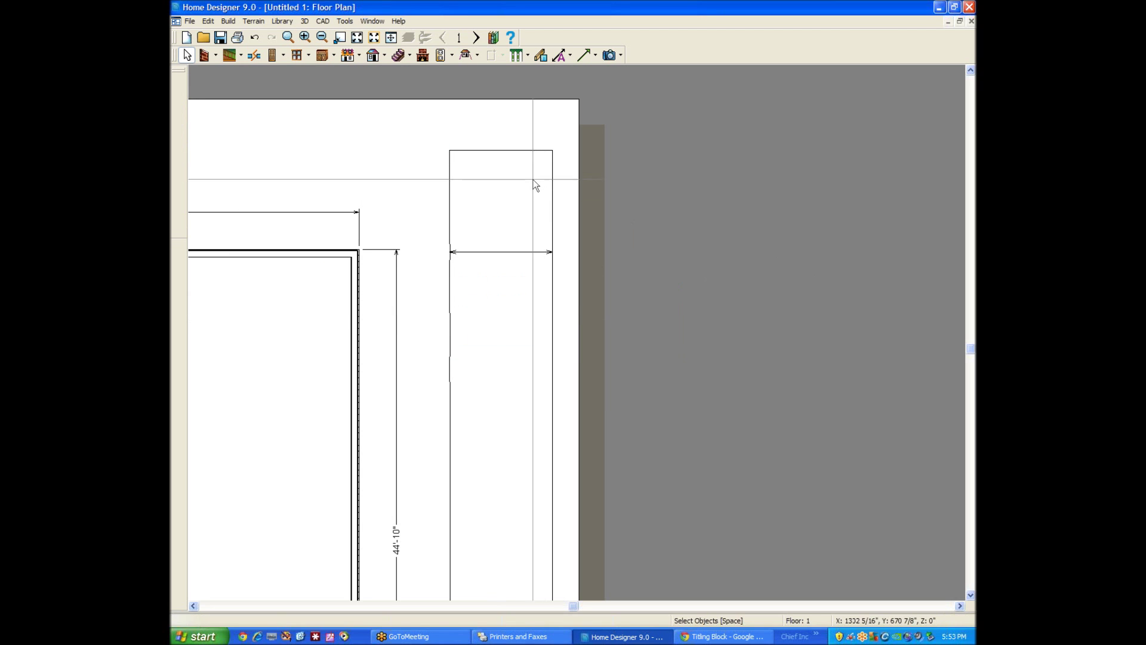
click(452, 356)
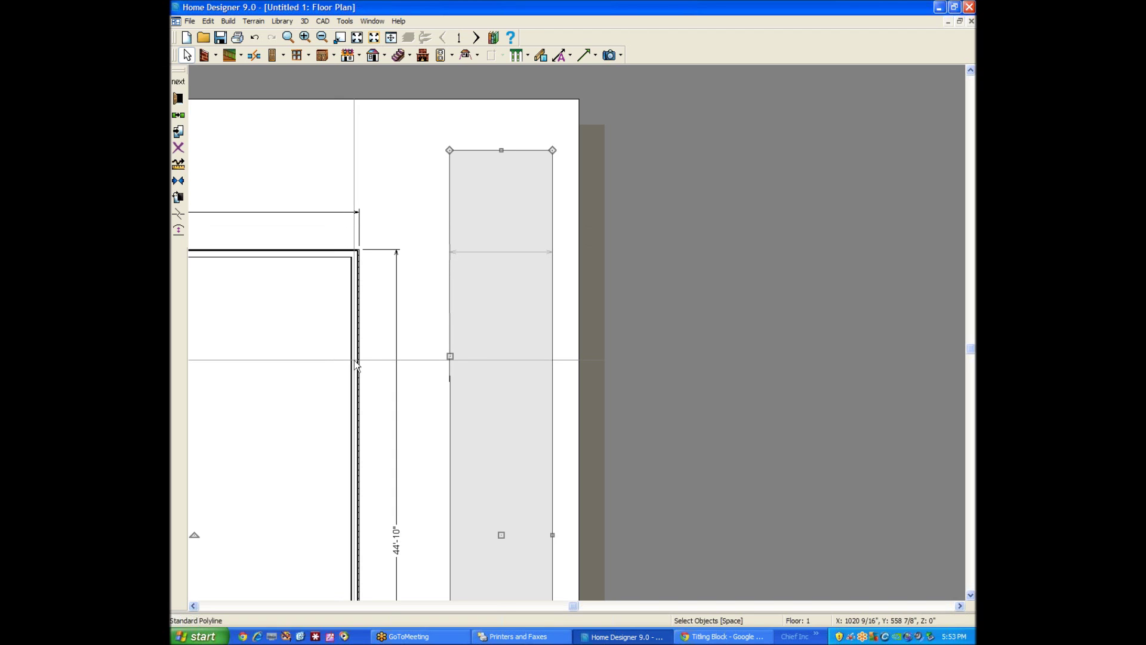
click(680, 364)
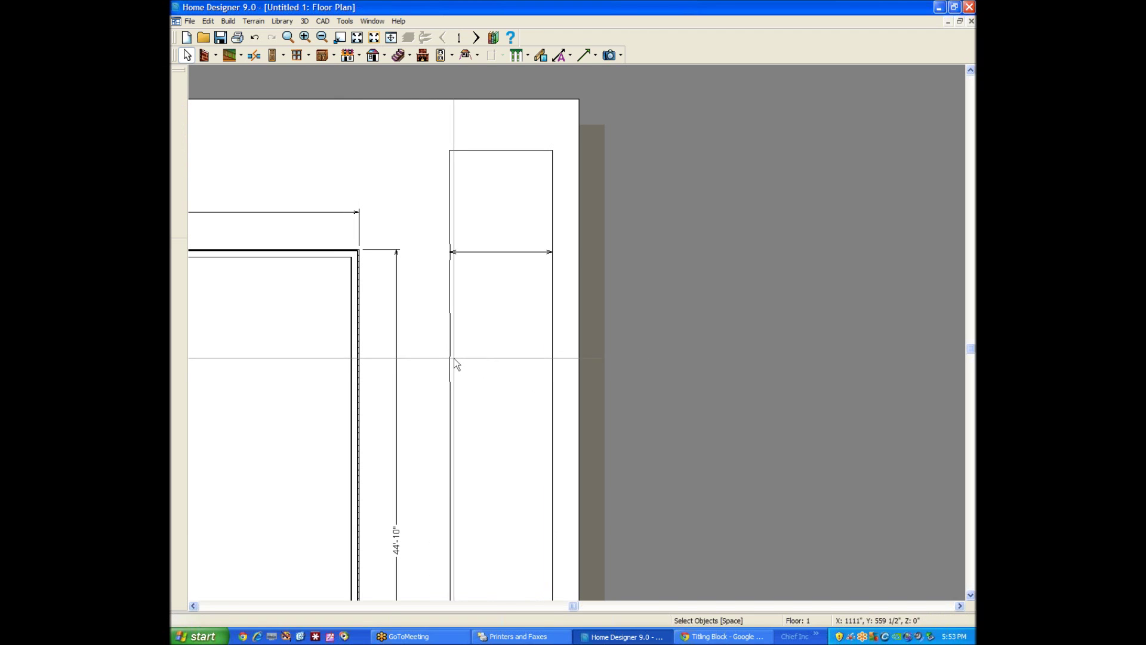
click(471, 358)
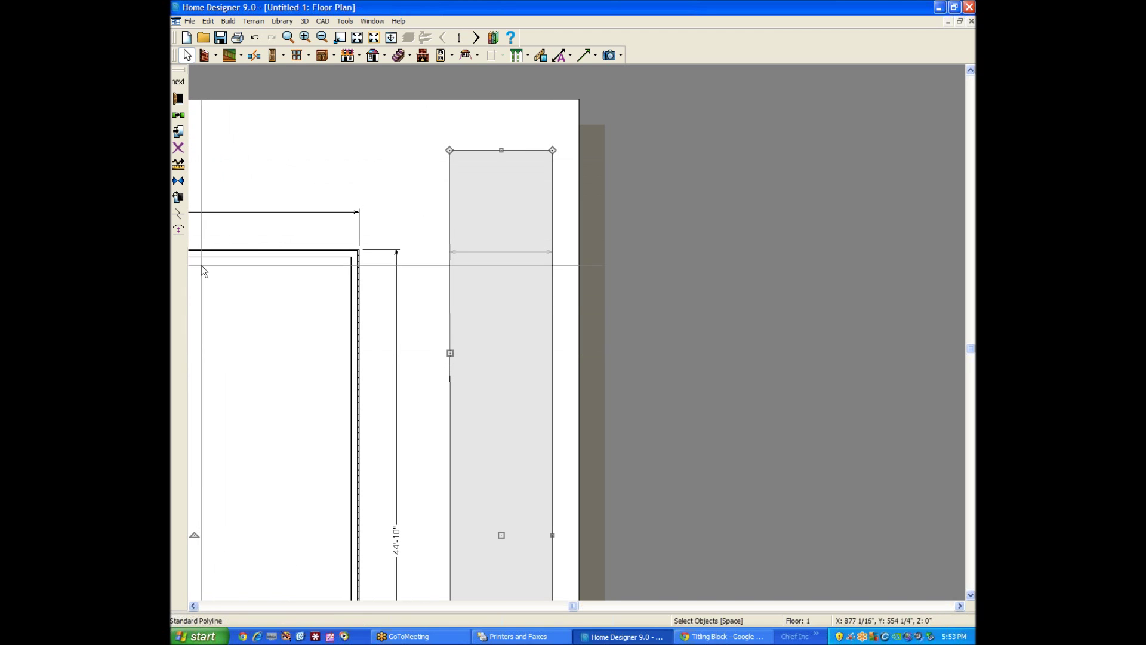
Step: Set the rectangle edge's angle to exactly 90.0° at 710" length
click(179, 98)
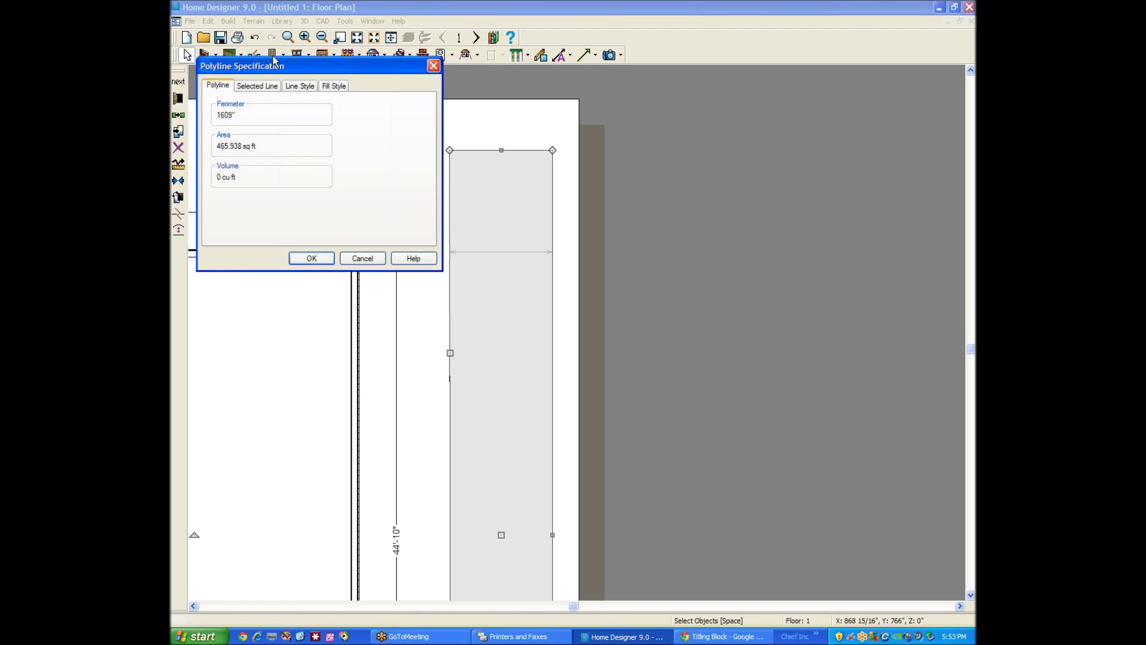
click(258, 86)
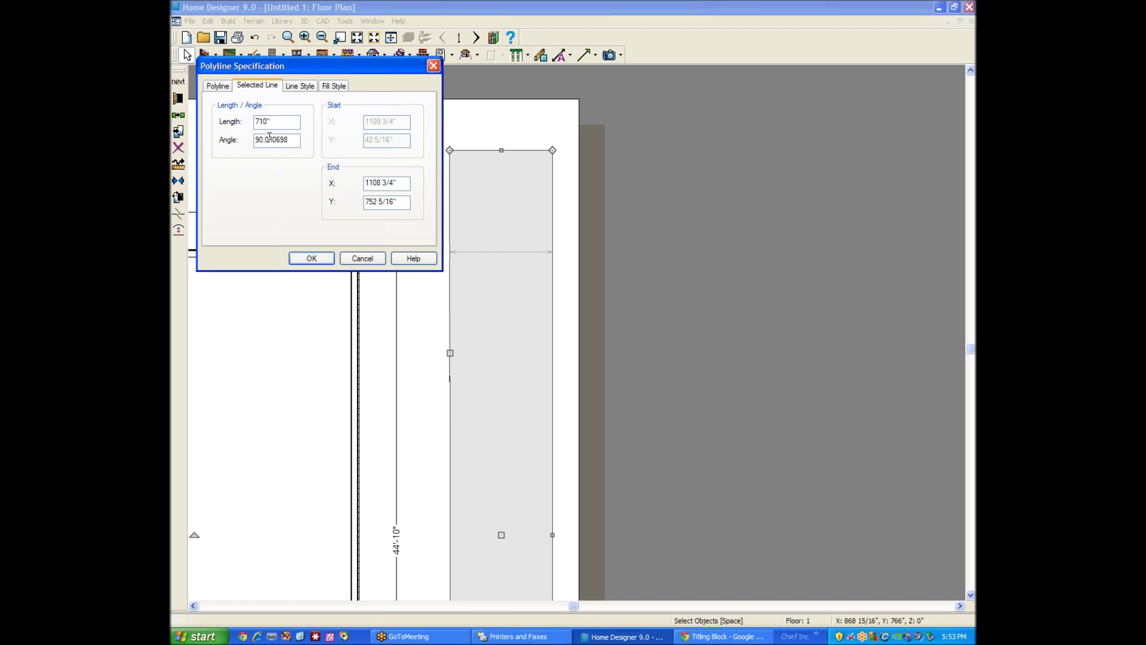
drag(263, 141, 289, 141)
key(Delete)
click(306, 261)
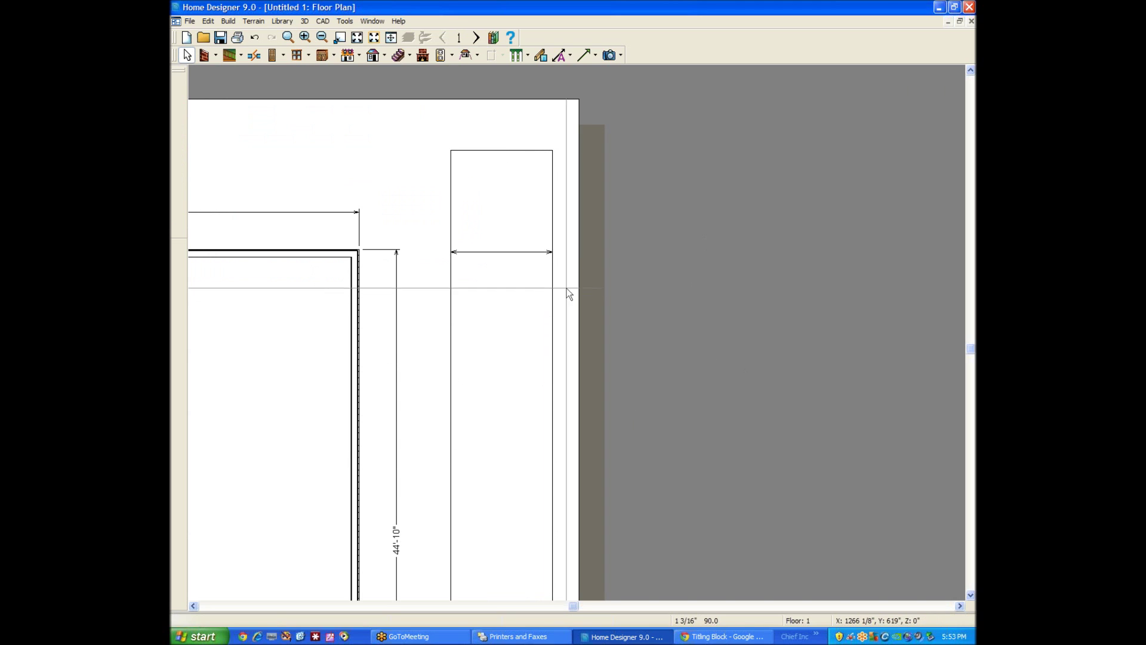
Step: Place a rich text label reading PAGE at the top of the title block
click(528, 253)
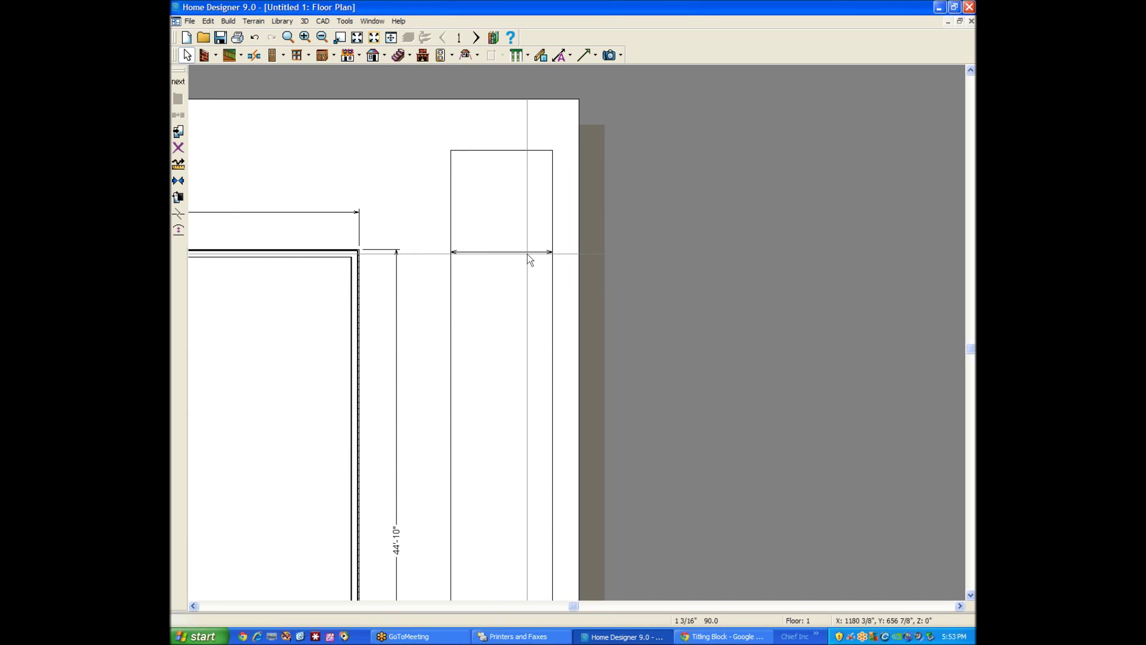
click(855, 250)
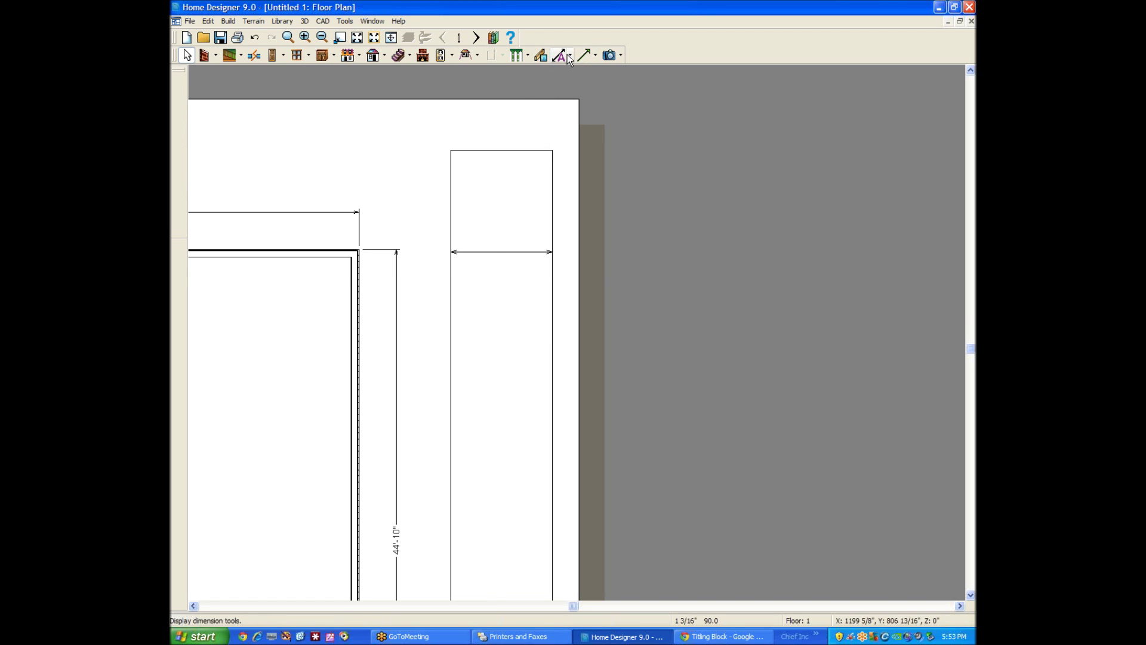
click(594, 56)
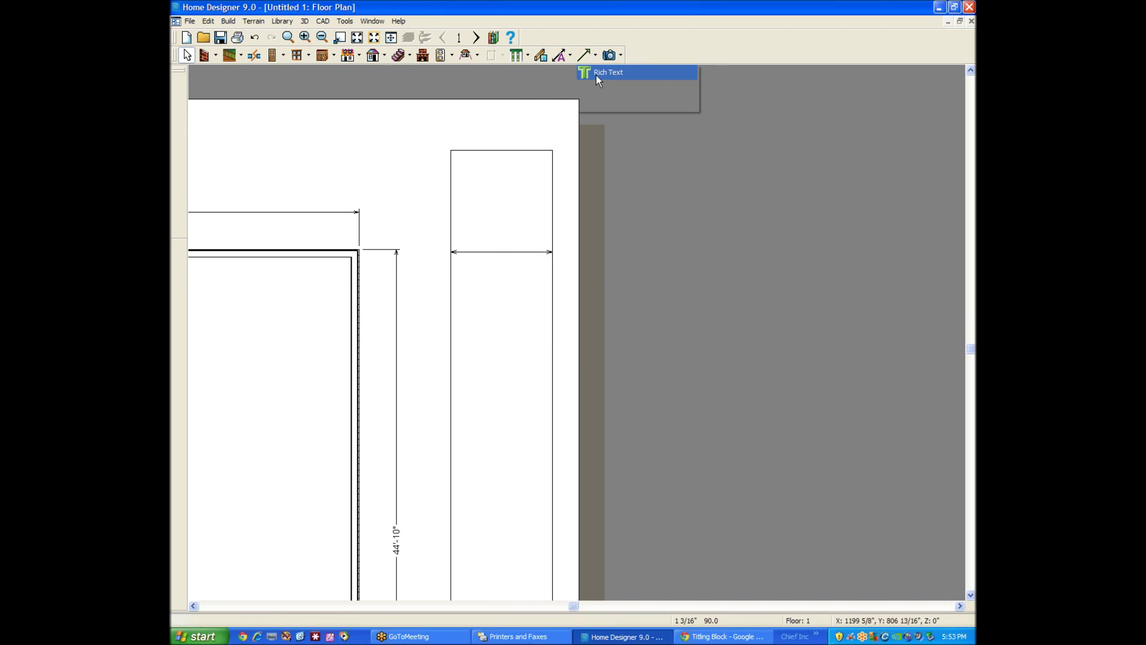
click(598, 73)
click(575, 225)
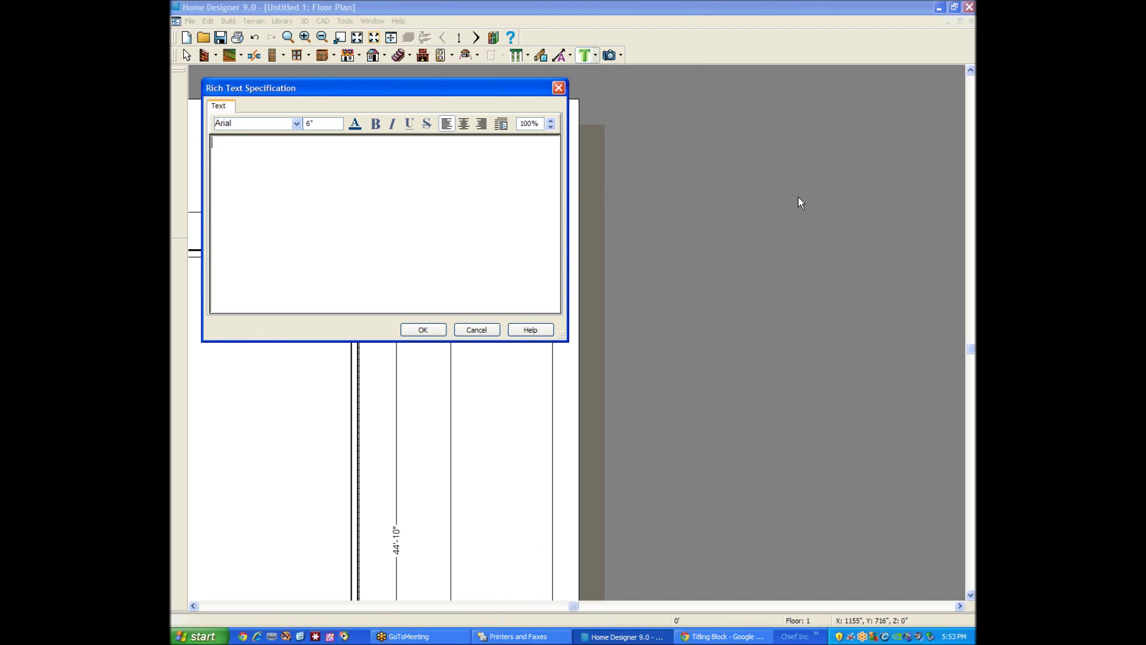
text(email)
key(BackSpace)
key(BackSpace)
key(BackSpace)
key(BackSpace)
key(BackSpace)
text(pag)
key(BackSpace)
key(BackSpace)
key(BackSpace)
text(PAGE)
click(422, 330)
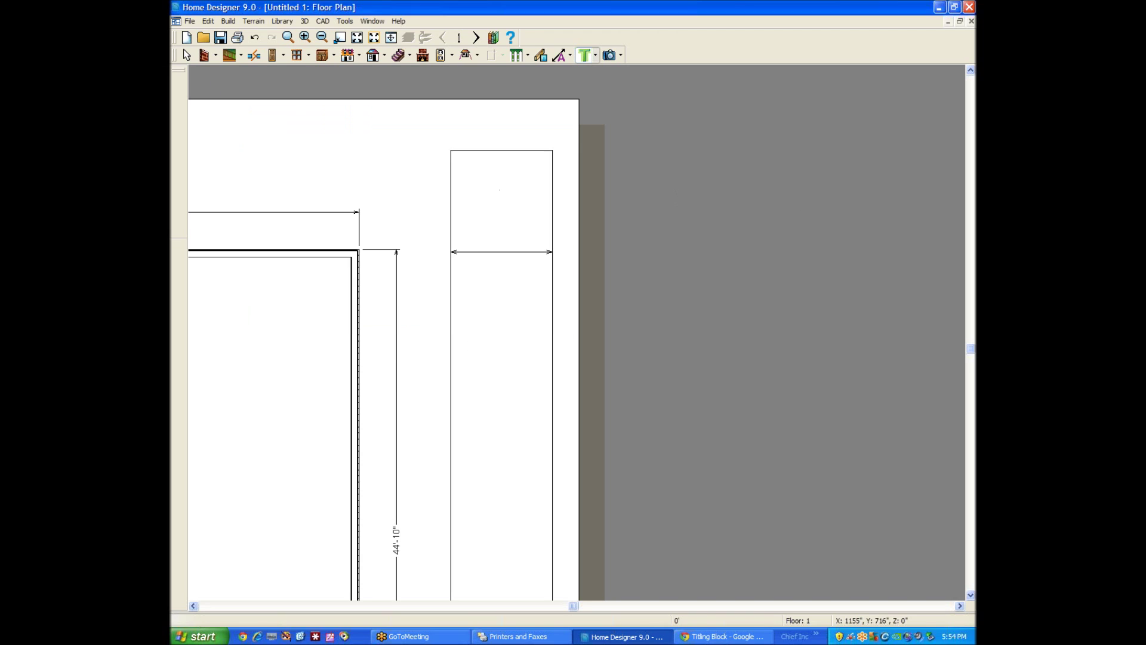
Step: Make the PAGE text bold and enlarge it to 12"
click(517, 200)
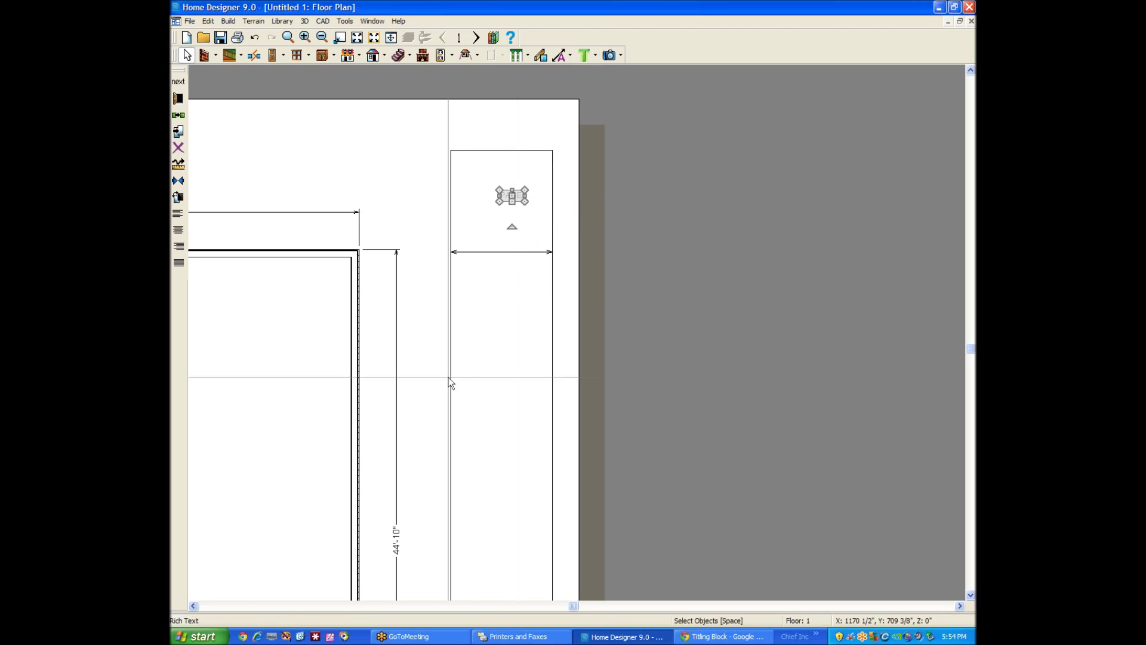
click(178, 99)
drag(243, 141, 177, 143)
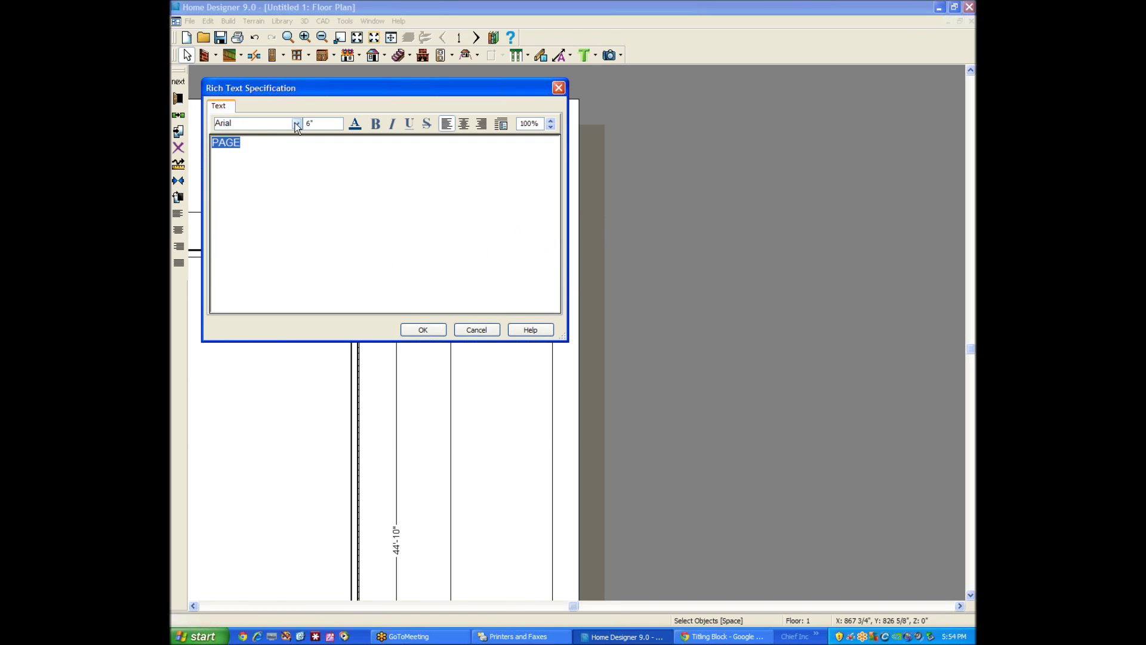
click(375, 124)
key(Up)
drag(399, 97, 560, 258)
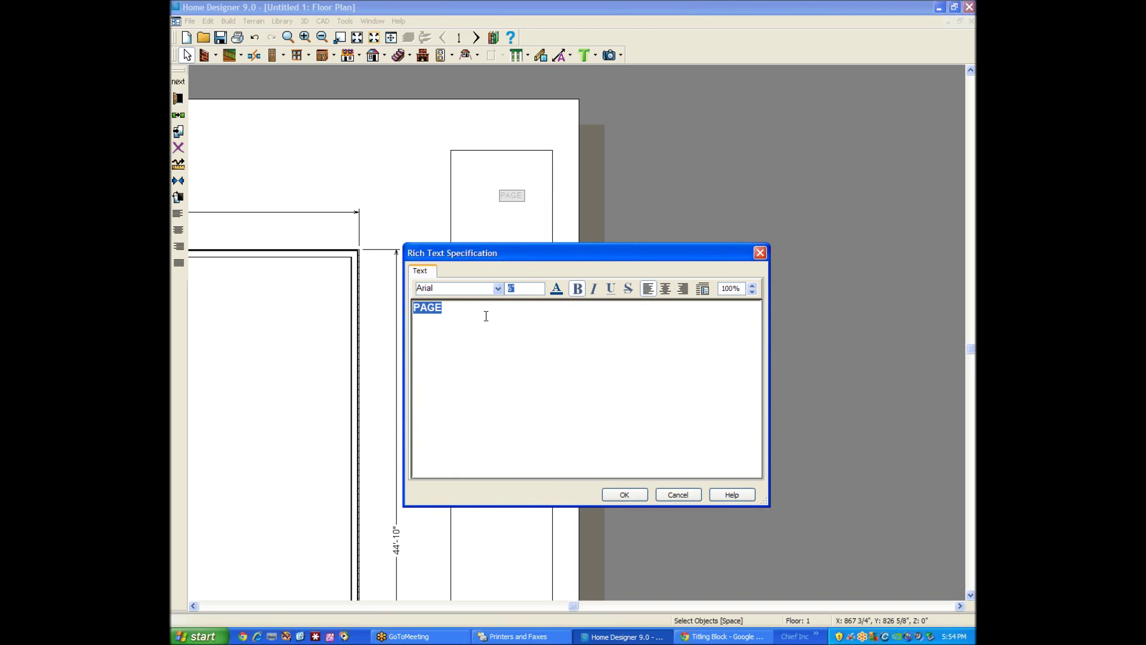
click(622, 498)
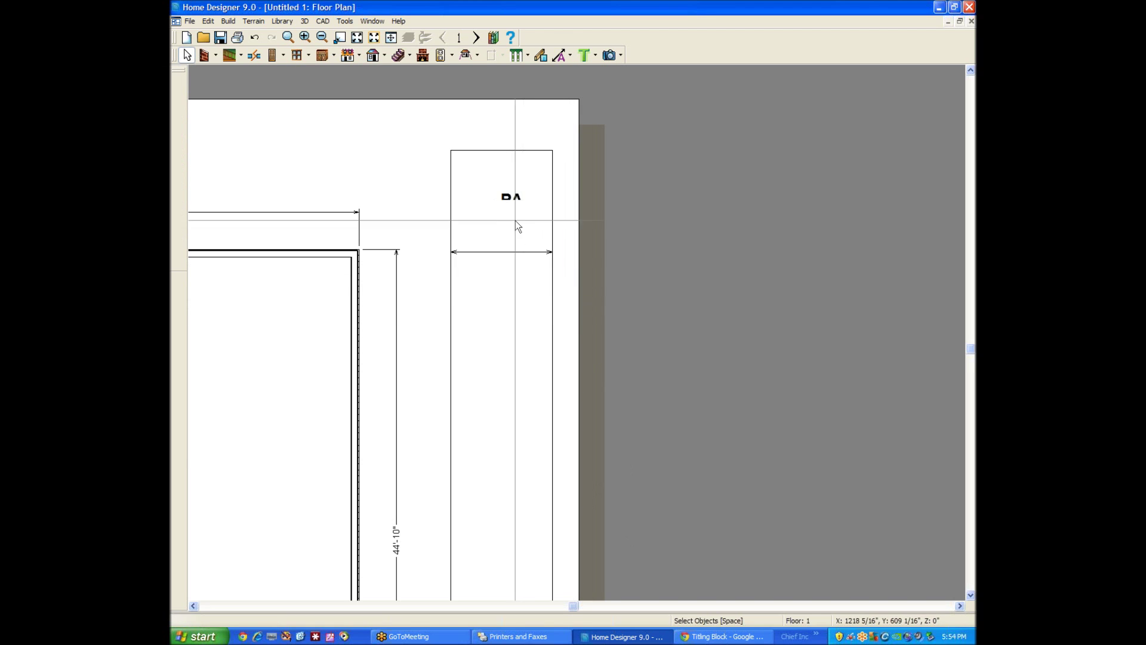
Step: Resize the PAGE text box wider and taller, dismissing the error messages
click(511, 197)
drag(495, 195, 498, 222)
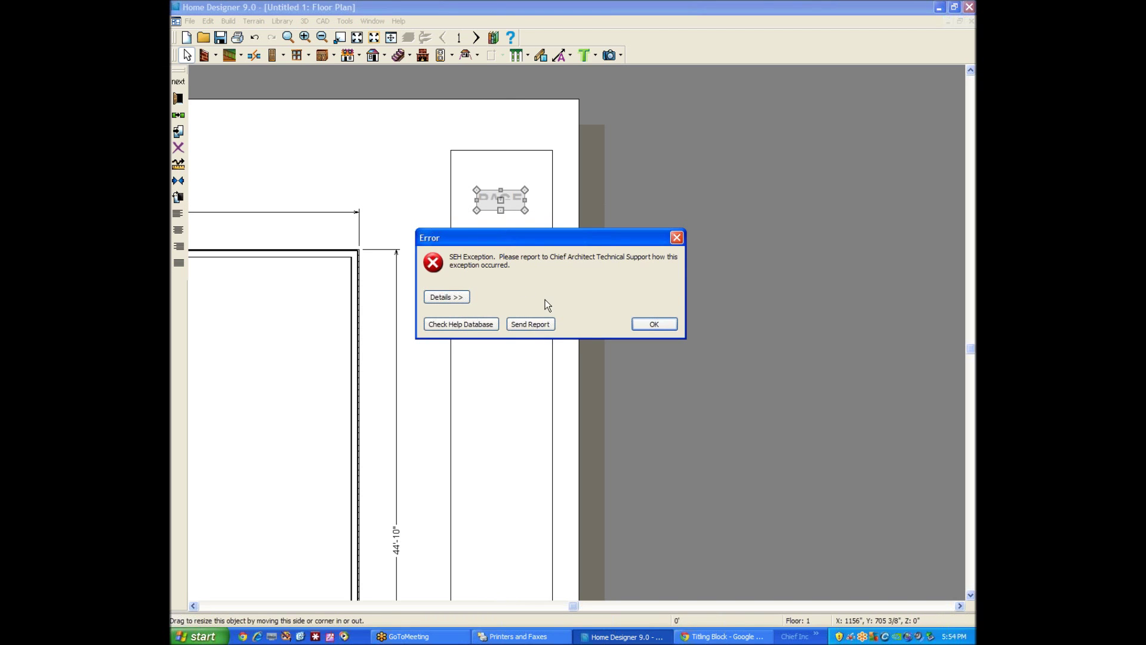
click(648, 321)
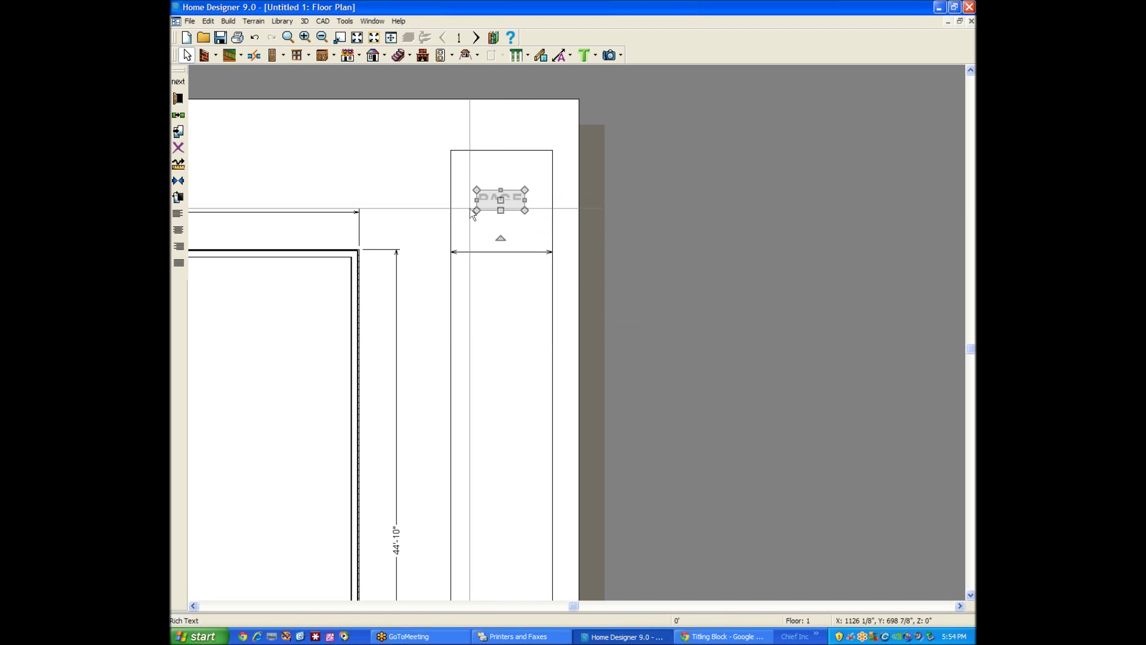
click(539, 245)
click(487, 200)
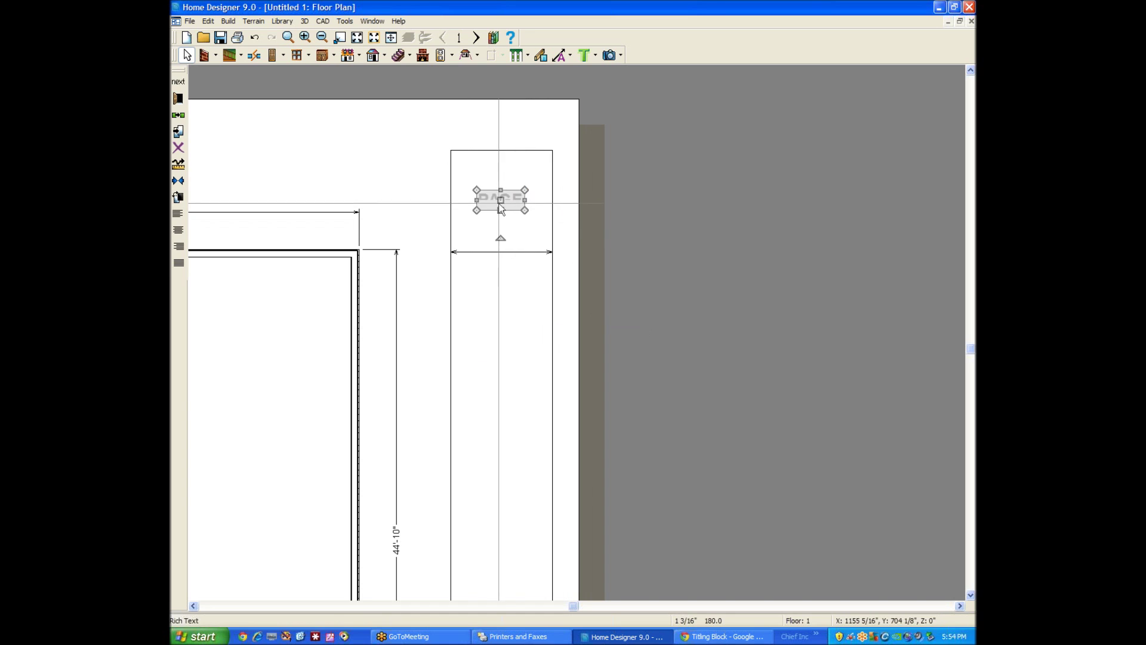
drag(482, 195, 481, 179)
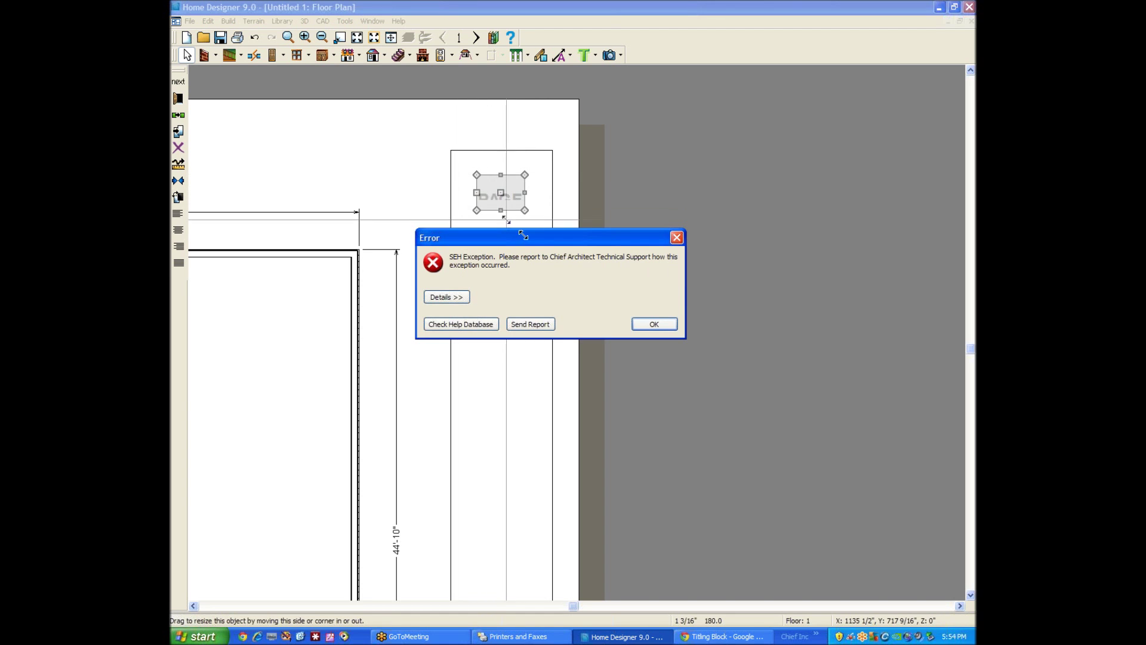
click(636, 324)
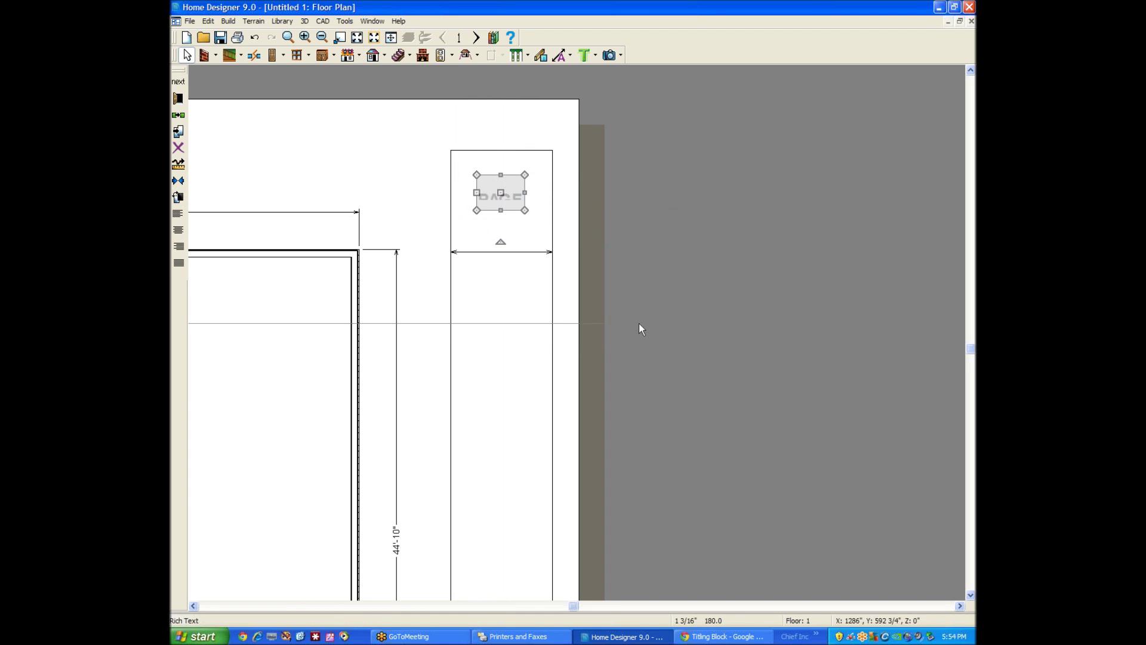
double_click(513, 205)
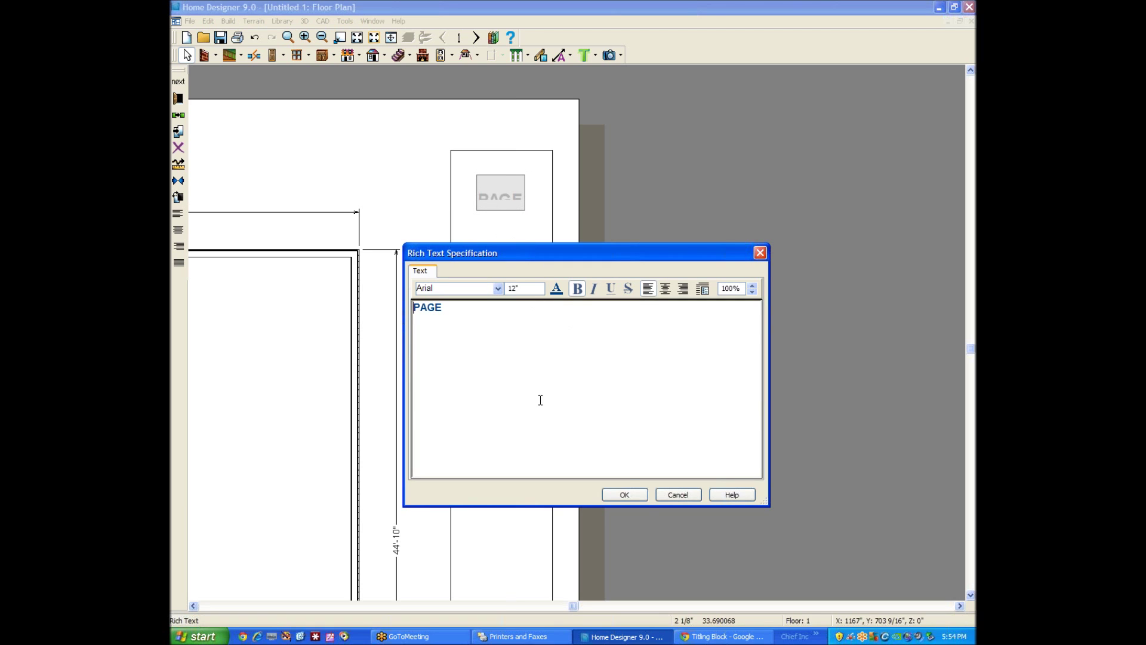
click(635, 500)
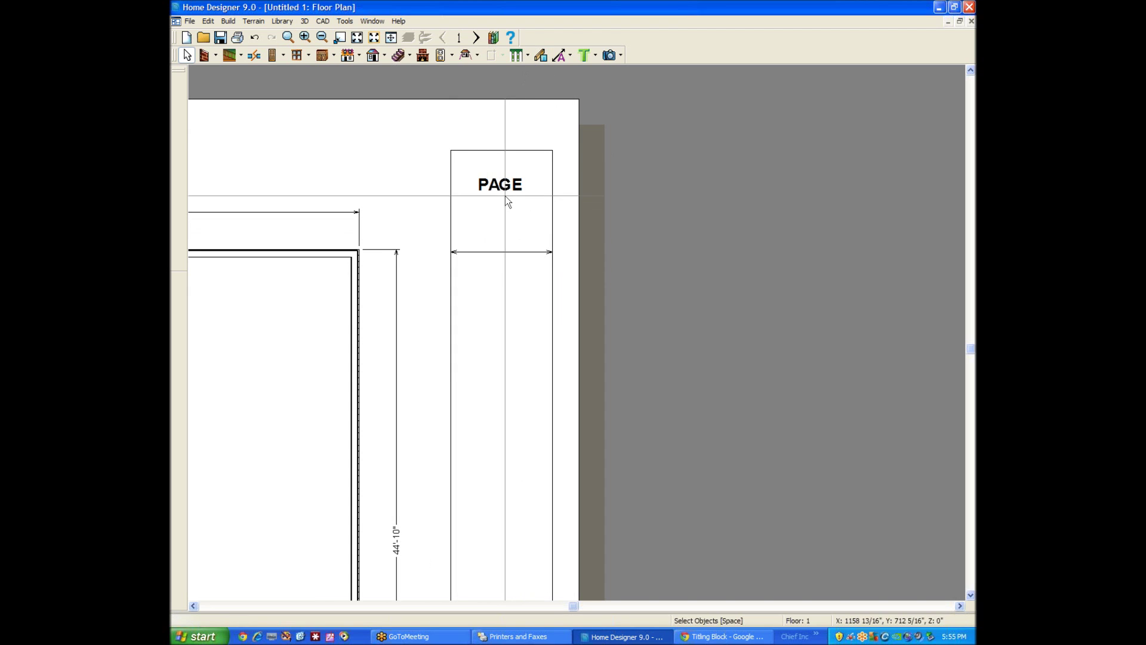
click(585, 57)
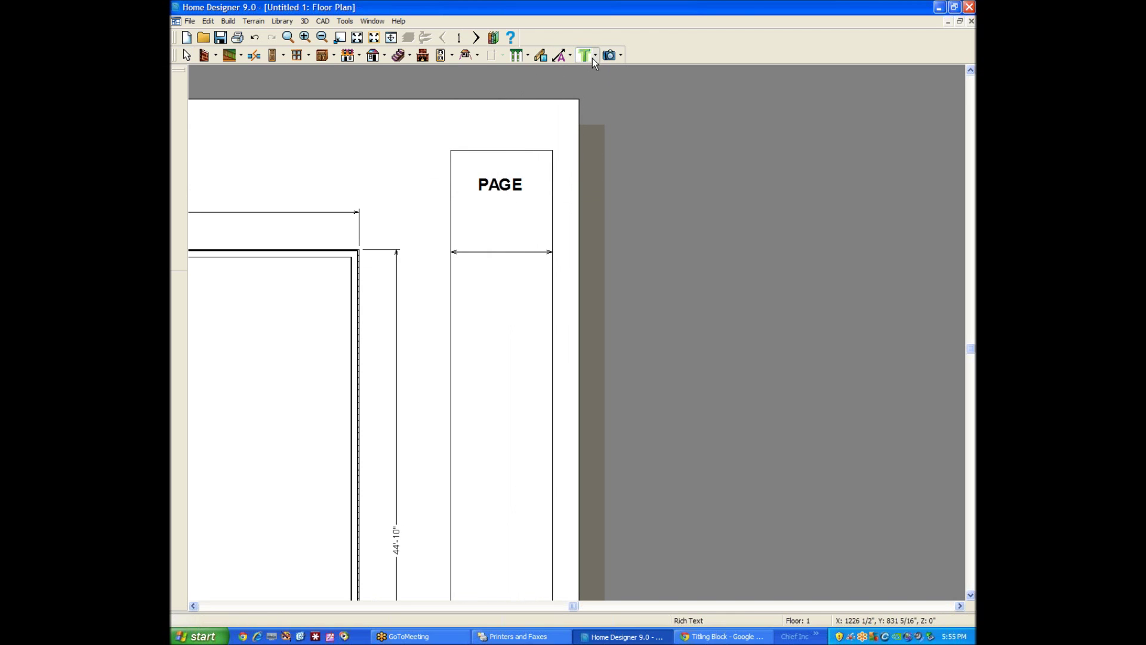
Step: Add a bold italic page number 1 and drag it just beneath PAGE
click(495, 220)
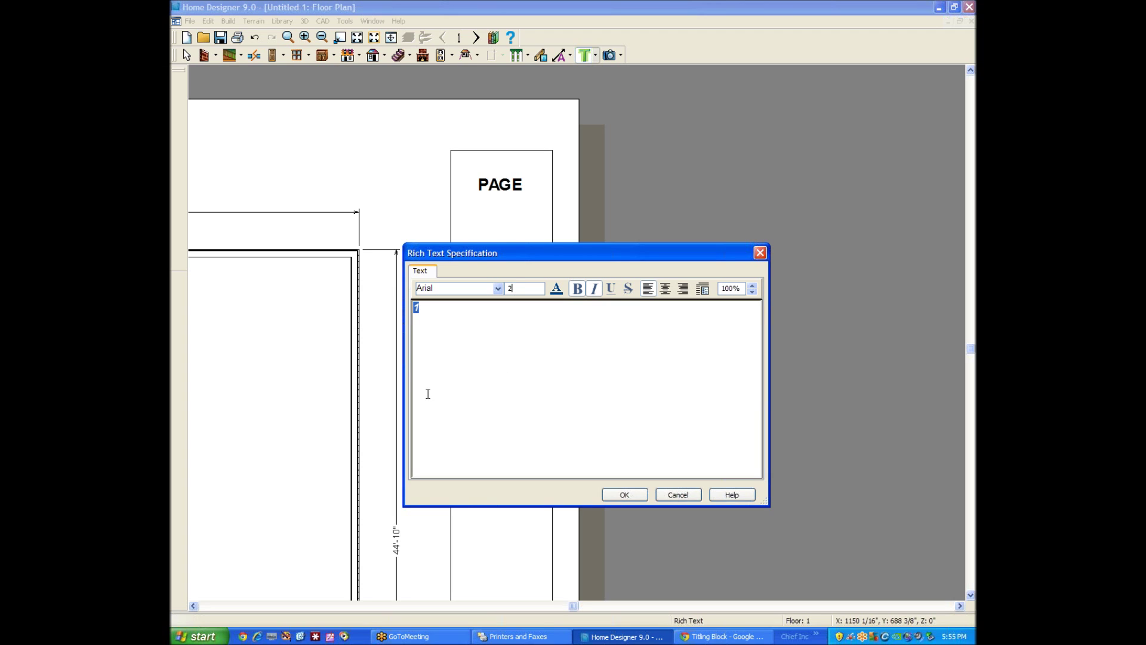
click(626, 495)
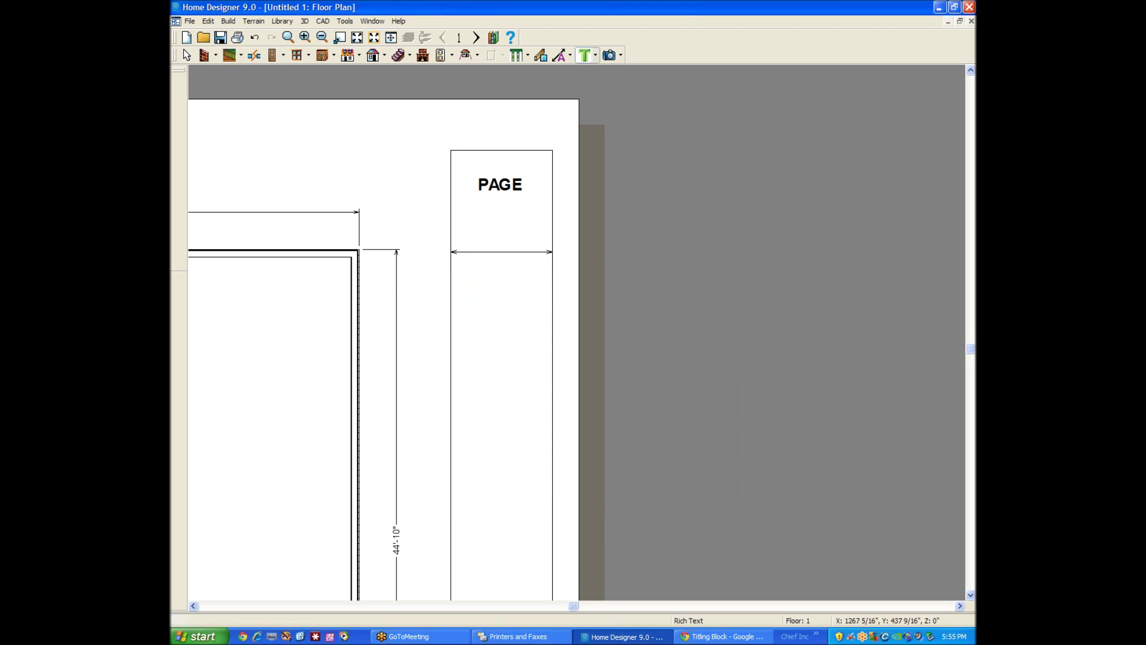
drag(503, 239, 501, 222)
click(610, 251)
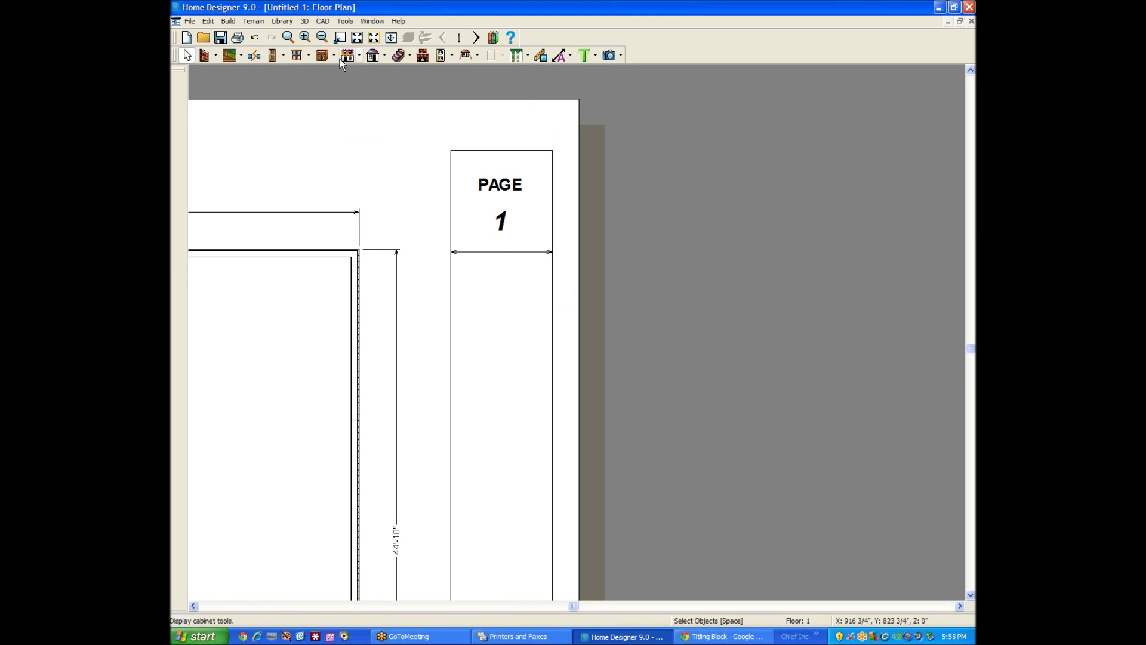
Step: Place a new rich text entry with the designer's name on the sheet
click(374, 37)
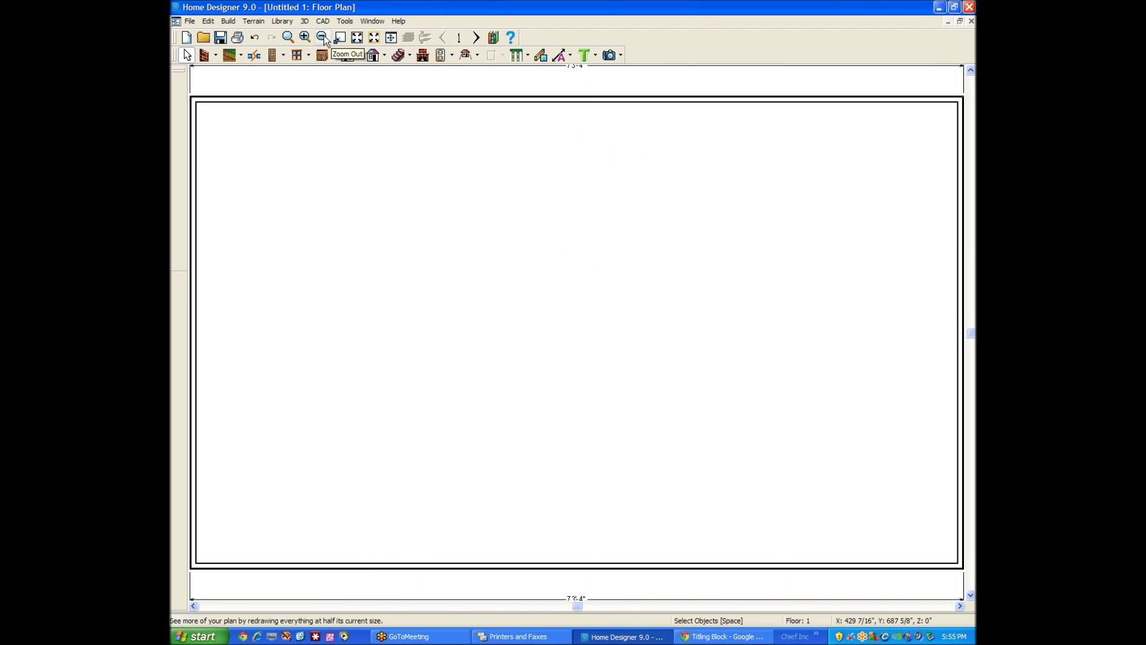
click(340, 37)
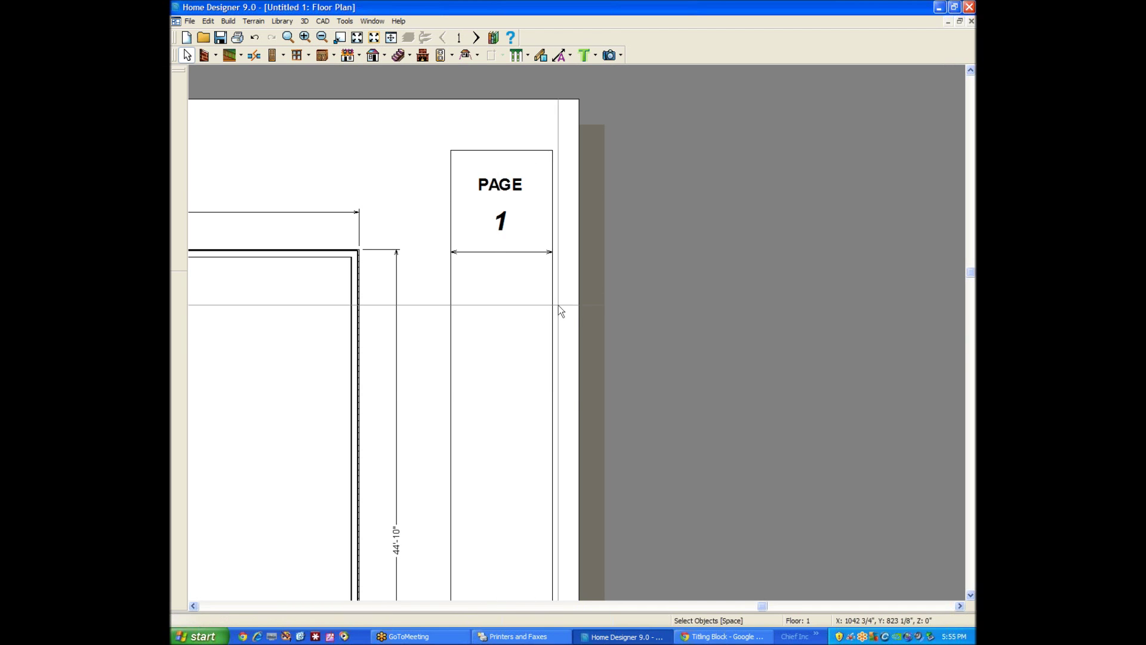
click(971, 596)
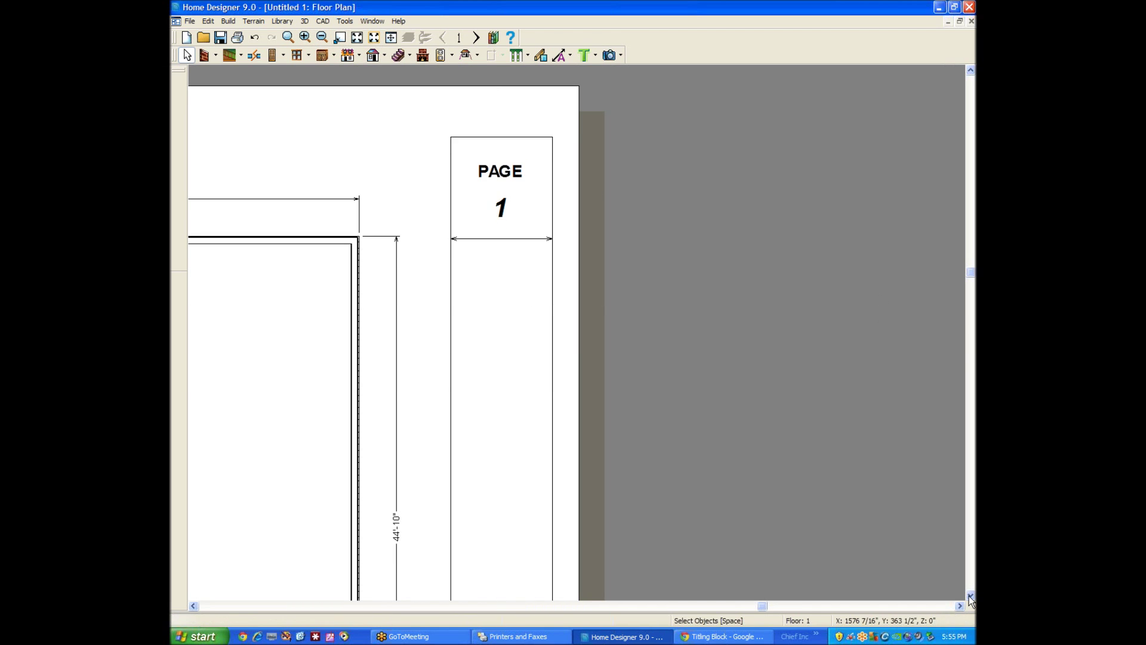
drag(971, 595, 970, 596)
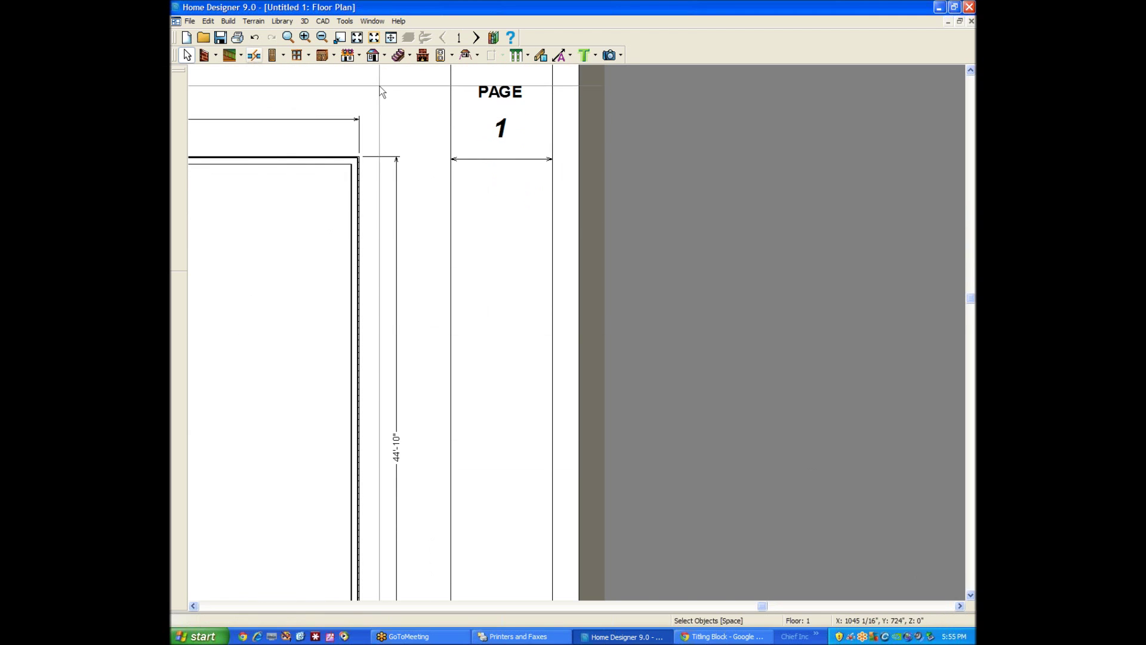
click(590, 56)
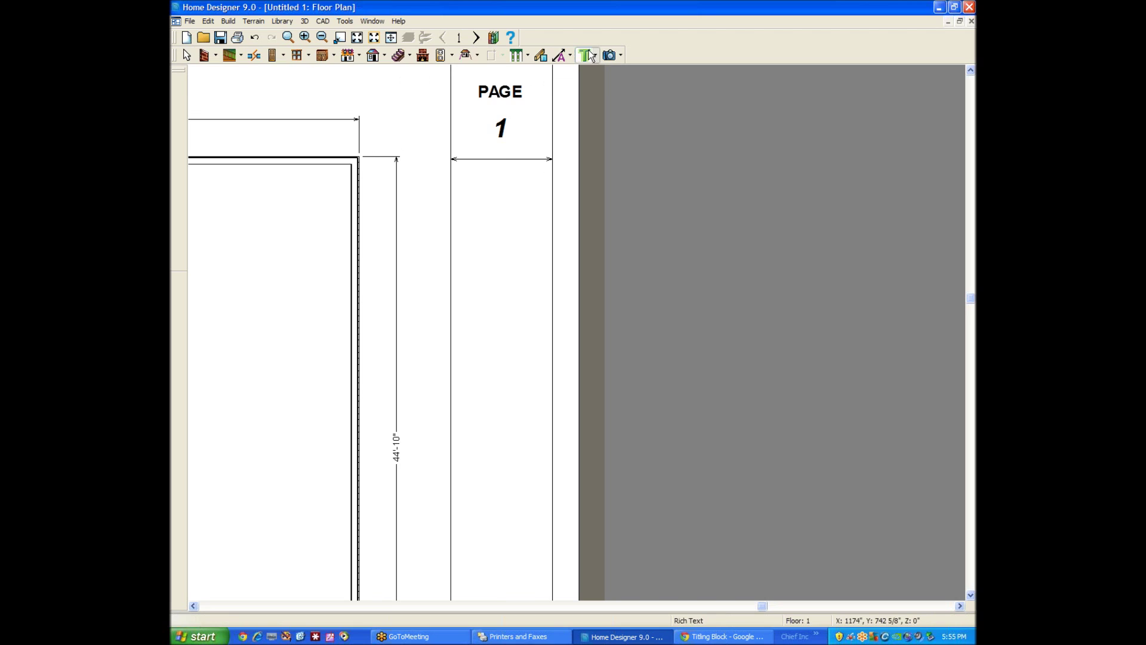
click(362, 317)
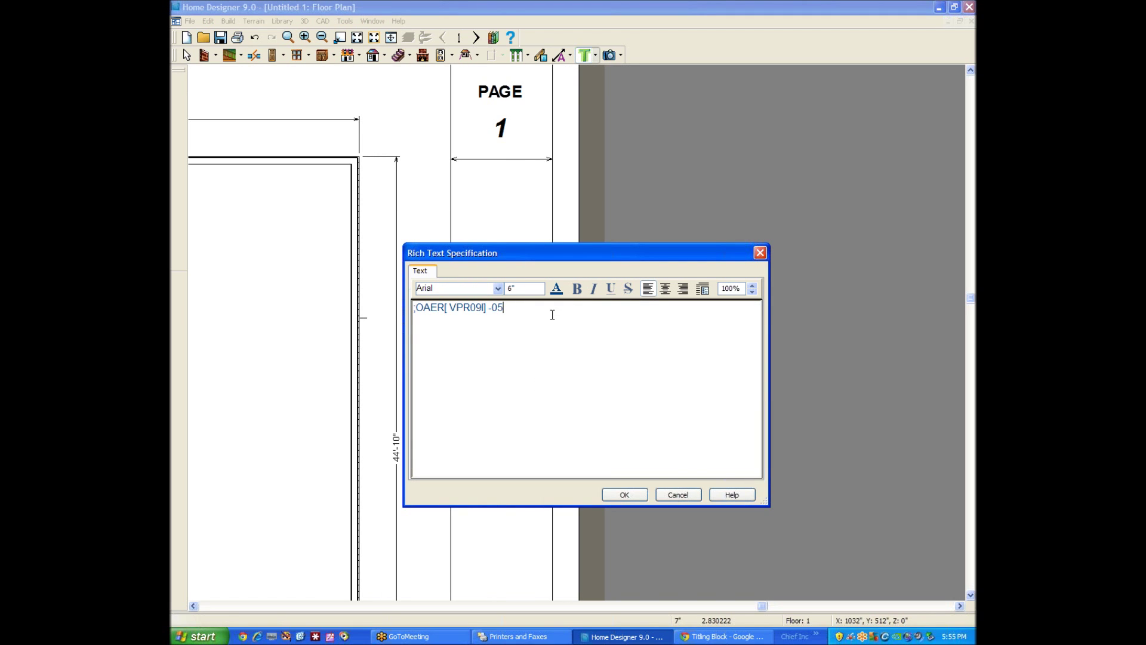
key(ctrl+a)
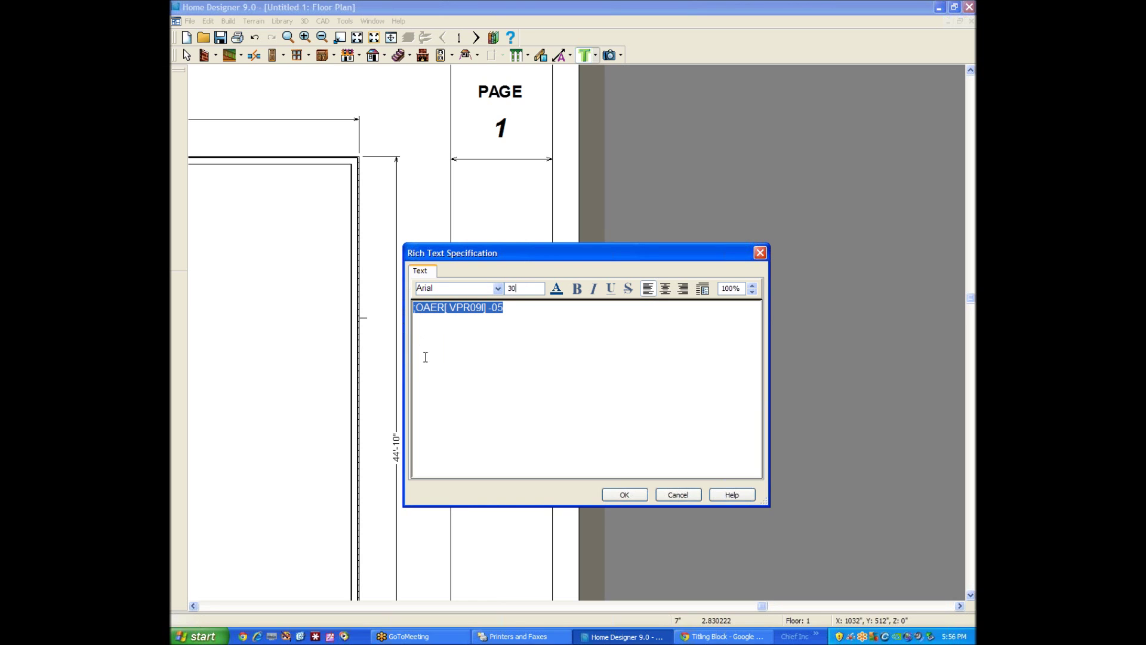
click(621, 495)
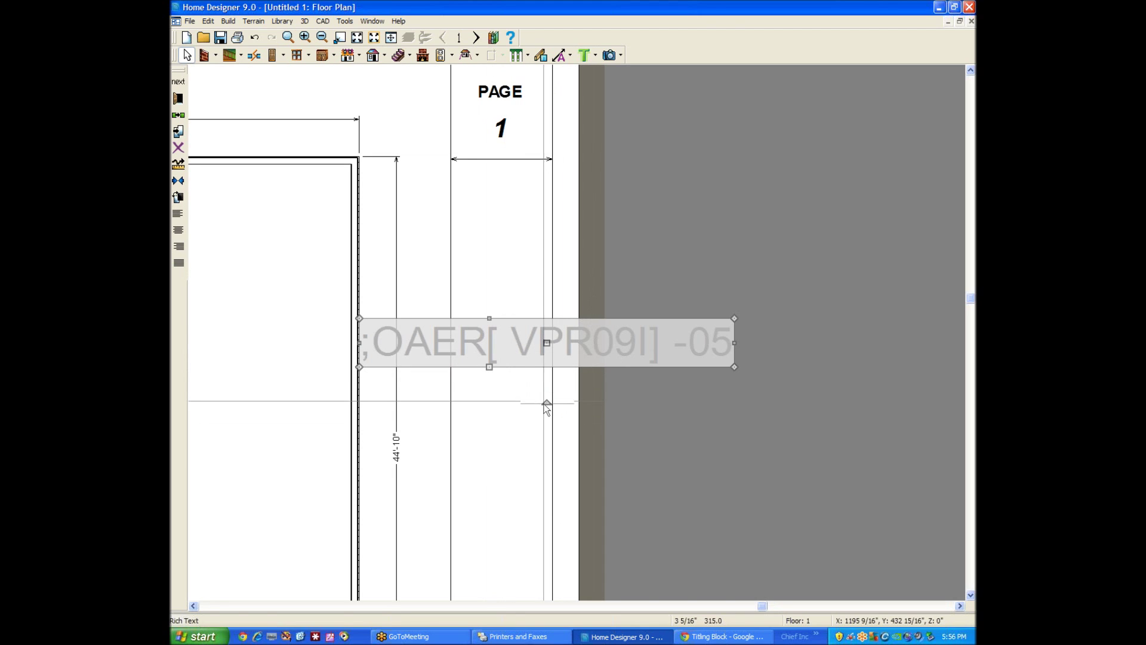
Step: Rotate the name text vertically and drop it in the title block below the page number
drag(547, 402, 492, 366)
click(547, 363)
scroll(588, 369, down, 2)
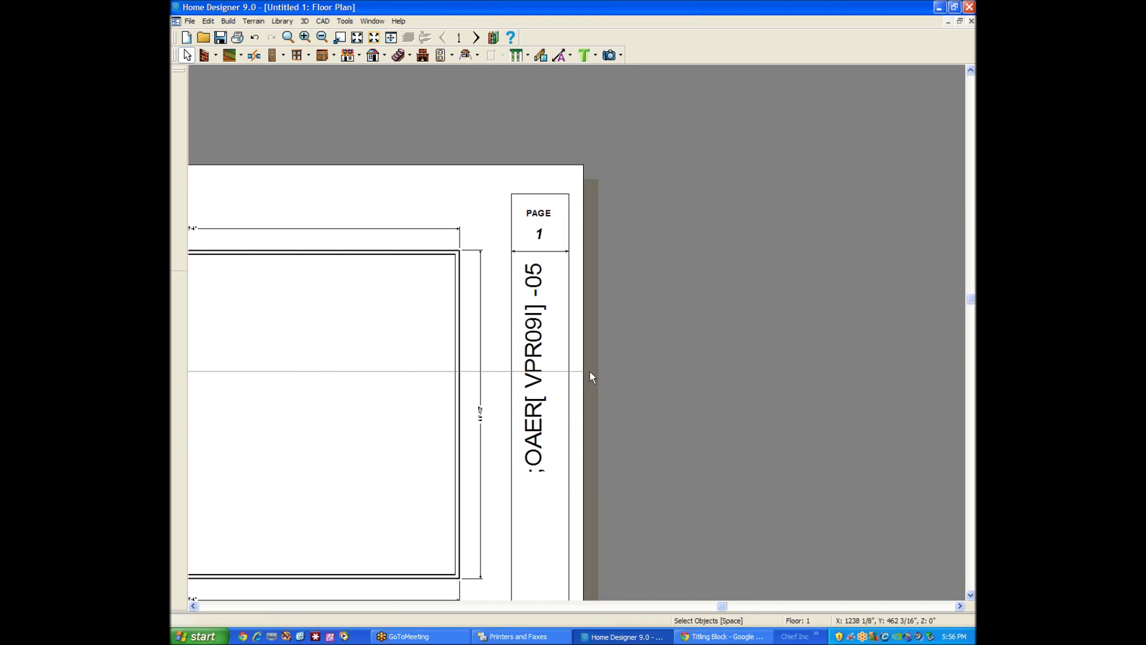
click(970, 596)
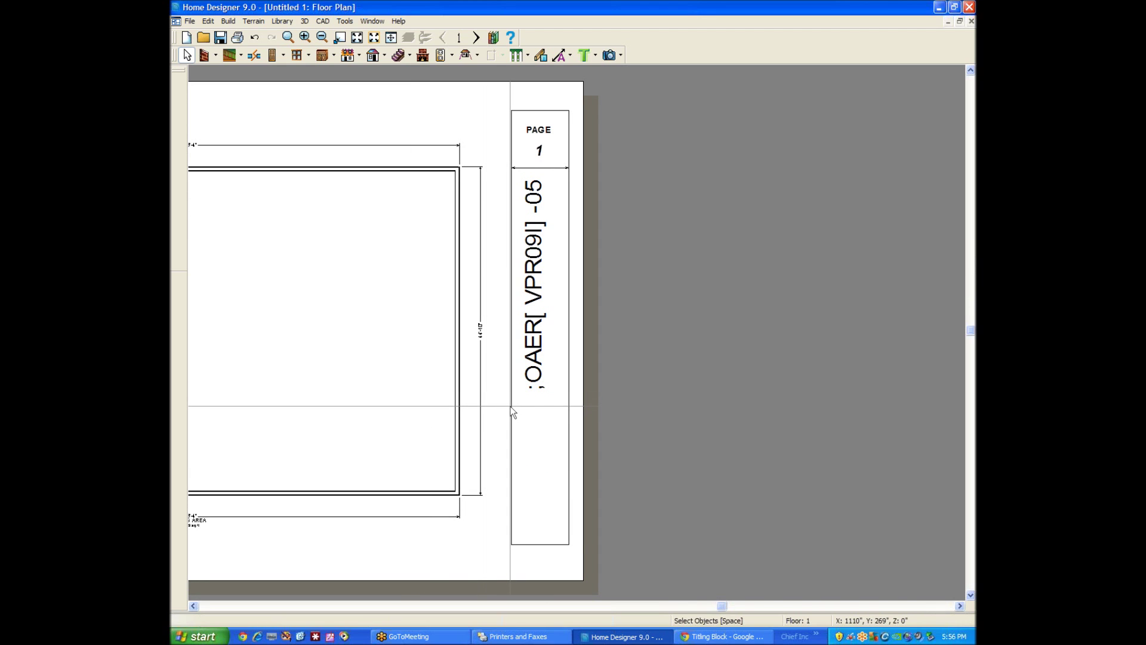
Step: Start a picture import and browse the file picker, starting from the Potter's Chief Plans folder
click(189, 21)
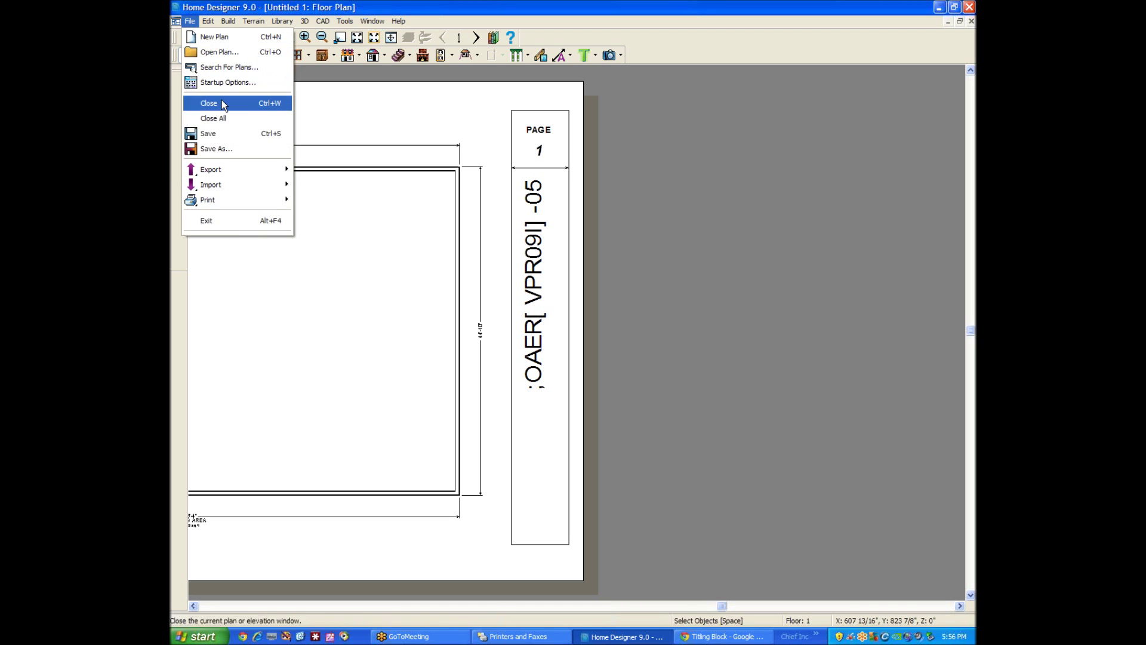
mouse_move(224, 185)
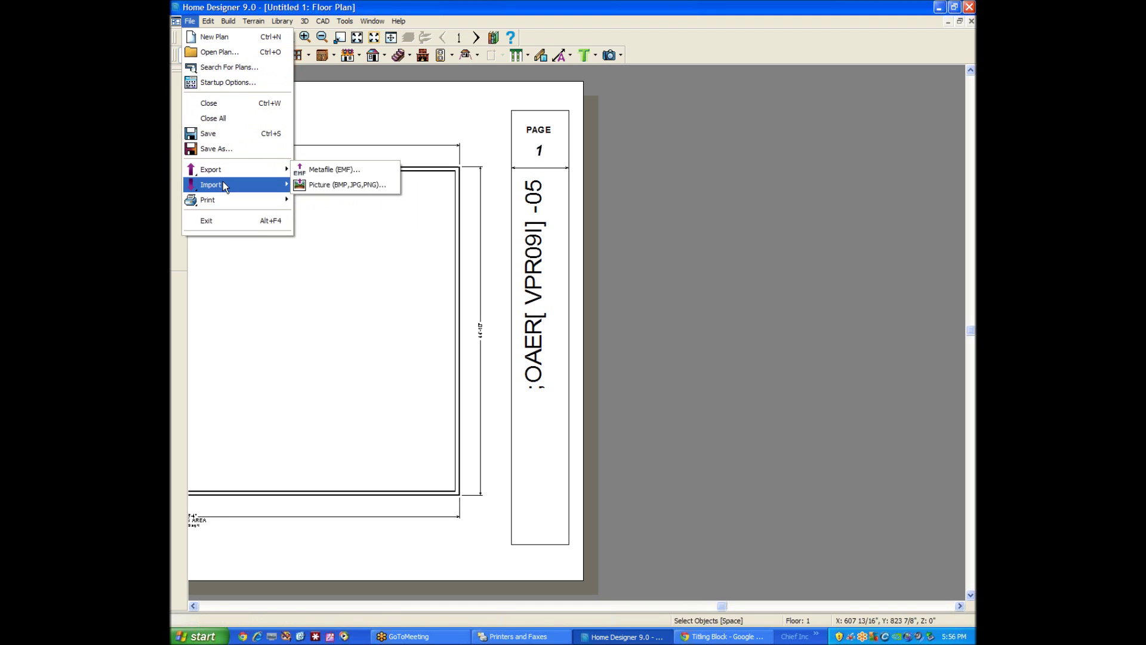
click(371, 185)
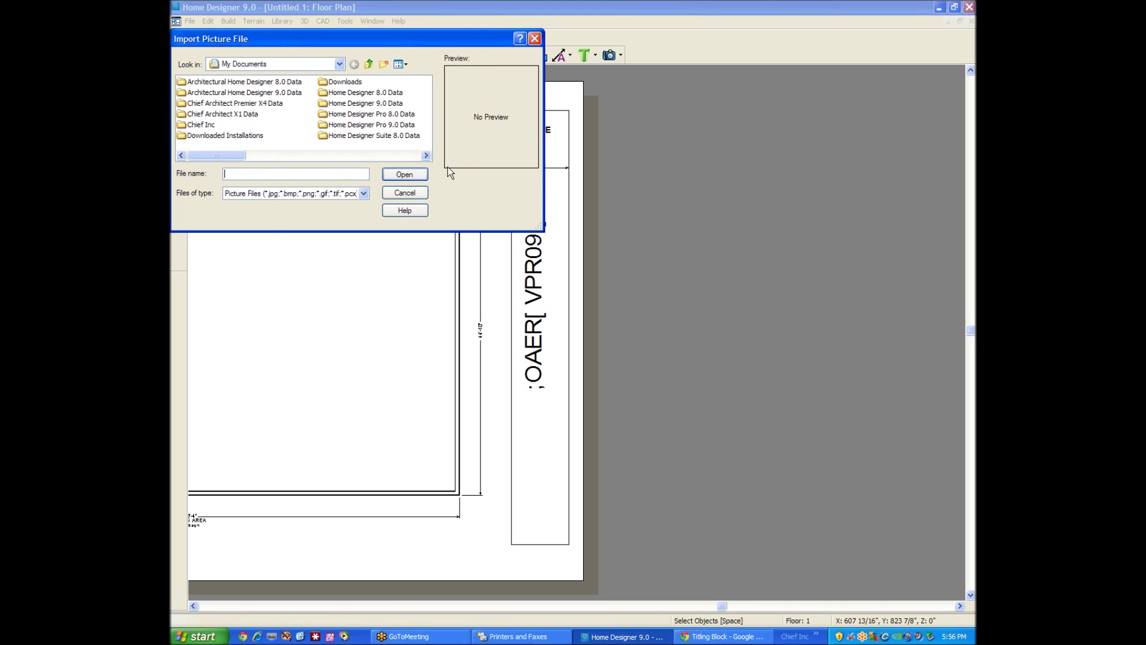
drag(212, 157, 324, 161)
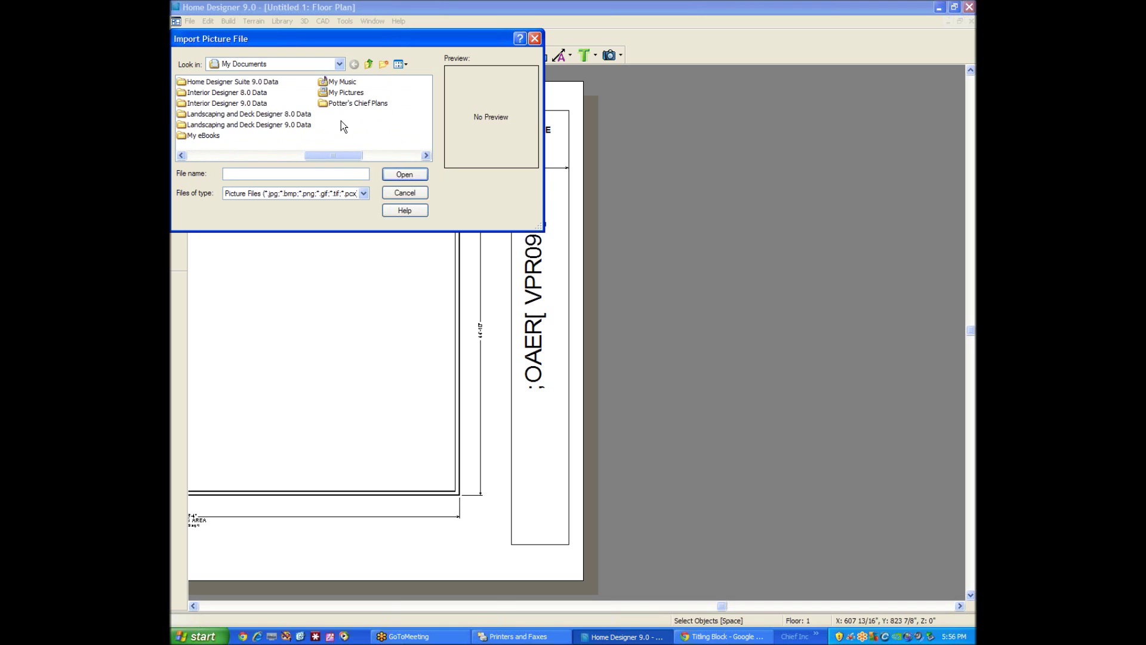
click(323, 106)
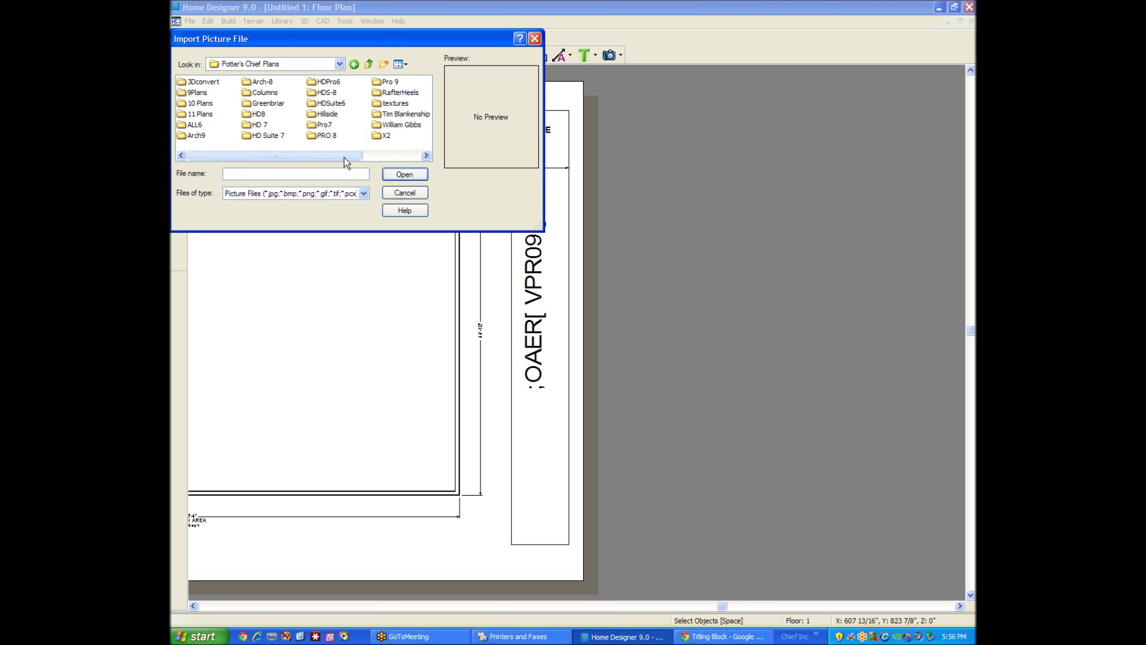
drag(344, 157, 323, 123)
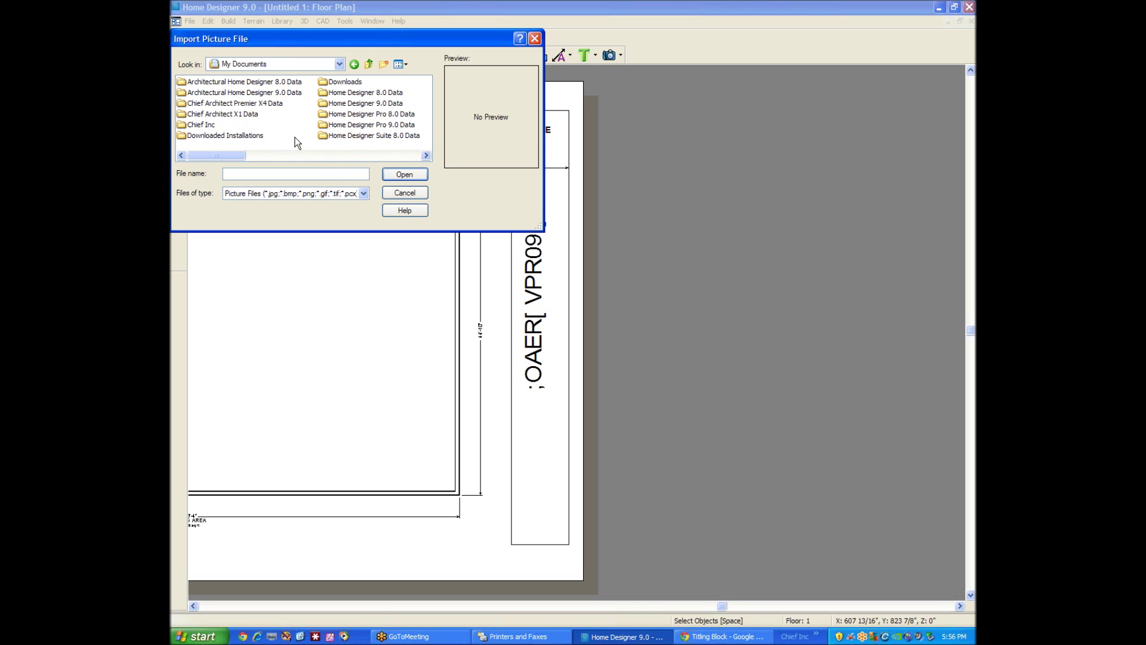
mouse_move(221, 155)
mouse_down()
mouse_move(316, 155)
mouse_move(216, 158)
mouse_up()
drag(209, 155, 306, 156)
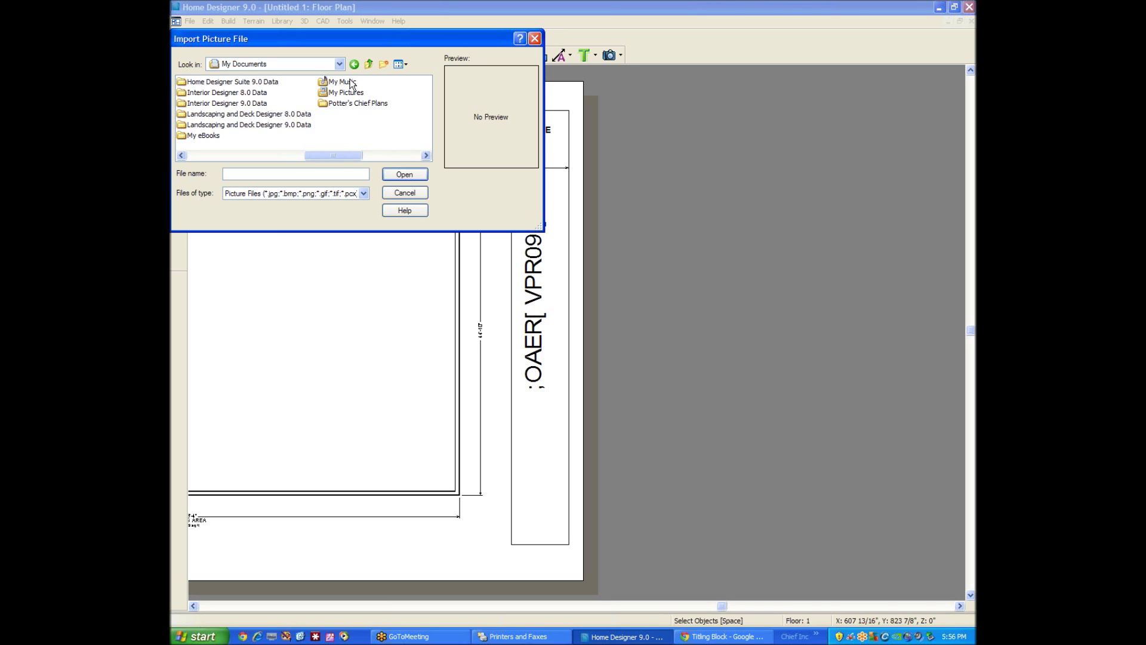
Step: Find Winter.jpg under My Pictures > Sample Pictures and select it for import
double_click(328, 92)
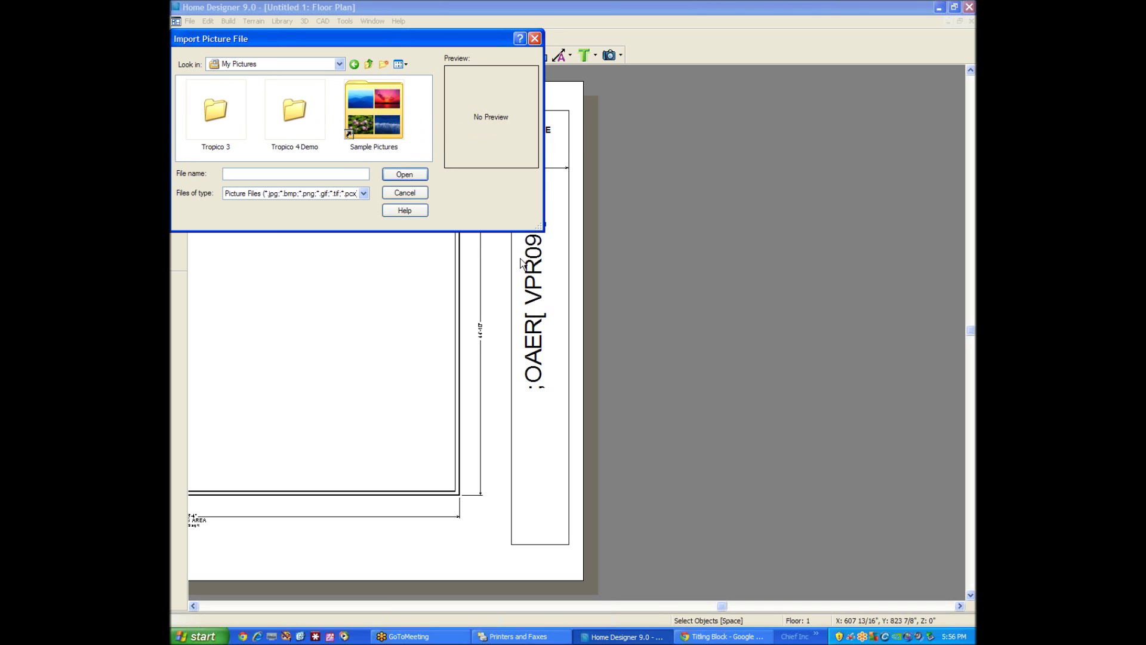
drag(537, 230, 816, 415)
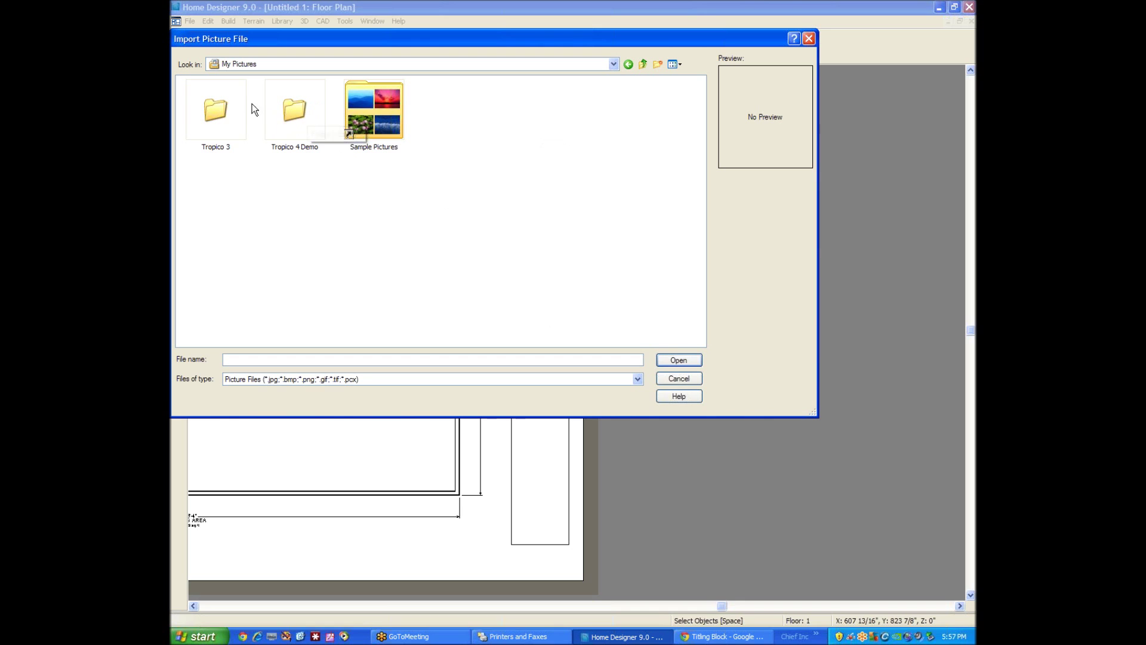
double_click(215, 110)
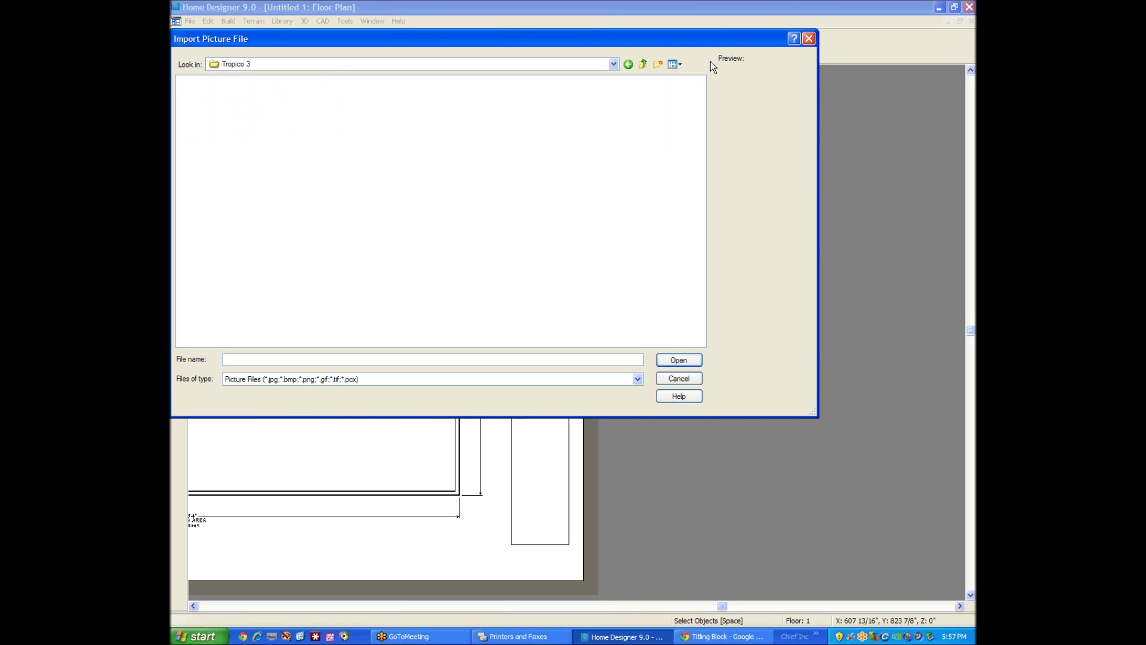
click(648, 66)
double_click(366, 94)
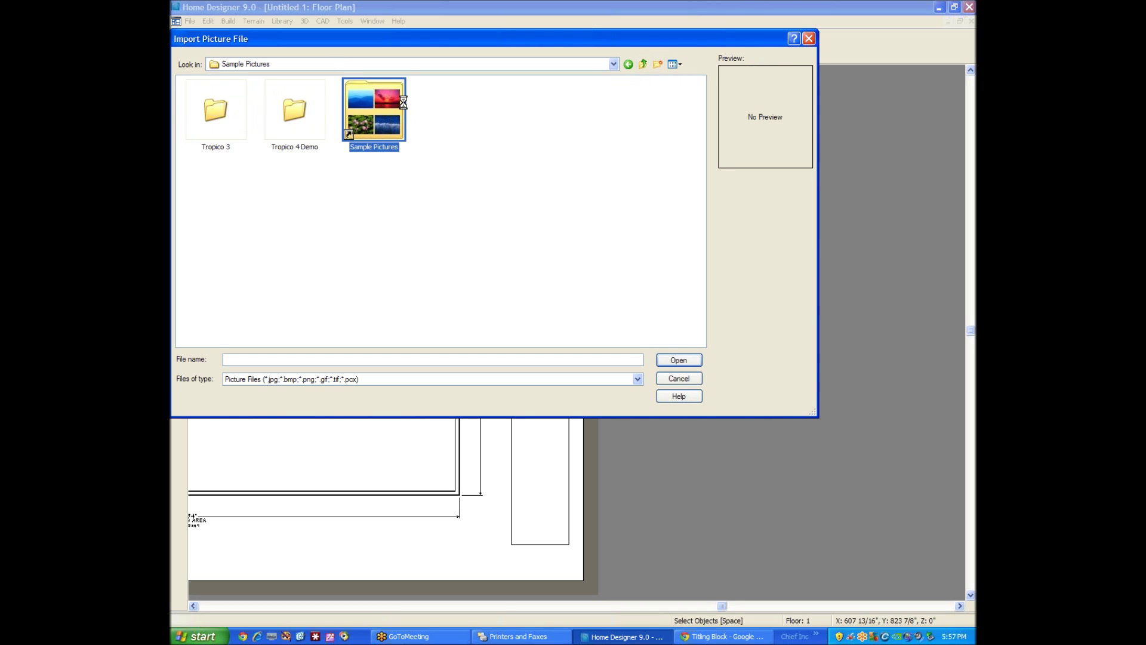
click(199, 112)
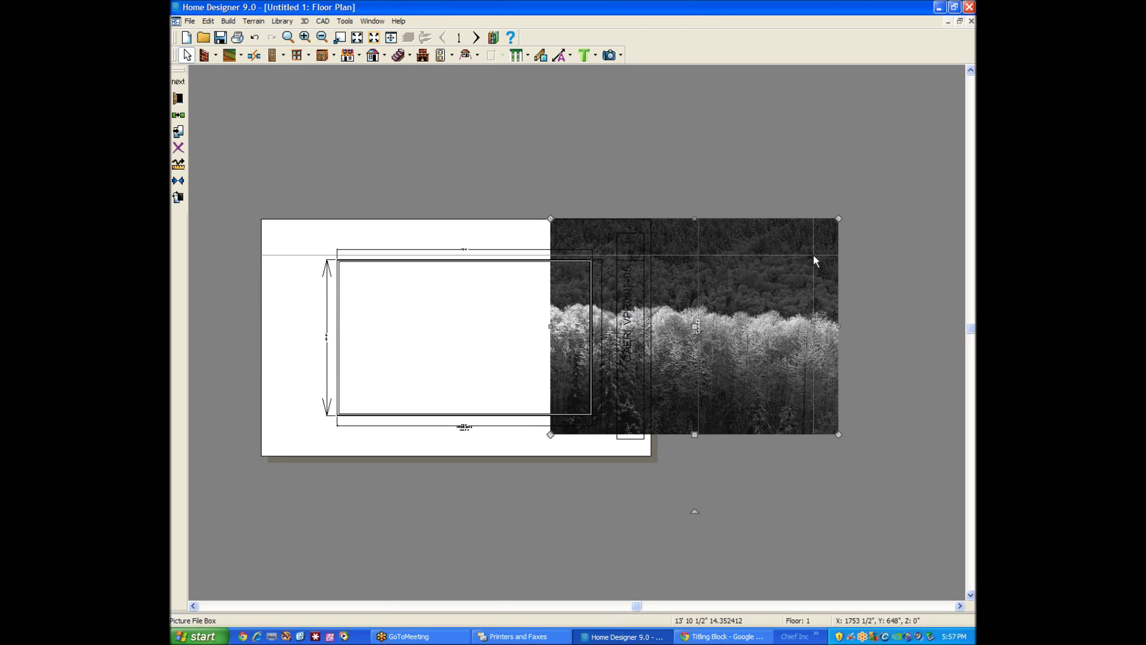
Step: Shrink the Winter picture to logo size, rotate it, and place it in the title block's bottom cell
drag(838, 220, 660, 457)
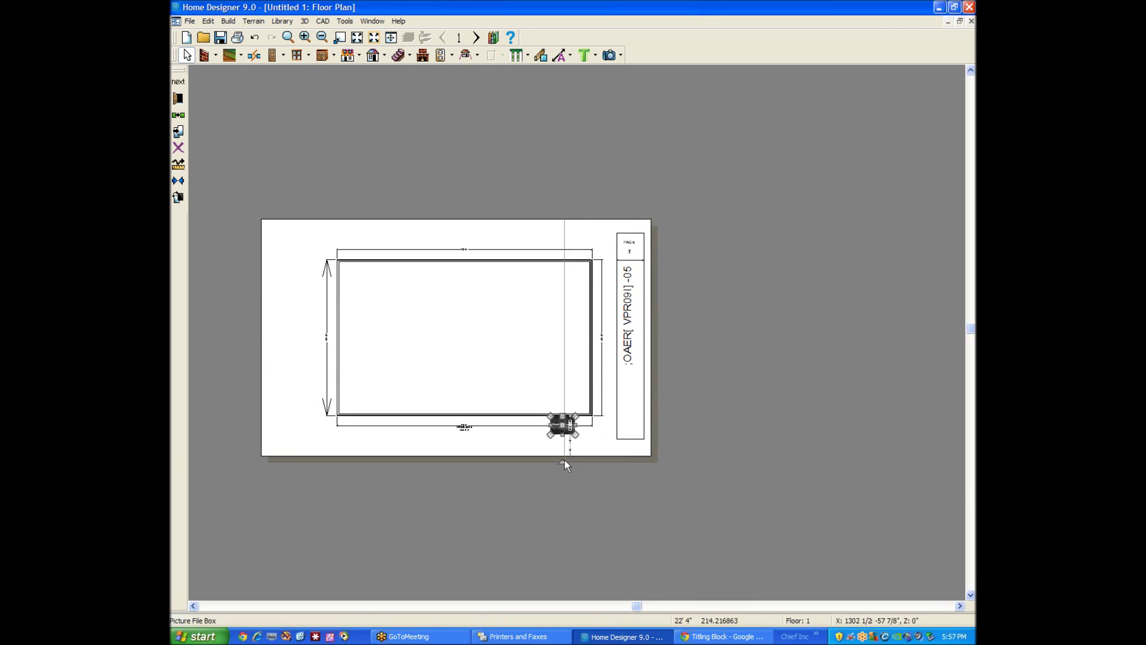
scroll(562, 461, up, 3)
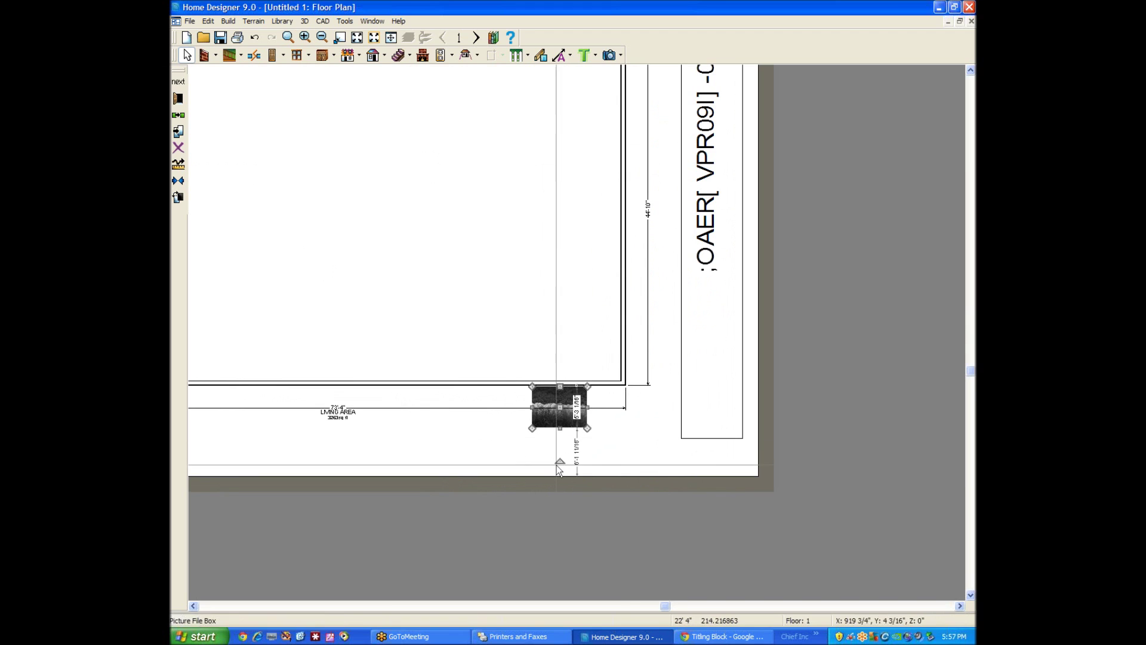
drag(559, 457, 634, 410)
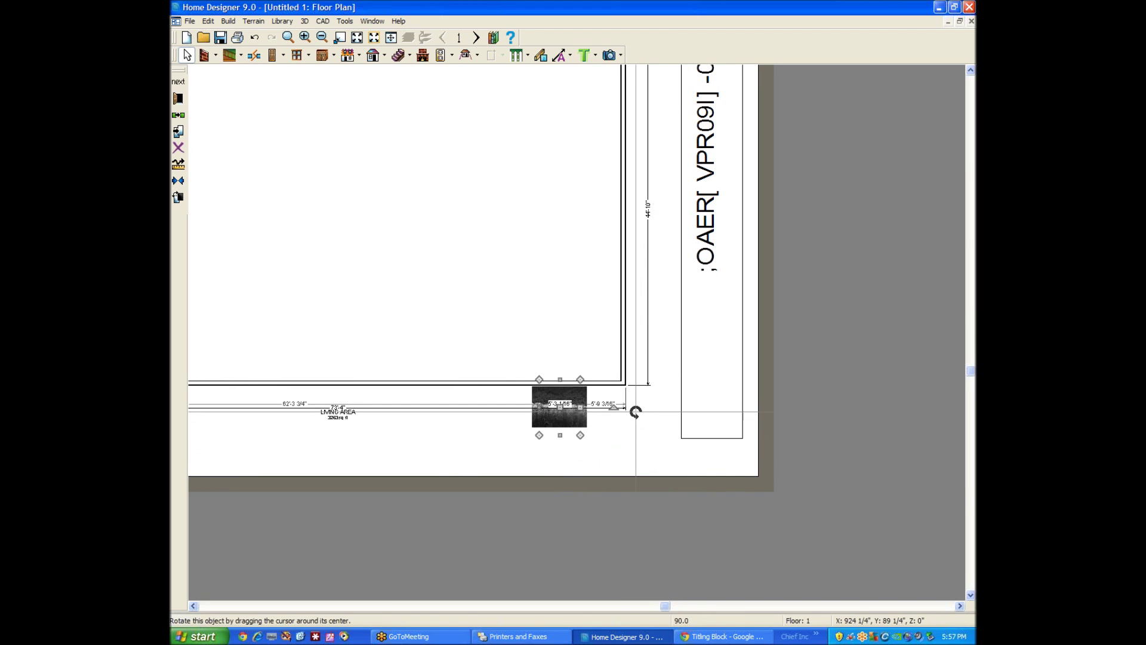
drag(562, 406, 710, 400)
click(883, 146)
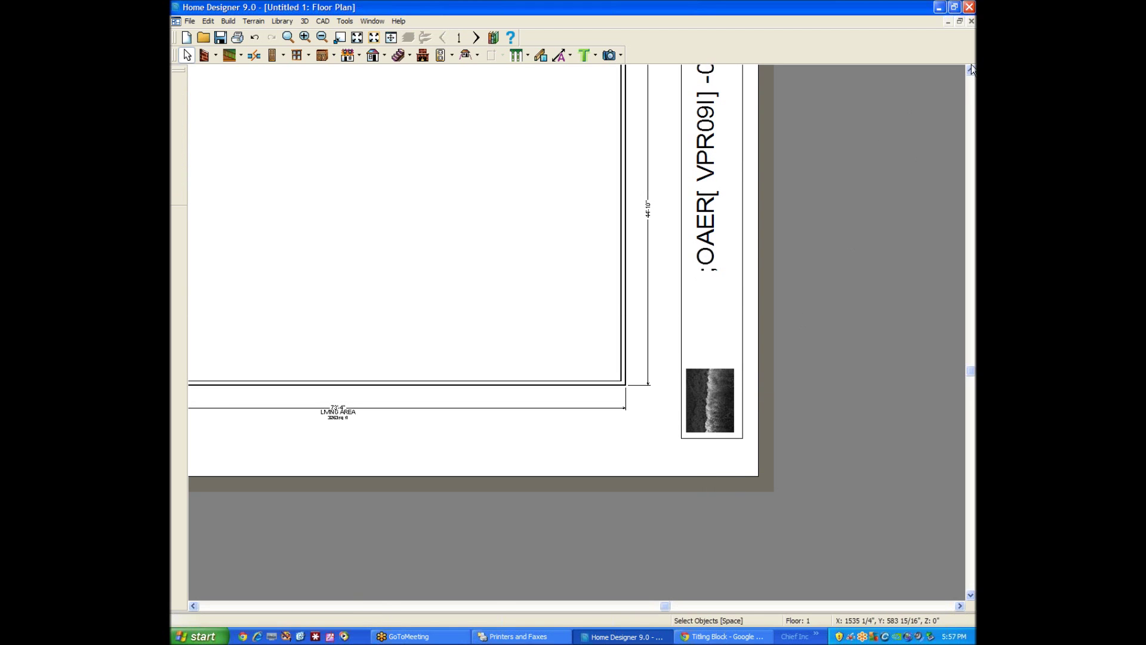
scroll(971, 80, up, 3)
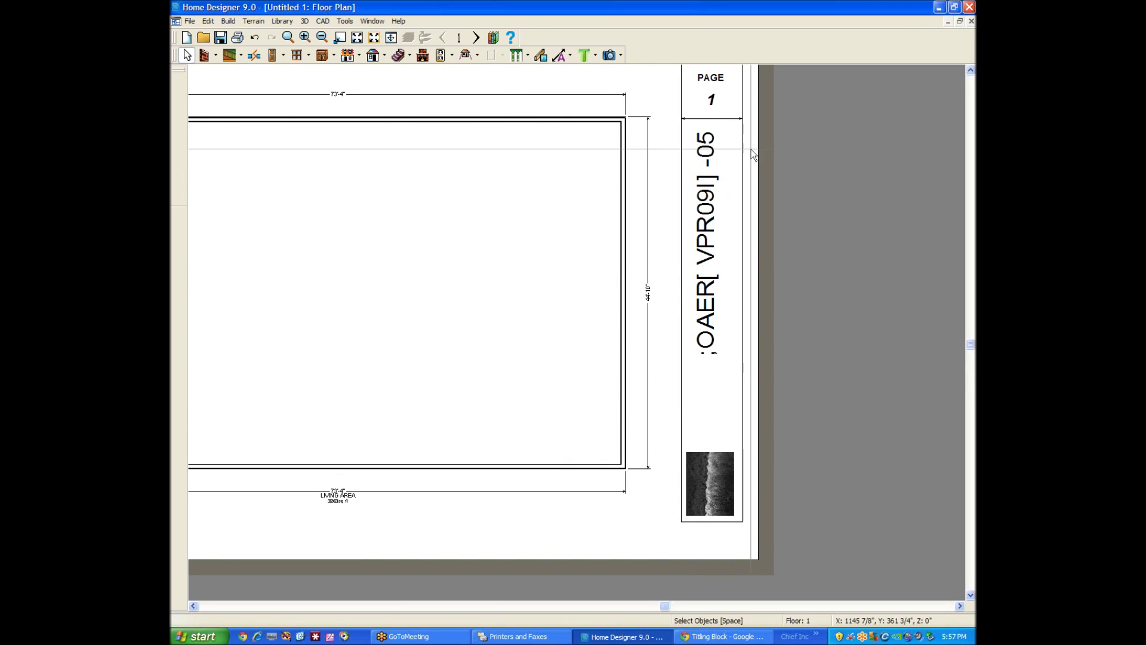
Step: Duplicate the title block's top dividing line in place and move the copy down above the logo
click(736, 122)
right_click(732, 120)
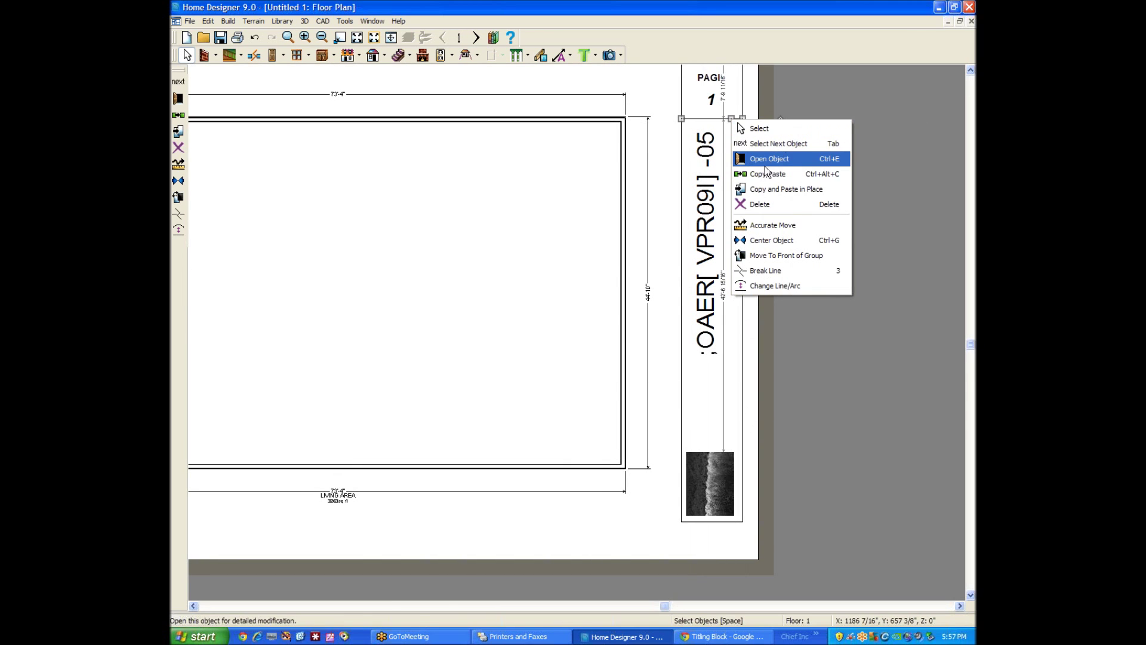
click(769, 189)
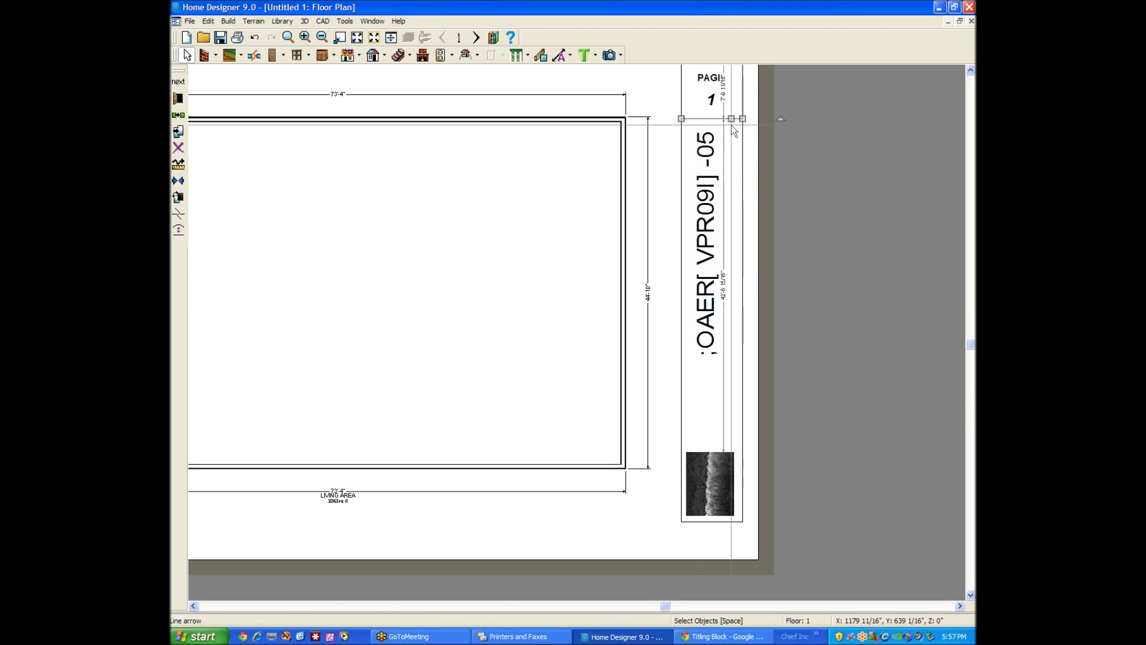
drag(731, 121, 730, 405)
key(Escape)
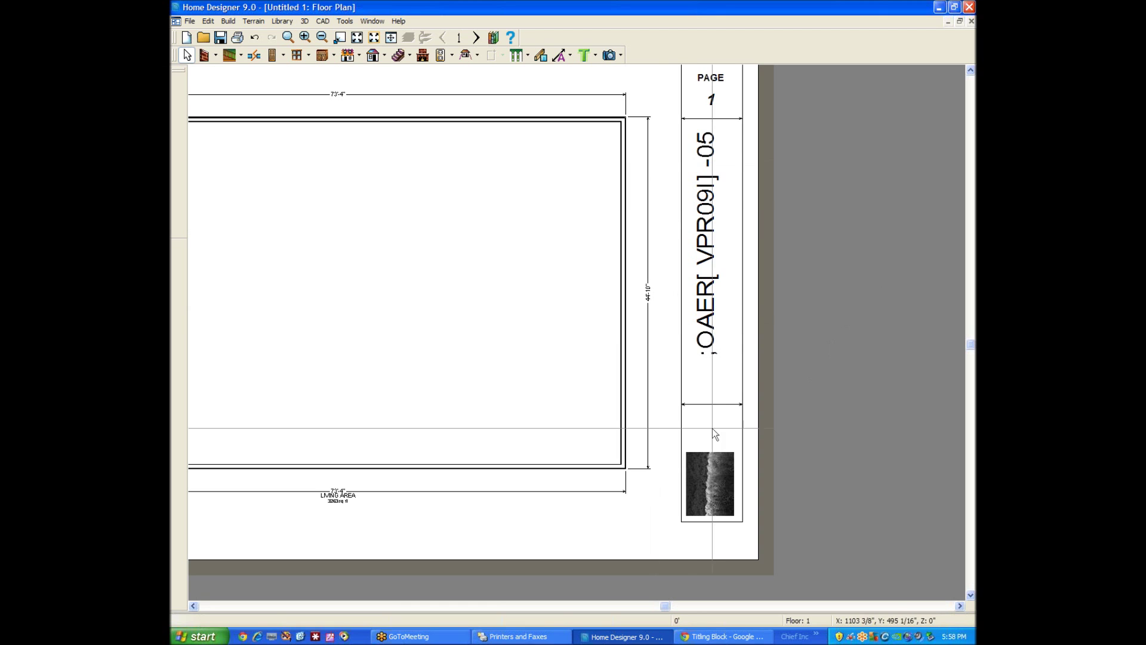
Step: Replace the title-block text with DAVID J. POTTER
click(707, 331)
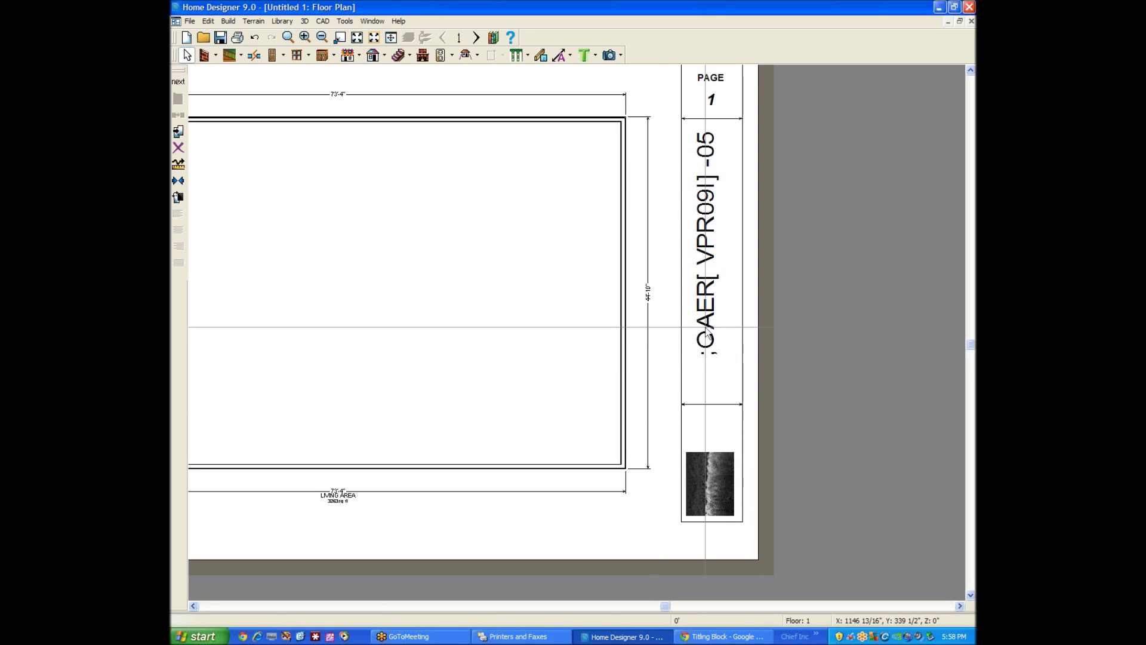
double_click(707, 332)
key(ctrl+a)
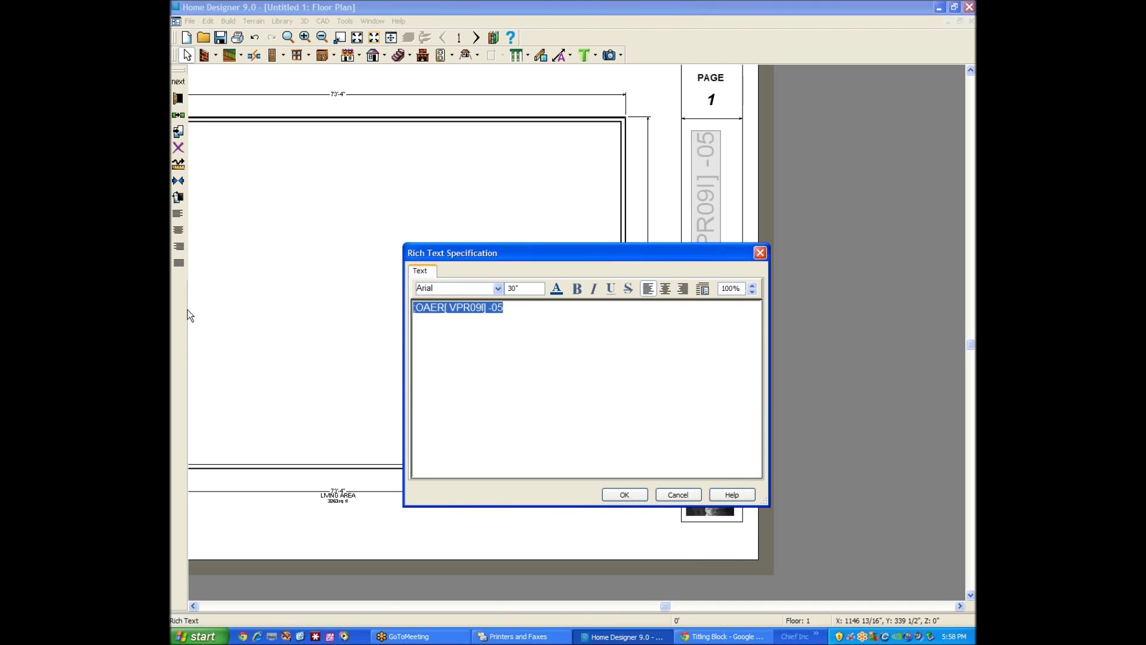
text(DAVID J. POTTER)
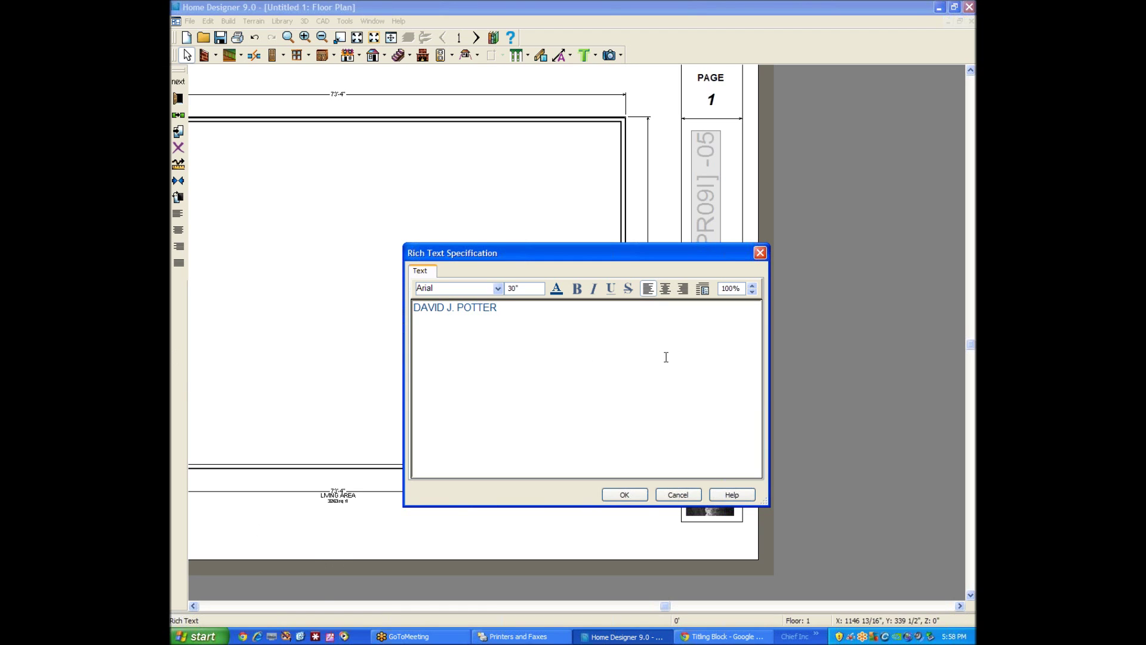
click(625, 494)
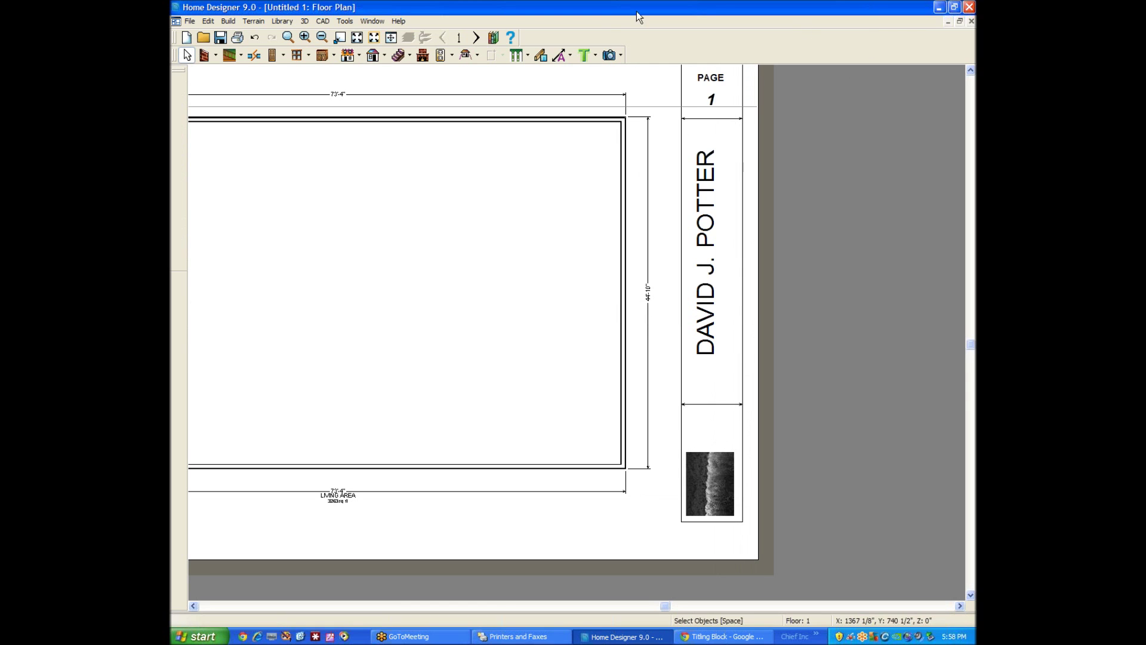
click(373, 38)
Step: Create a new Floor 2 derived from the first floor plan
scroll(625, 187, down, 4)
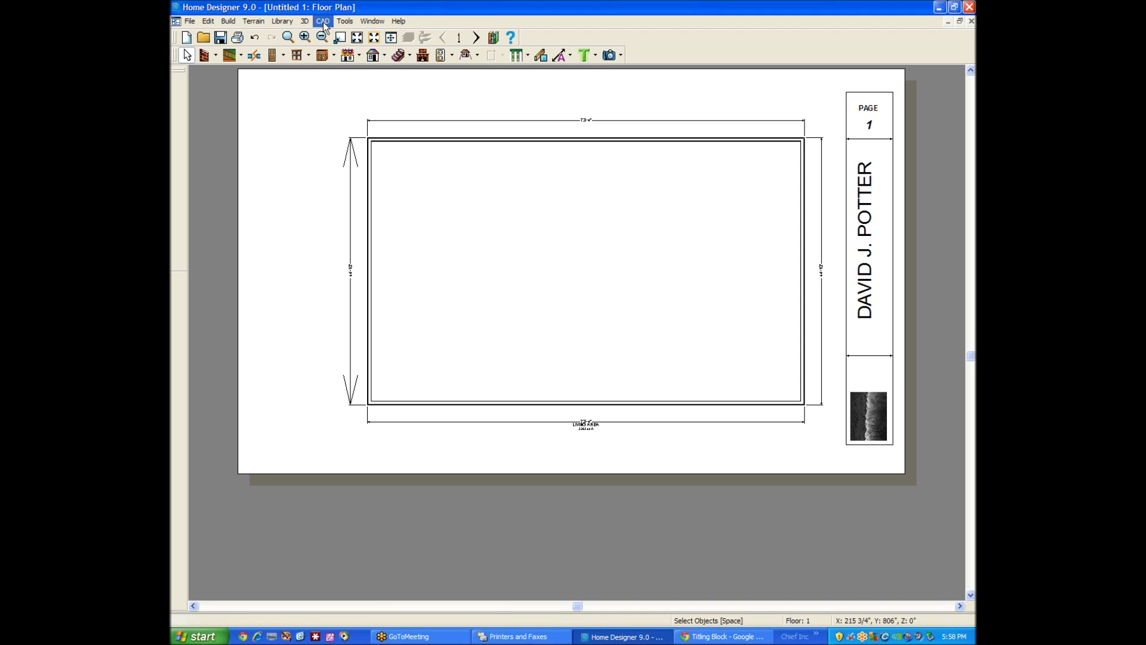
click(228, 21)
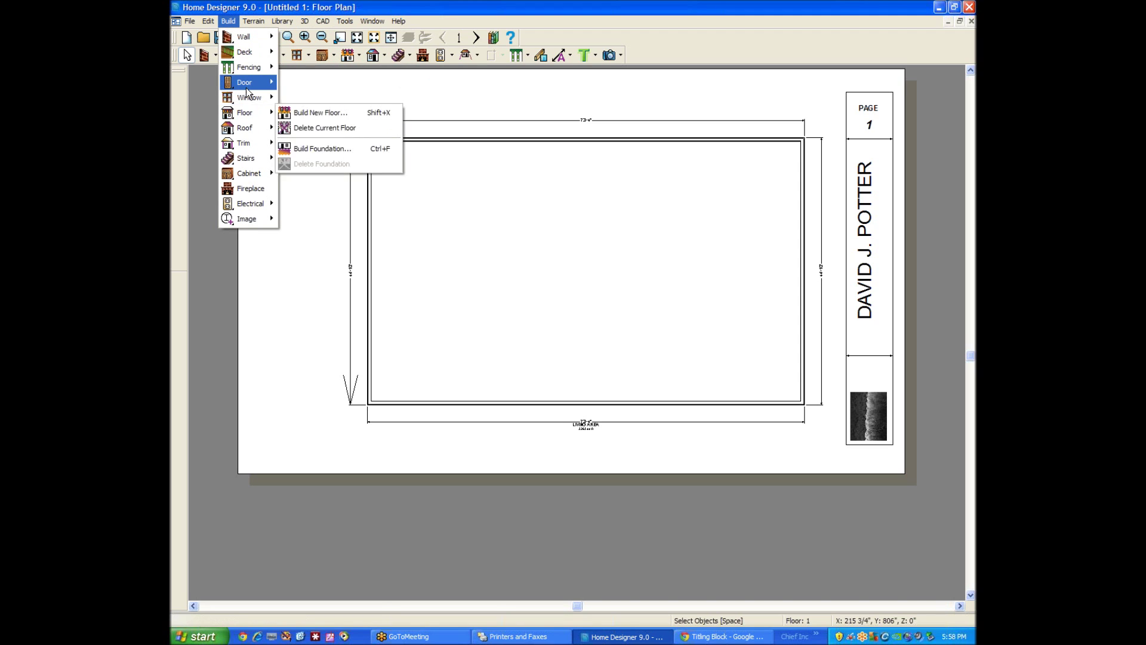
mouse_move(248, 114)
click(306, 112)
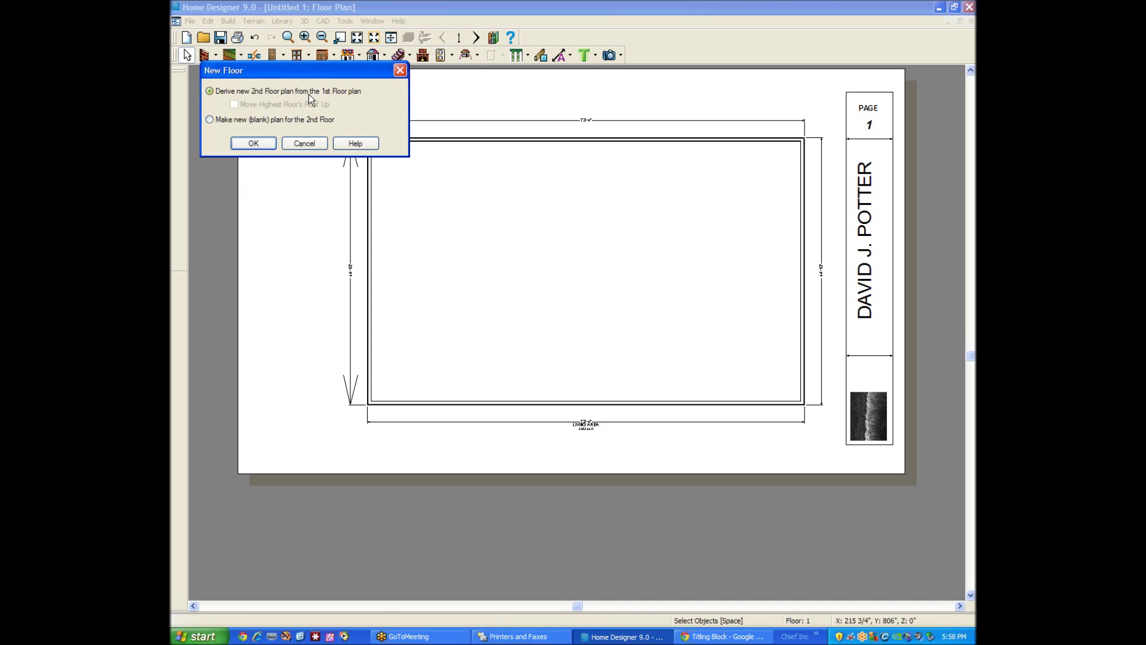
click(254, 143)
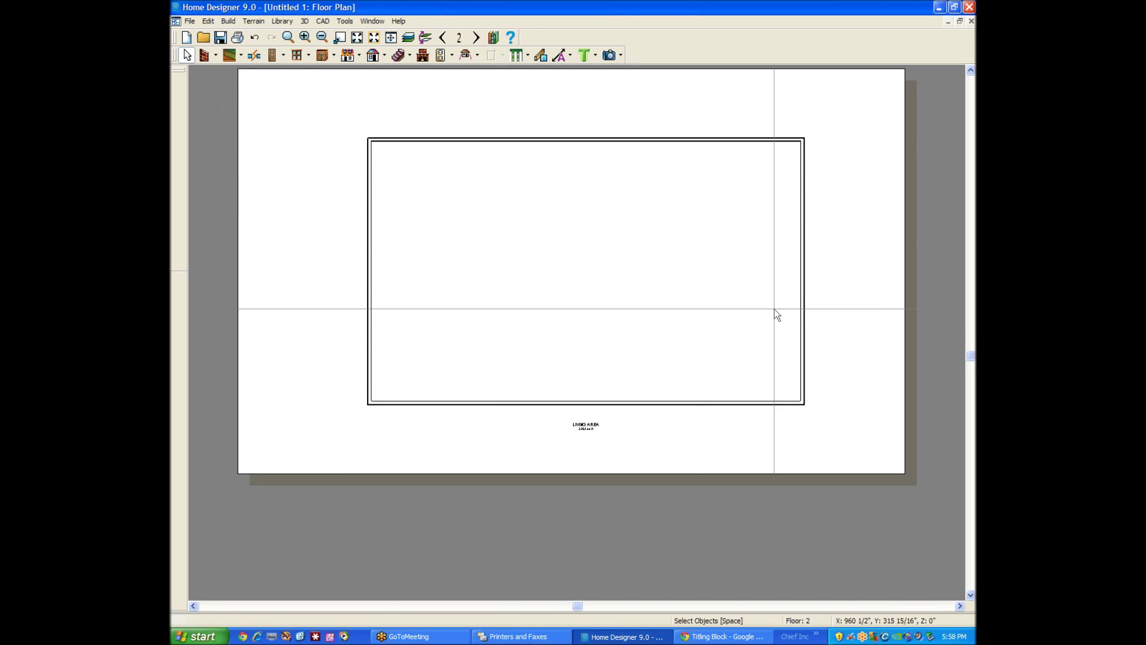
Step: Copy the Floor 1 title block and paste it onto Floor 2 in the same position
click(443, 37)
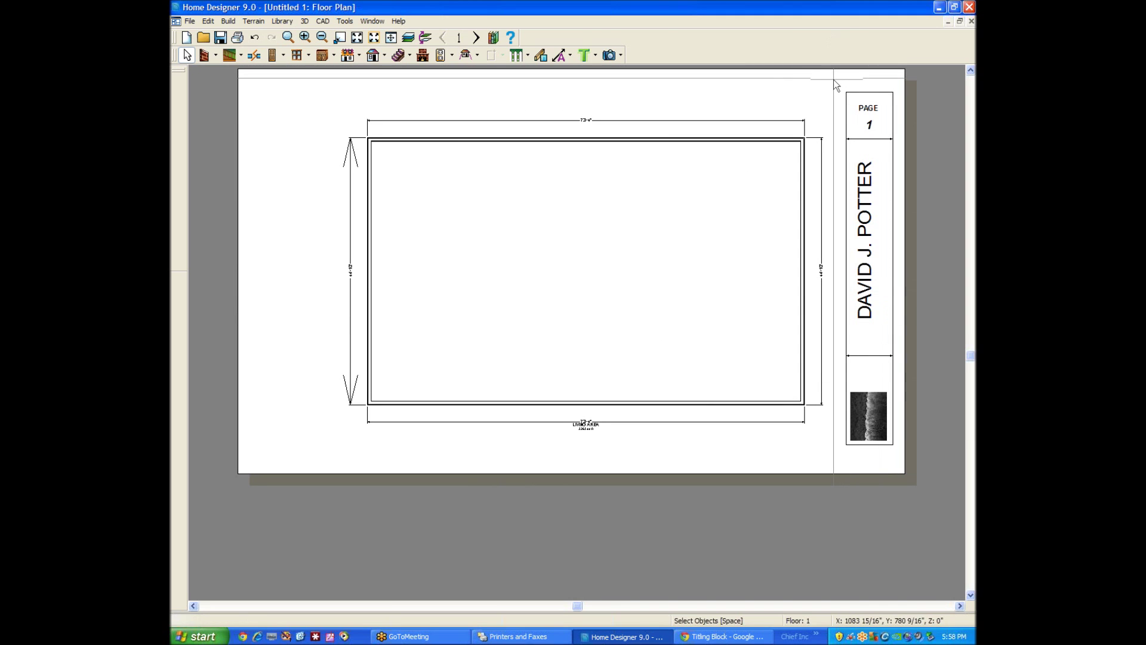
drag(834, 80, 902, 459)
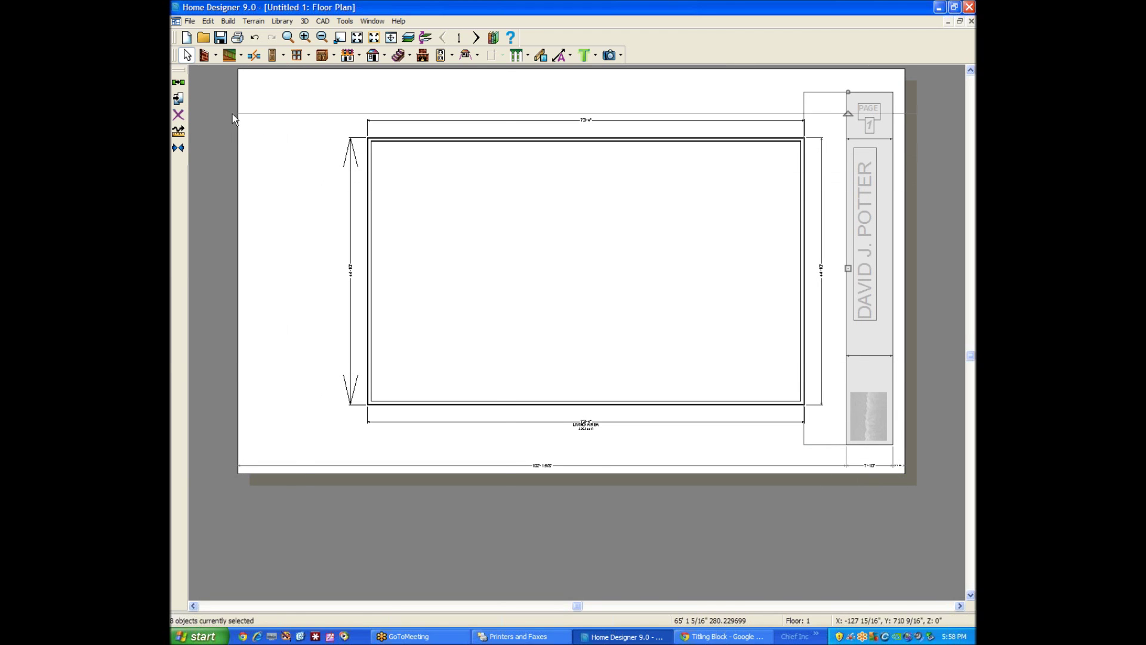
click(179, 82)
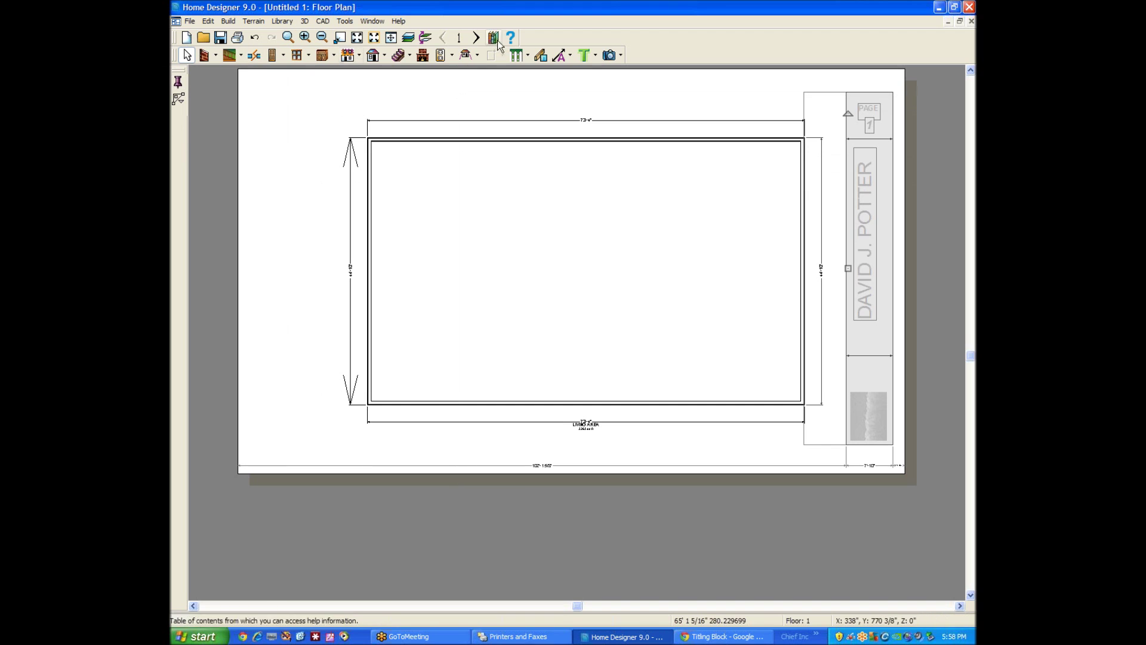
click(476, 37)
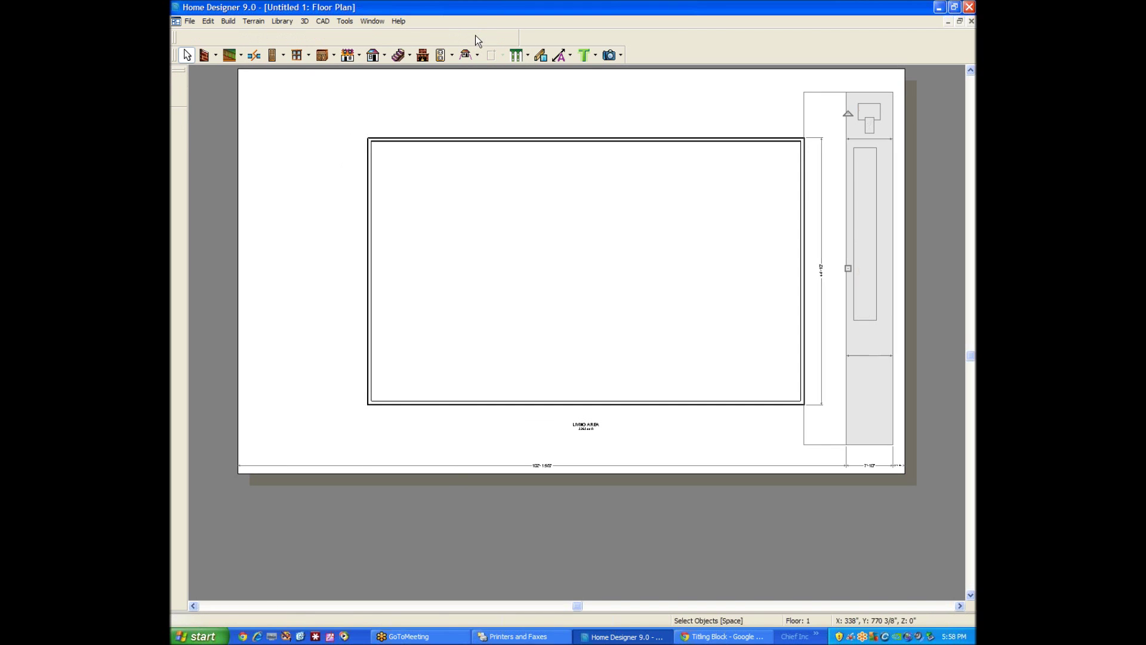
click(207, 21)
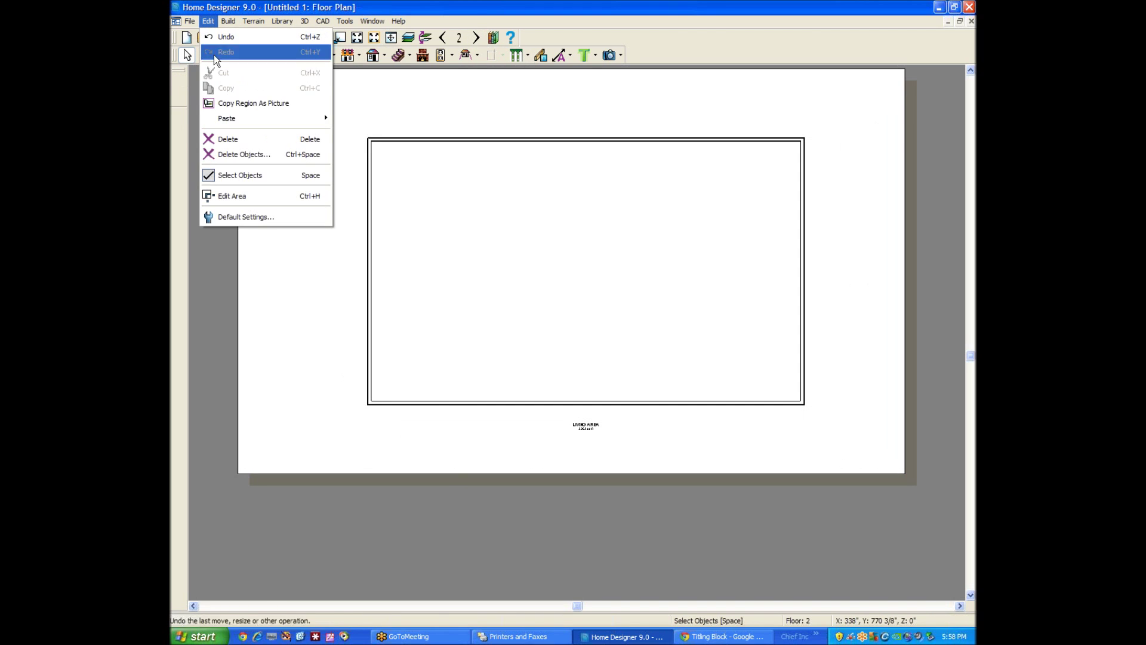
mouse_move(246, 117)
click(378, 132)
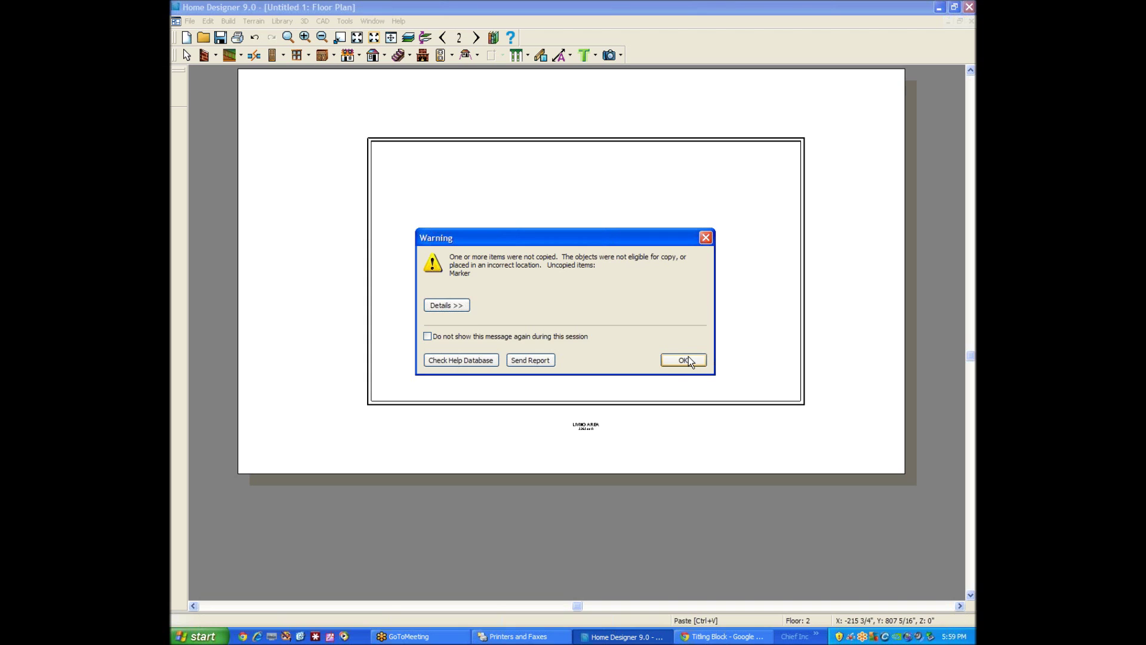
click(690, 358)
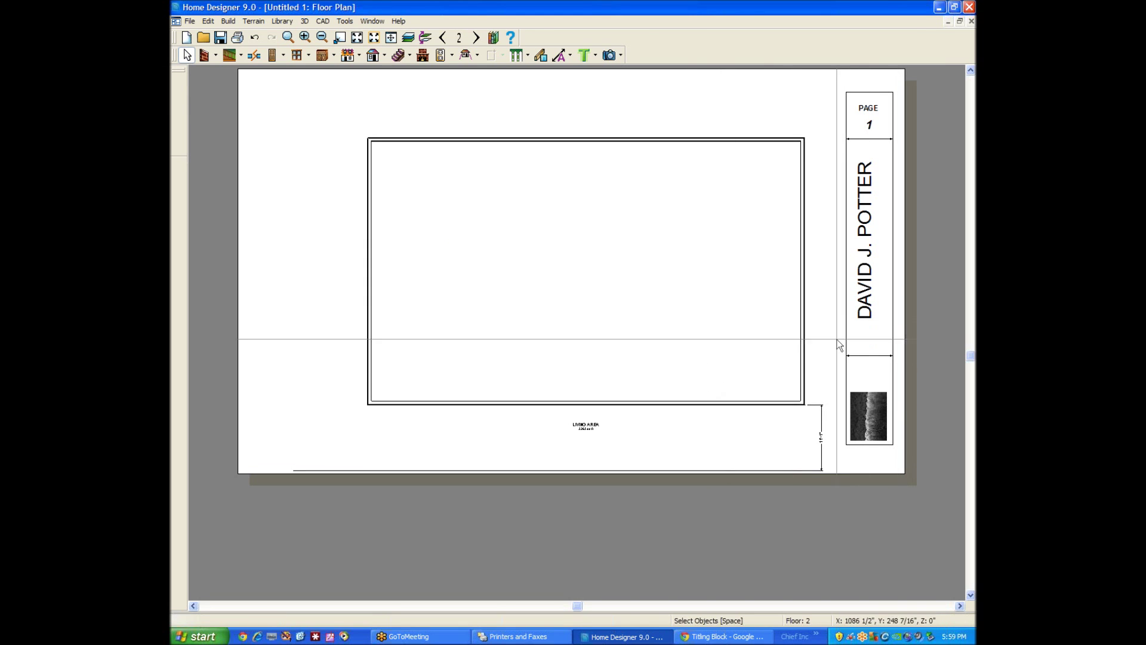
Step: Delete the stray vertical dimension on Floor 2 and change the page number to PAGE 2
click(822, 439)
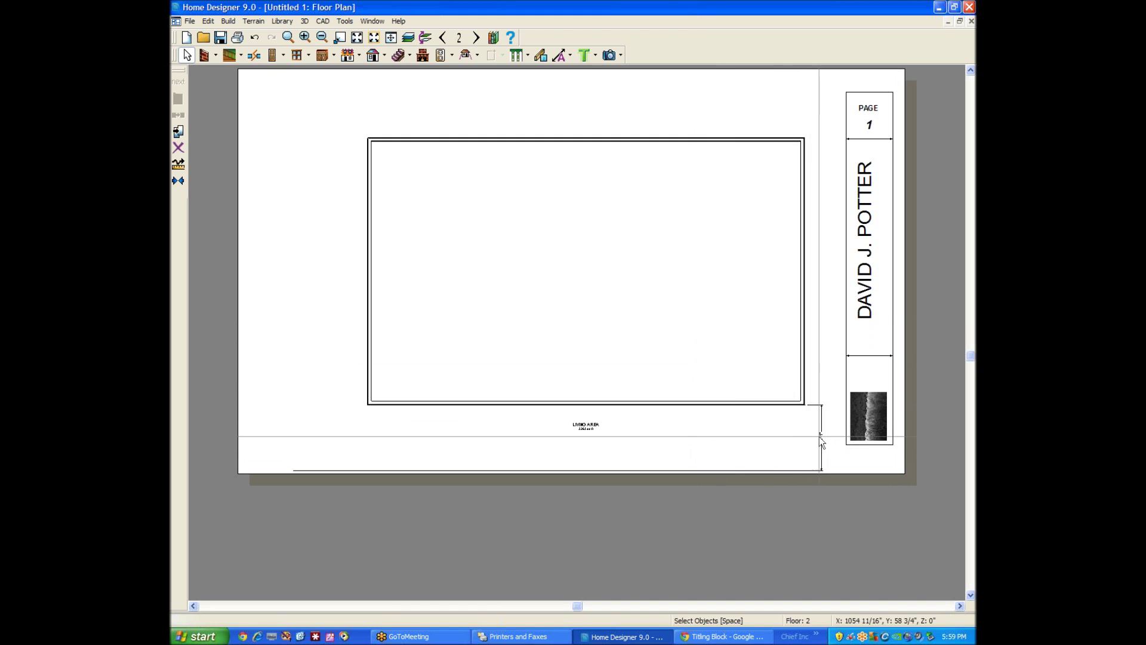
key(Delete)
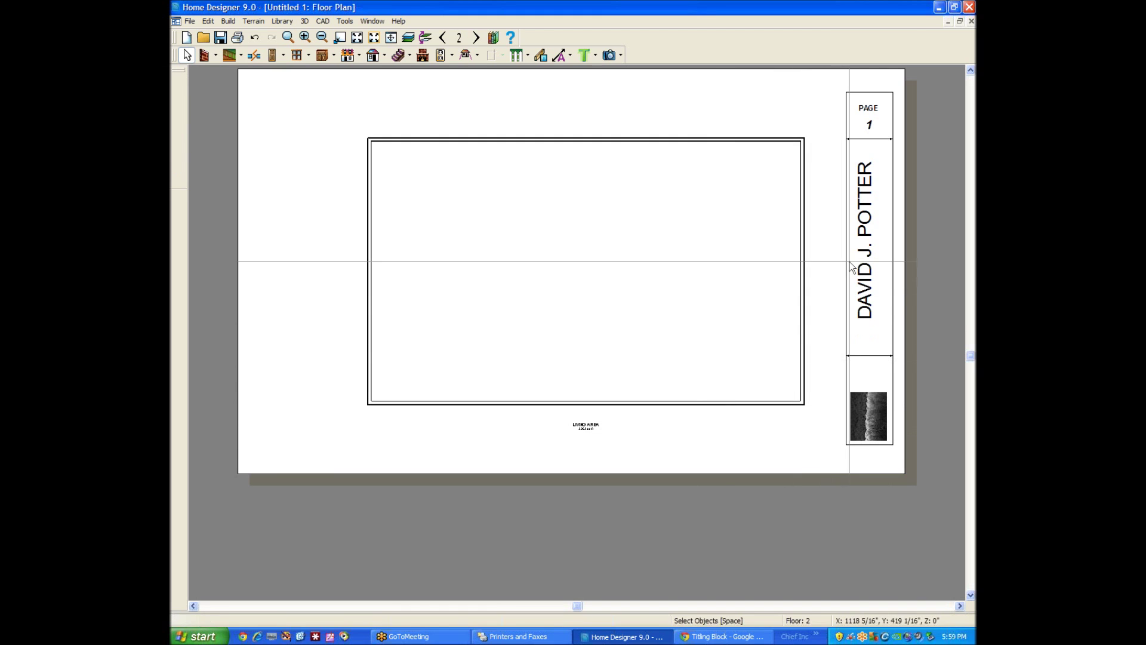
click(869, 126)
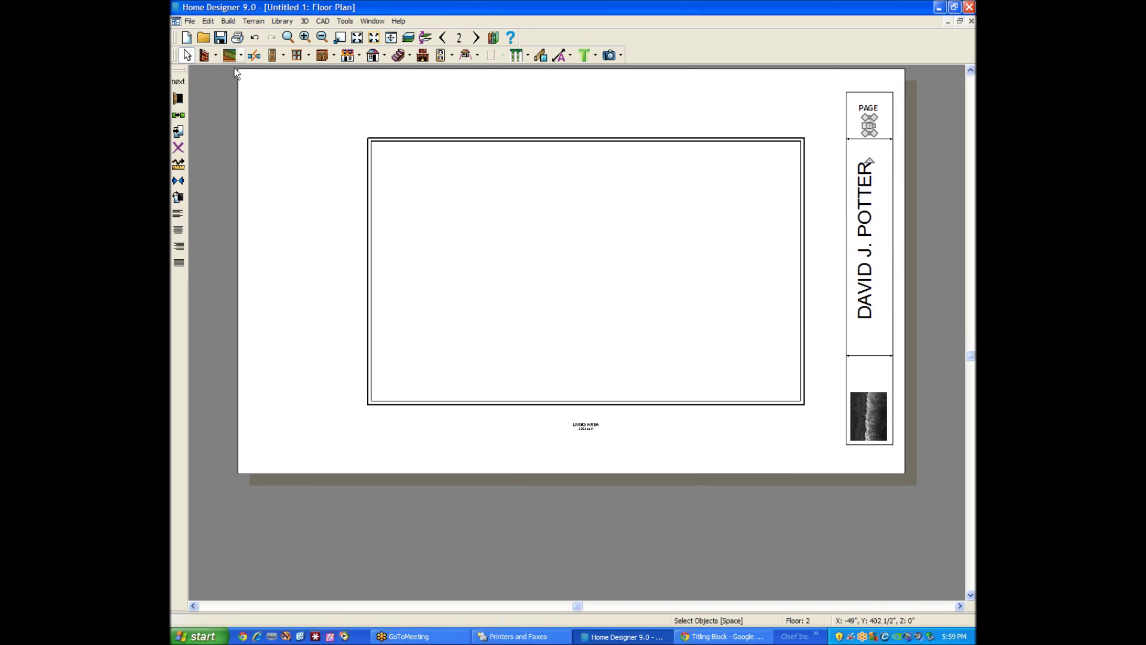
click(178, 100)
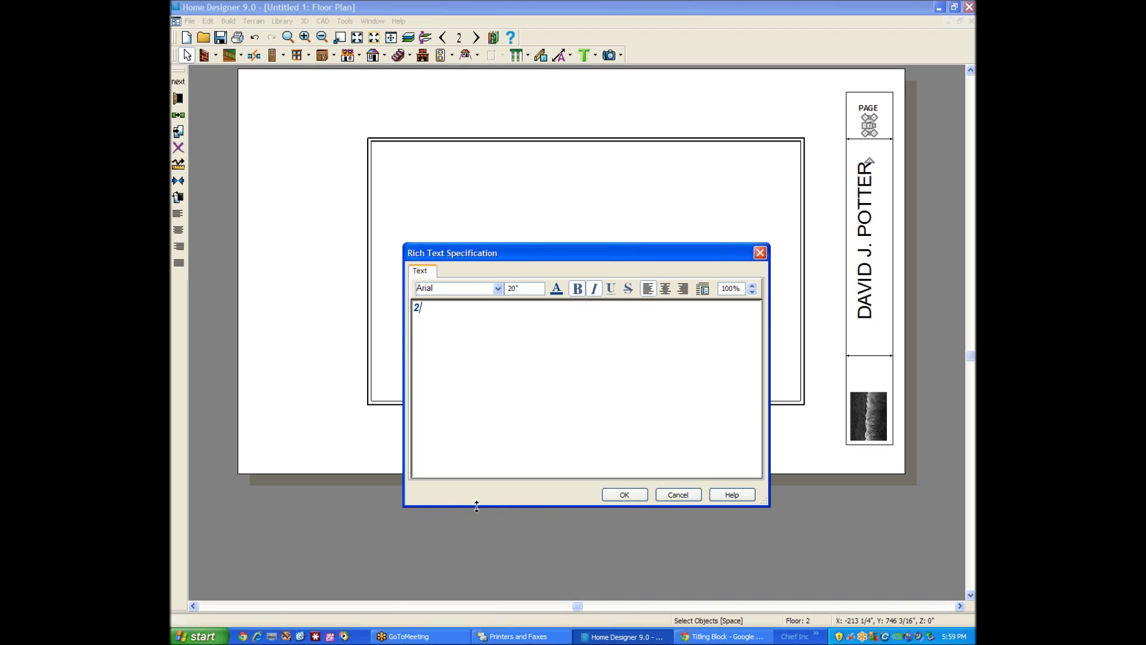
click(635, 494)
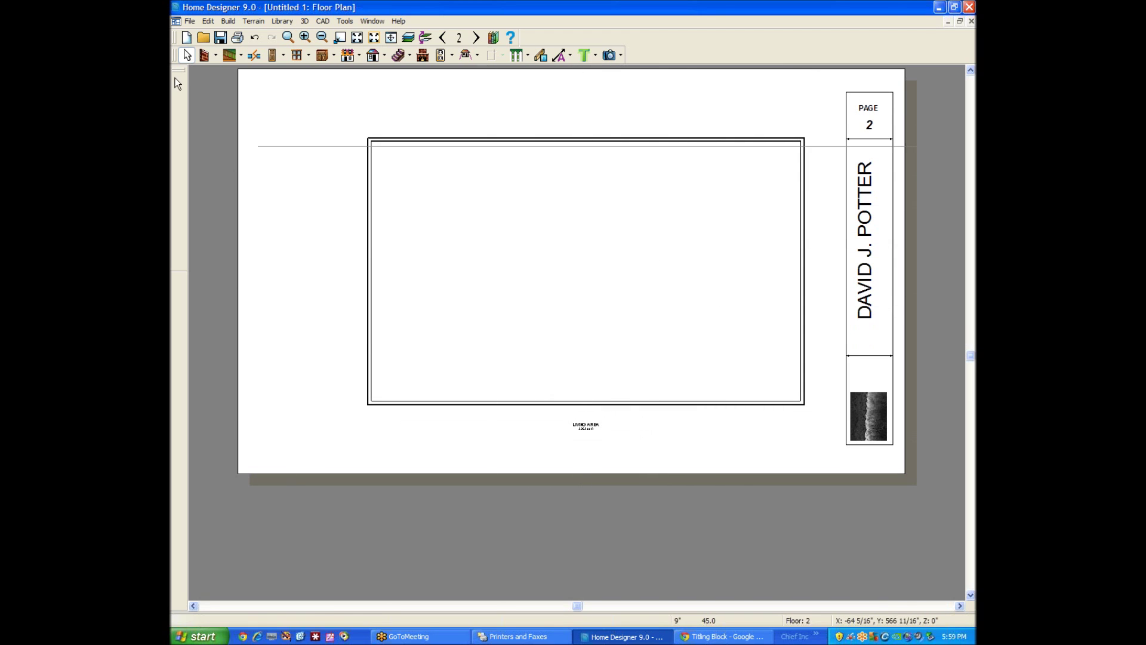
click(187, 55)
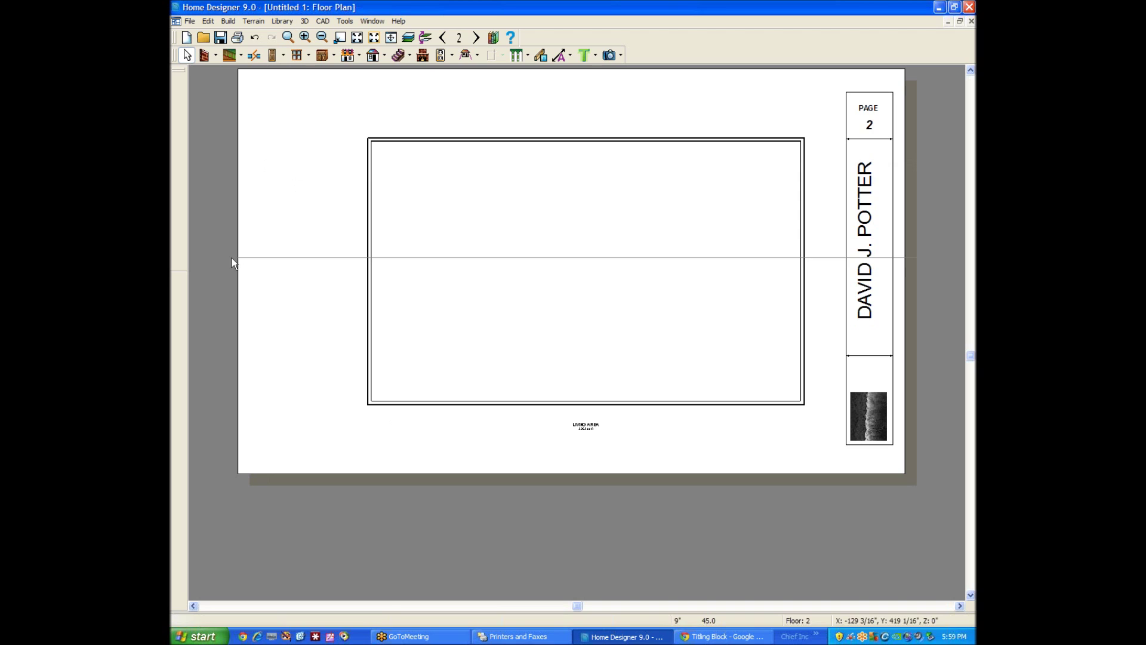
click(207, 23)
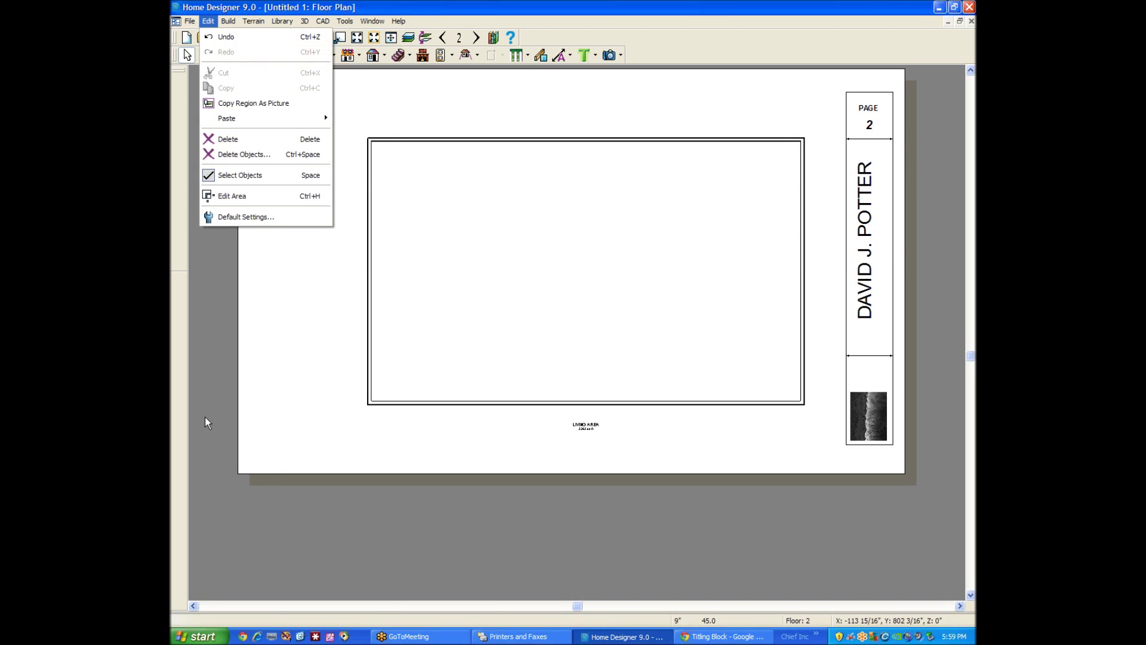
click(210, 217)
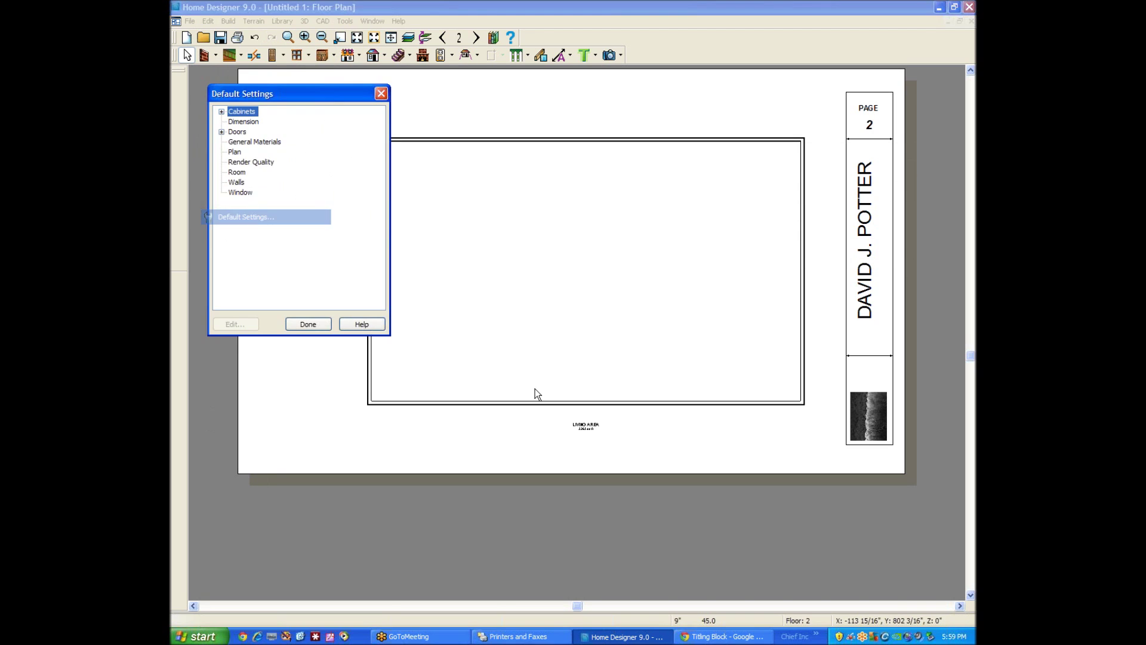
click(234, 152)
click(254, 323)
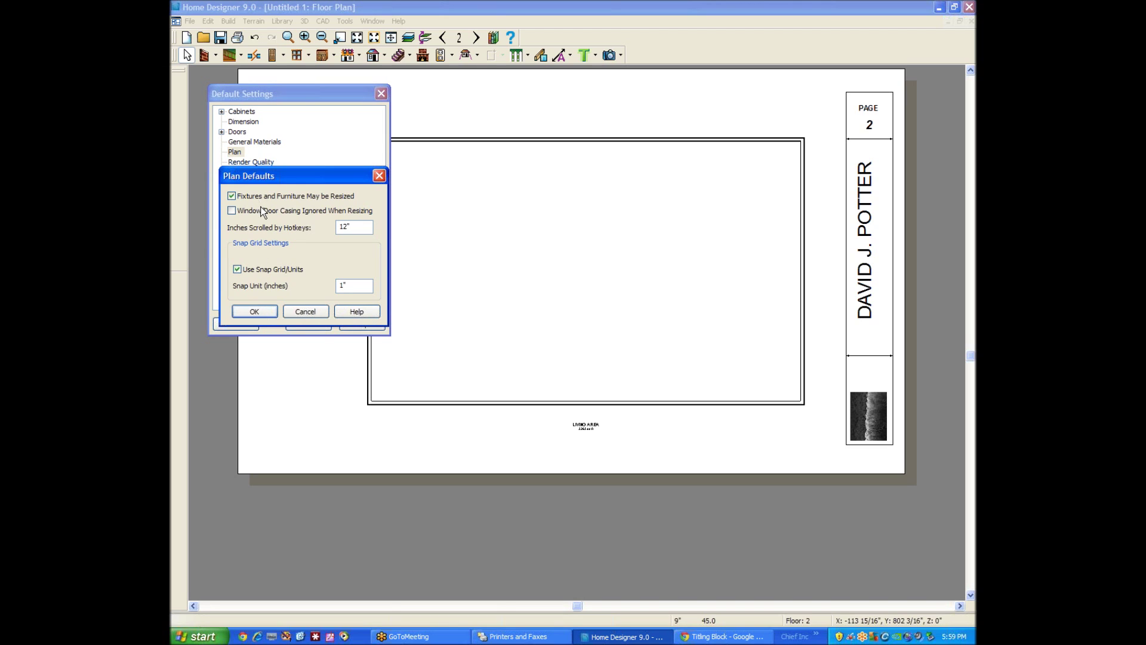
click(310, 311)
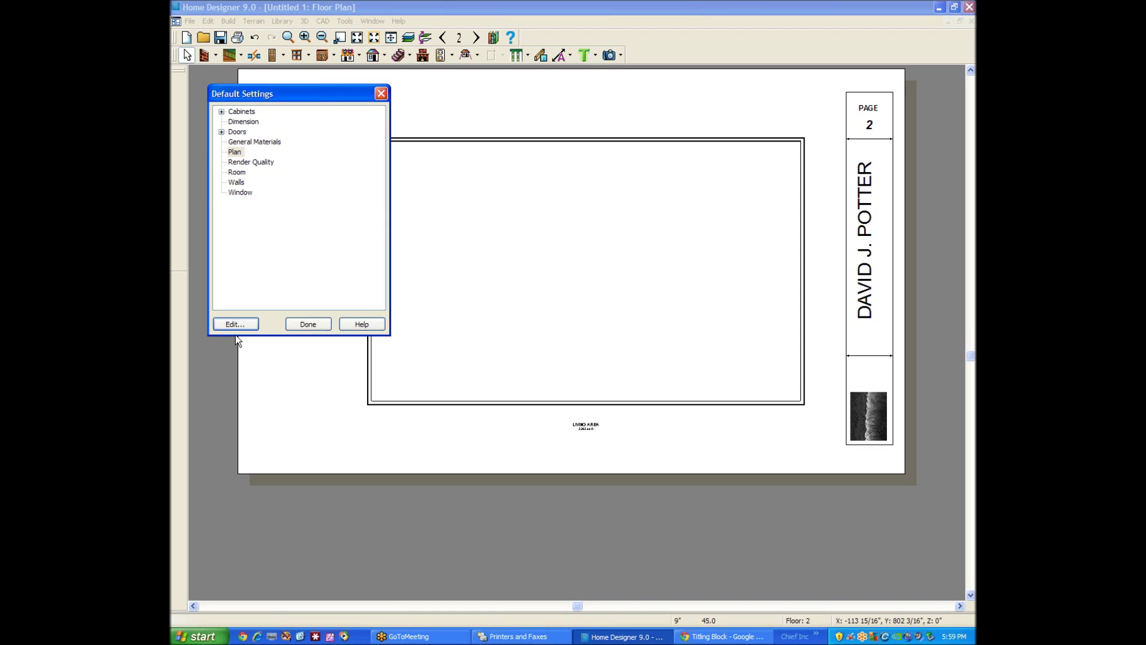
click(289, 324)
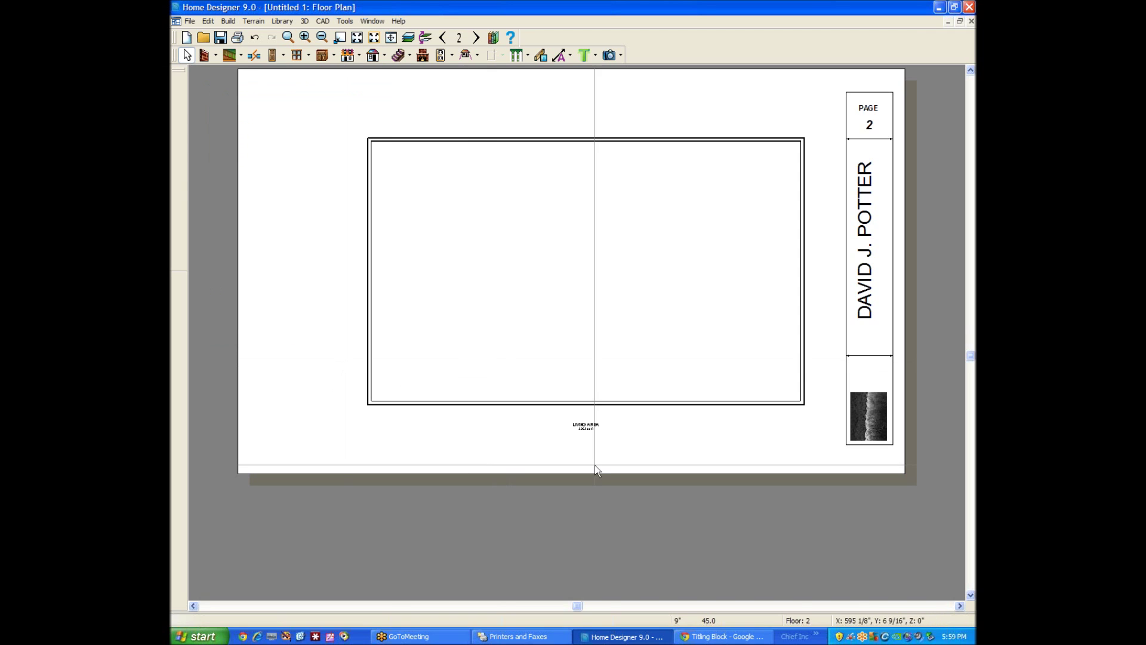
Step: Drag the LIVING AREA labels on Floor 2 and Floor 1 below the page
click(599, 433)
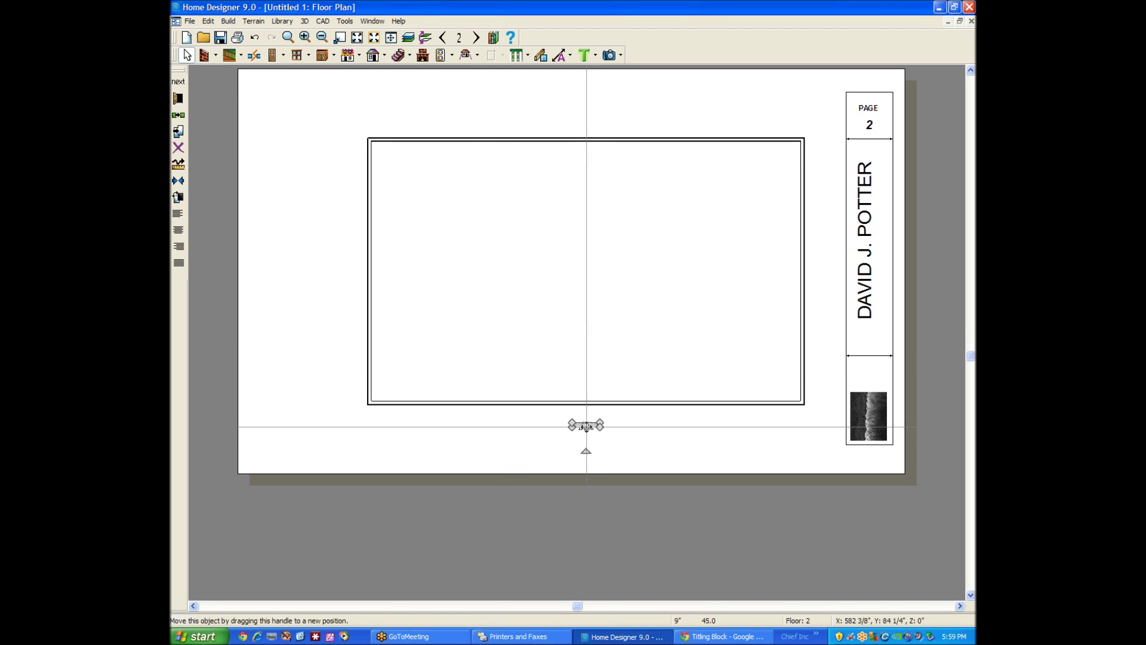
drag(586, 425, 586, 512)
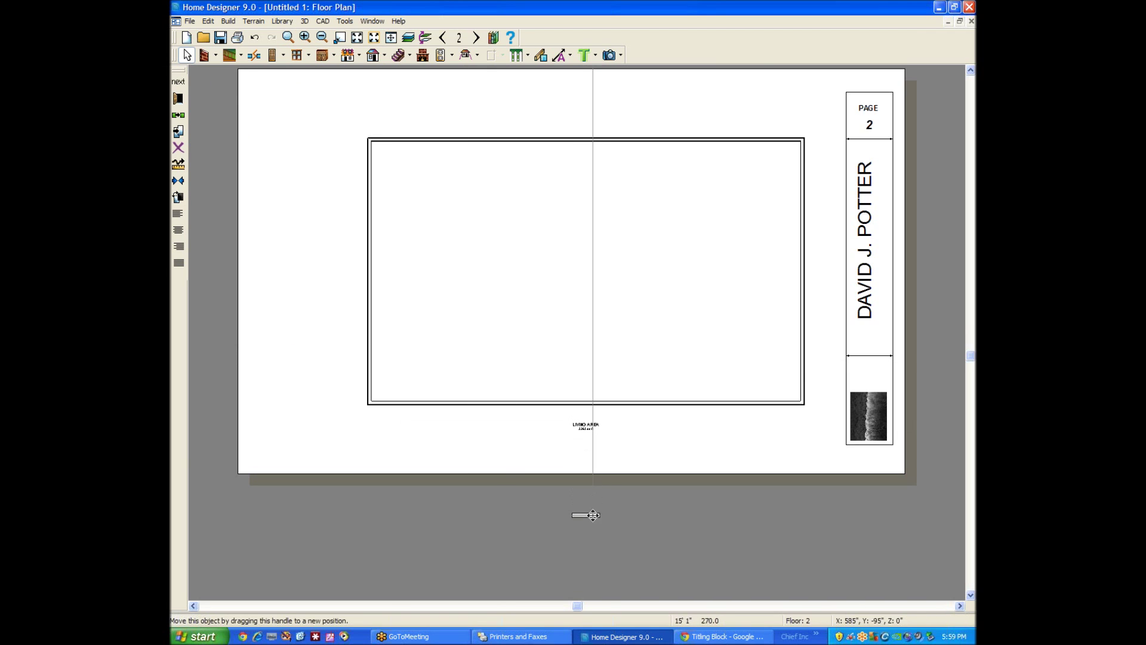
click(633, 499)
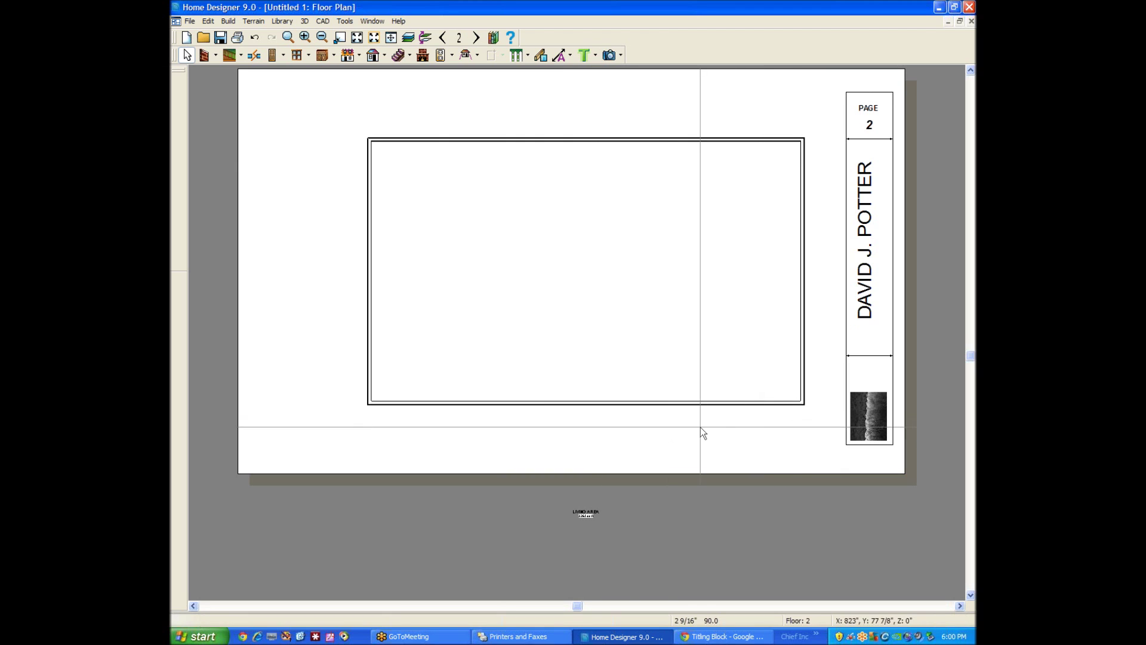
click(423, 38)
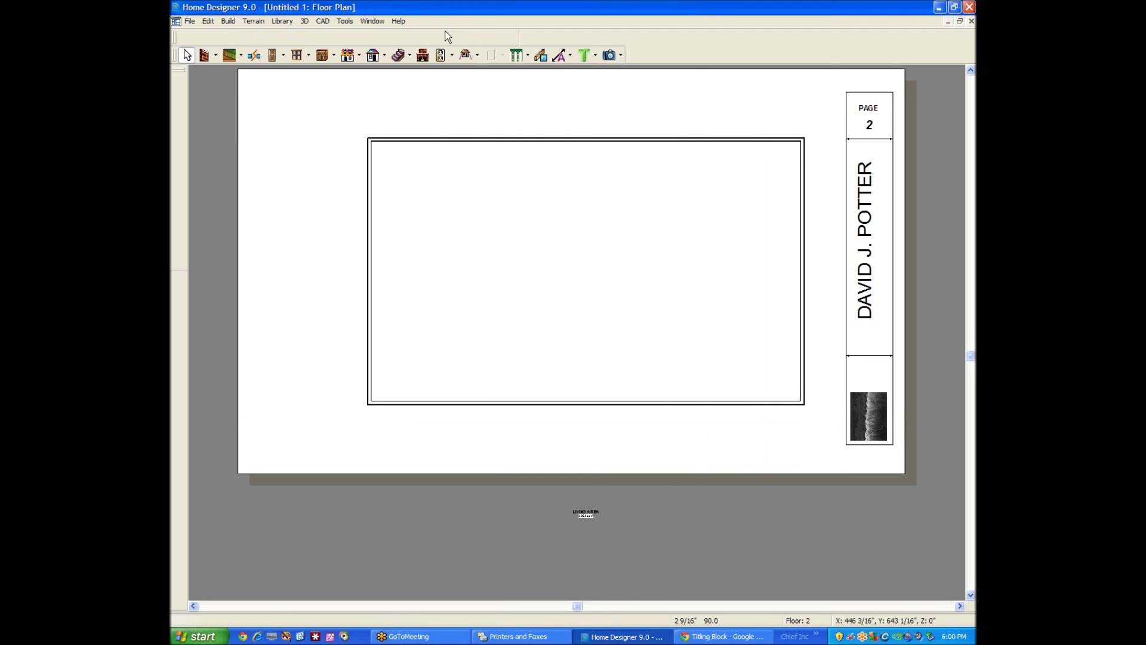
click(585, 424)
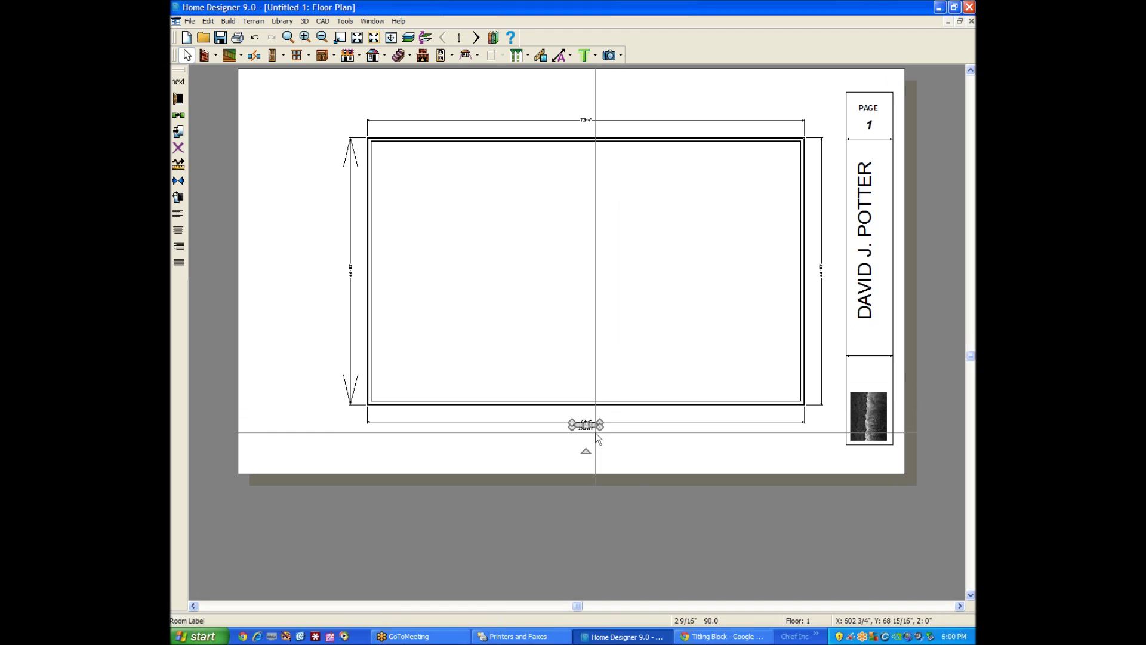
drag(586, 425, 585, 497)
click(676, 501)
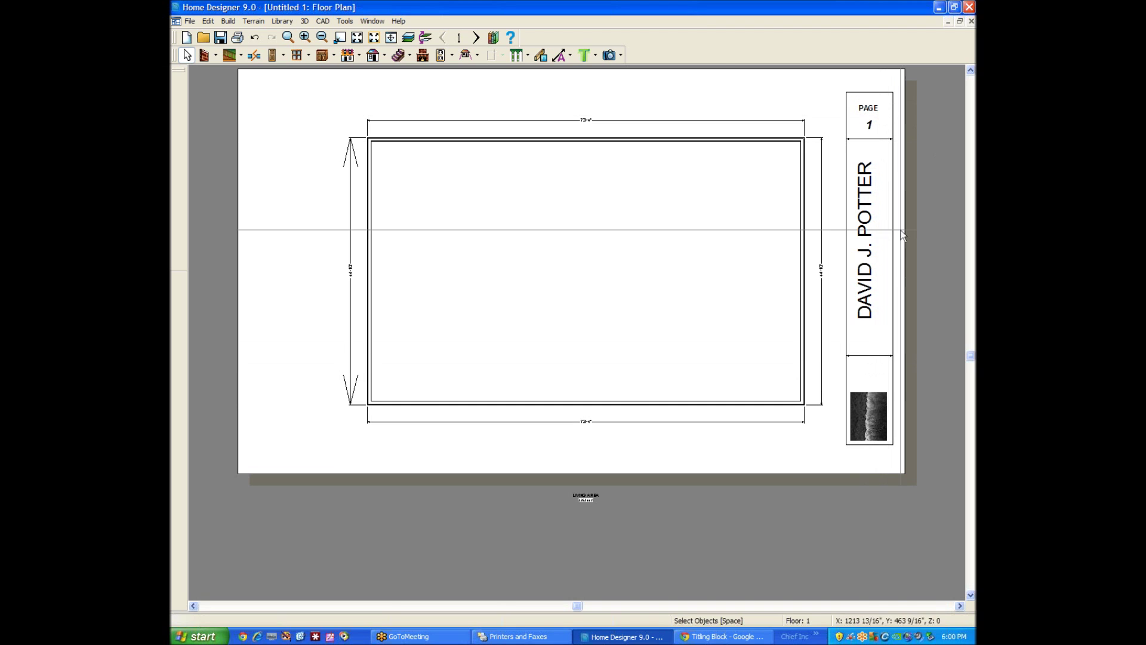
click(876, 355)
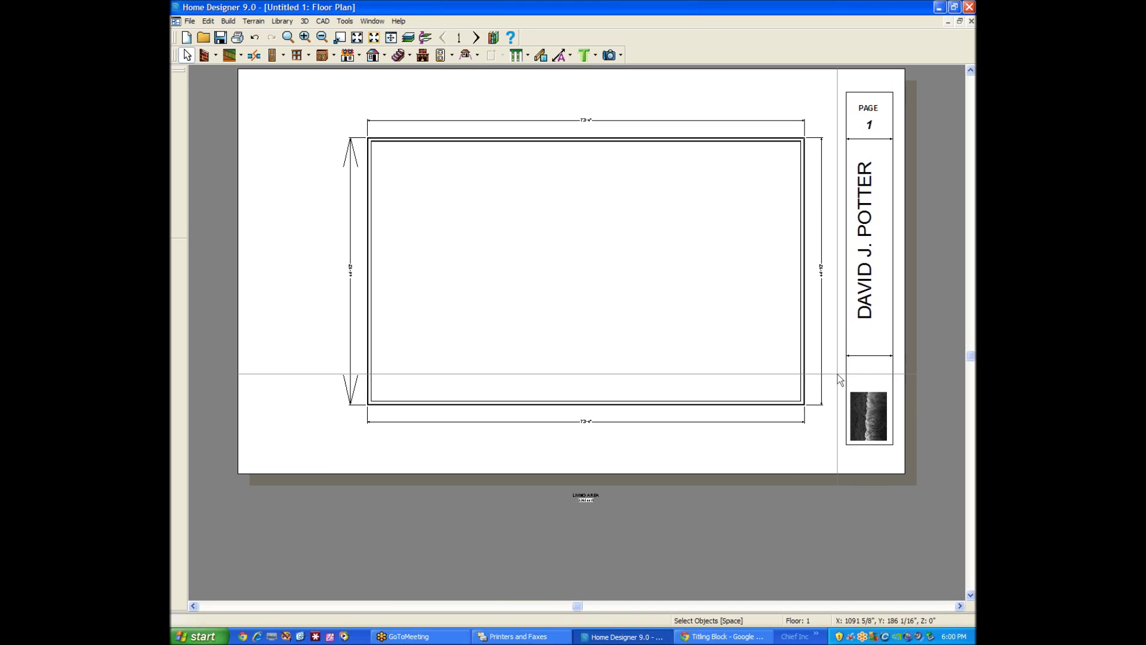
key(Escape)
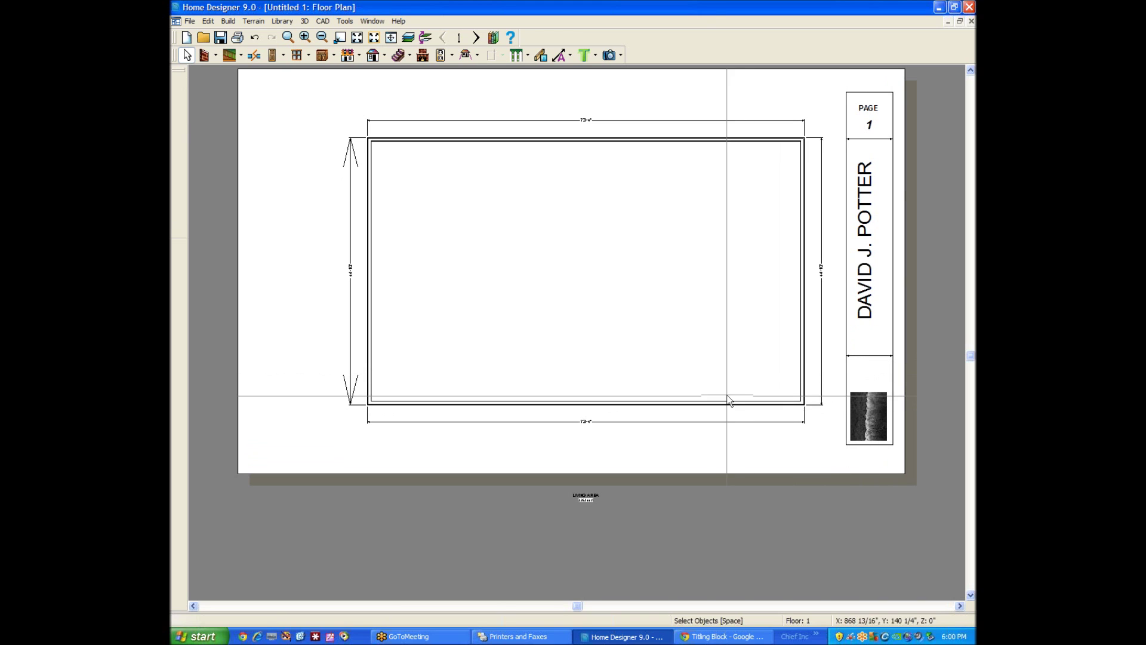
click(971, 70)
click(970, 70)
scroll(970, 71, up, 4)
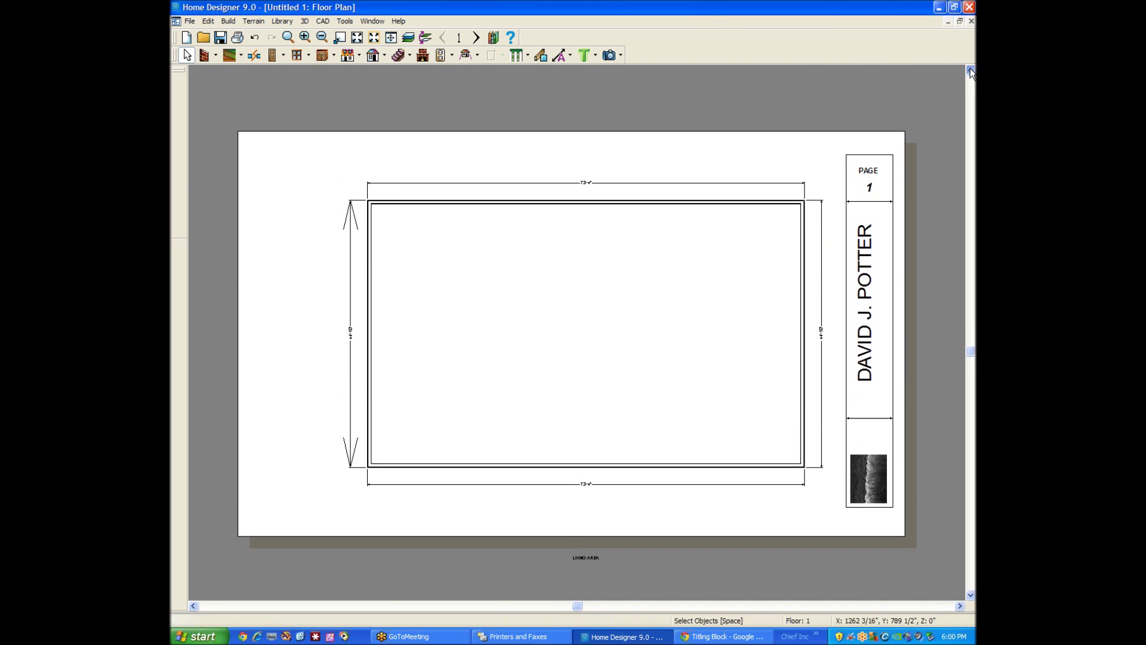